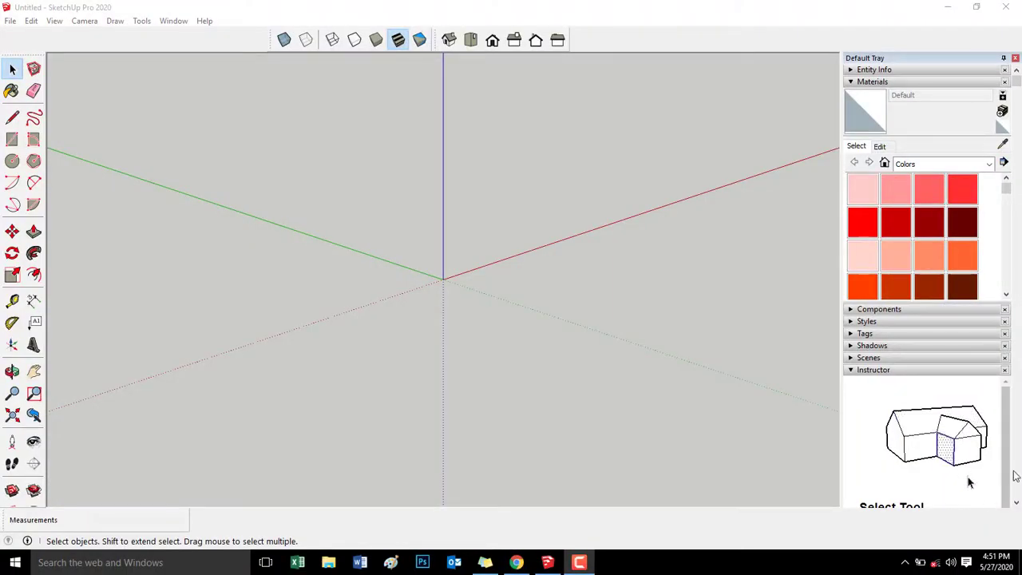
# Step: Draw a flat 5 by 150 rectangle on the ground beside the axes origin
pyautogui.click(12, 141)
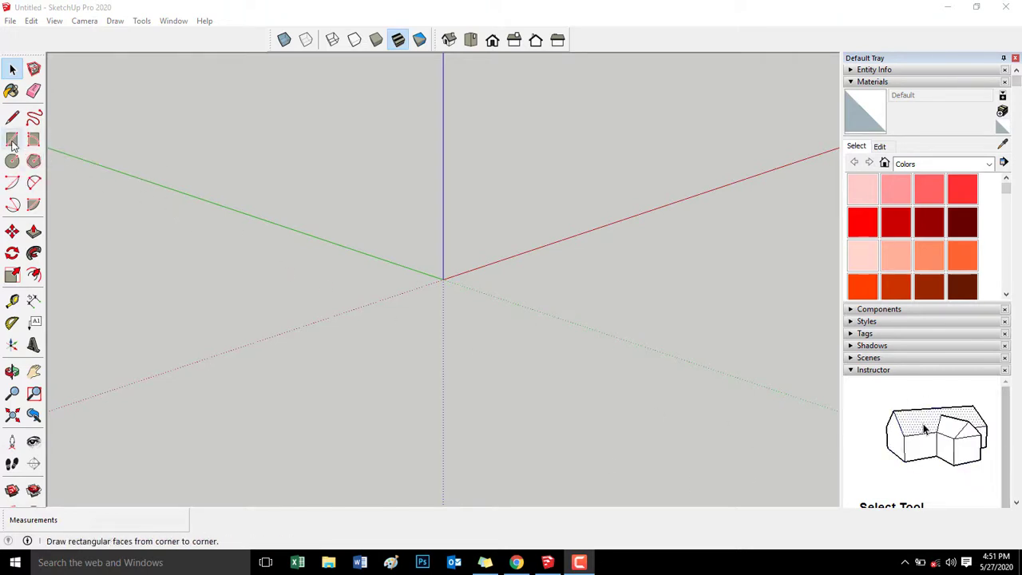
pyautogui.click(513, 263)
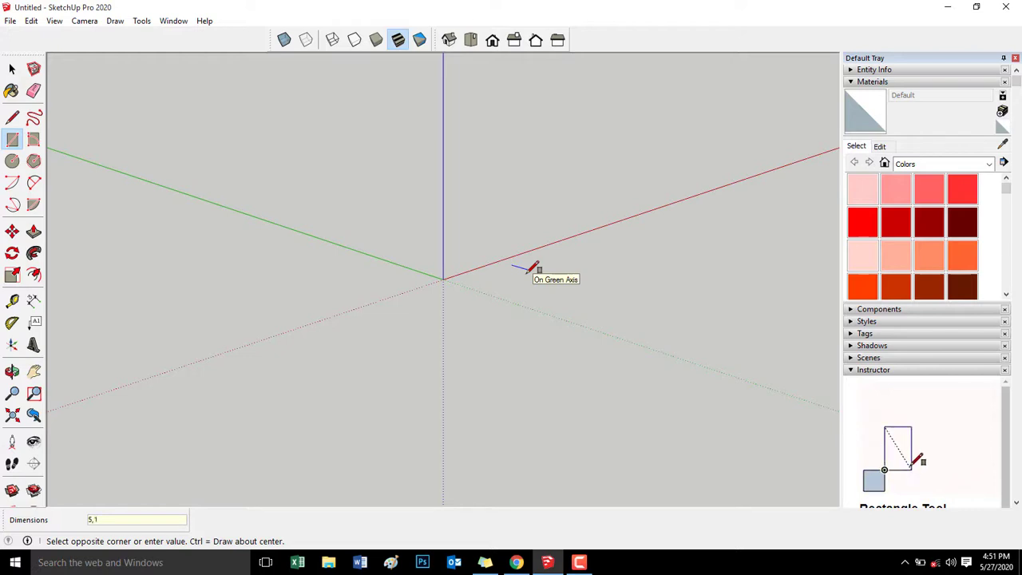
pyautogui.write('50')
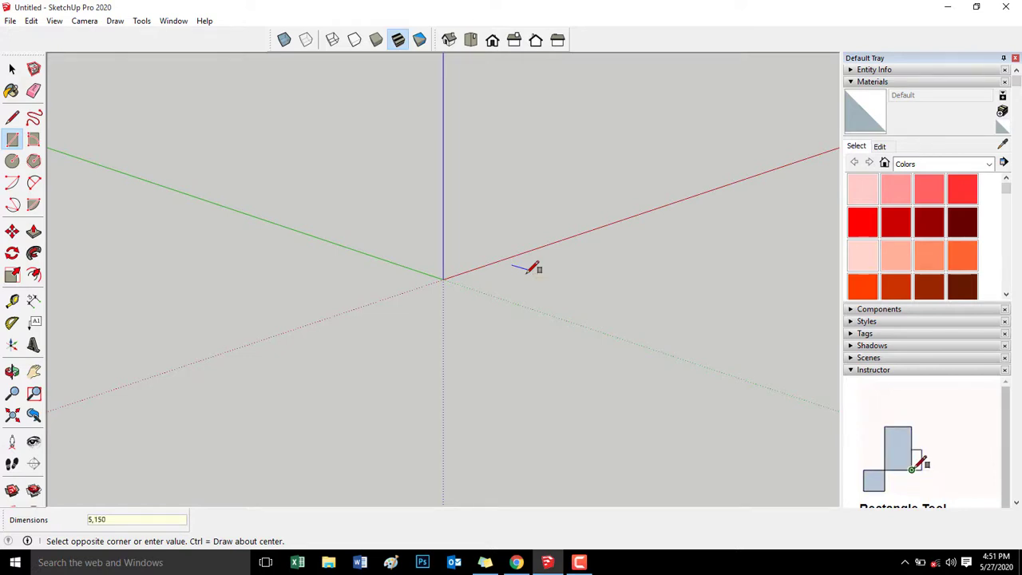
pyautogui.press('Return')
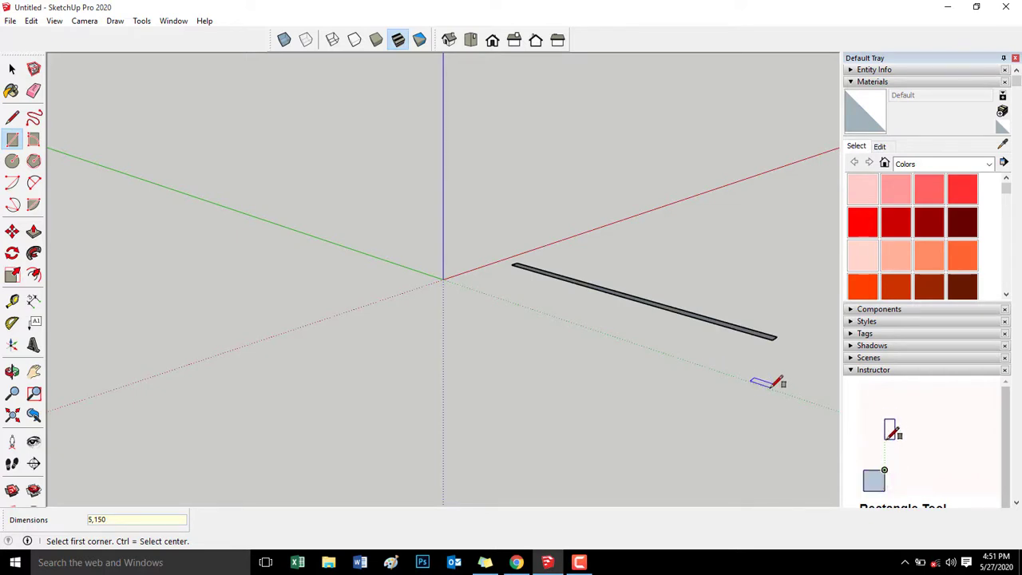
pyautogui.moveTo(764, 381); pyautogui.dragTo(342, 318, button='middle')
pyautogui.scroll(2, 343, 319)
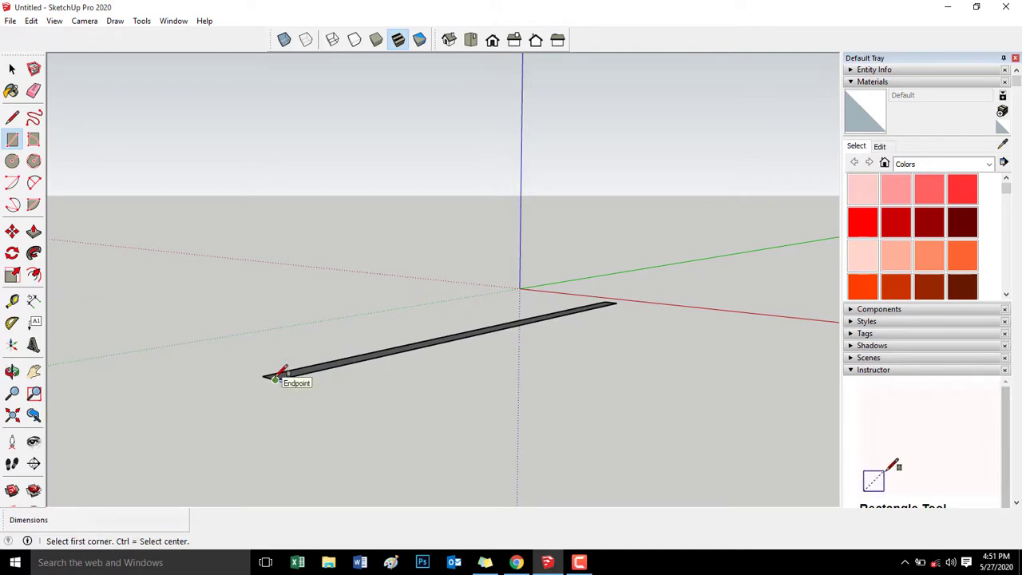
pyautogui.click(274, 379)
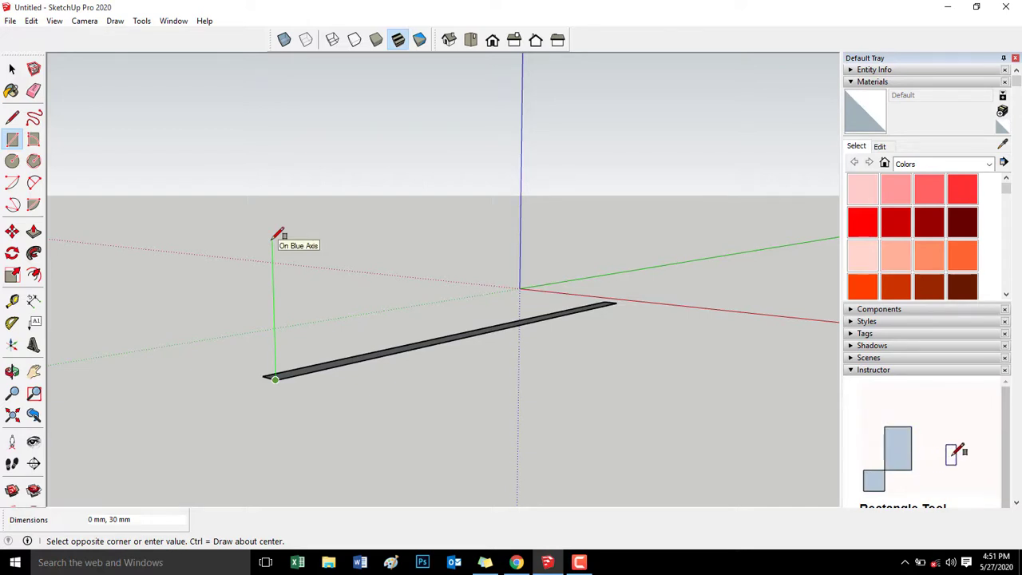
# Step: Draw a 30 mm vertical line up from the bar's end with a circle at its top
pyautogui.press('l')
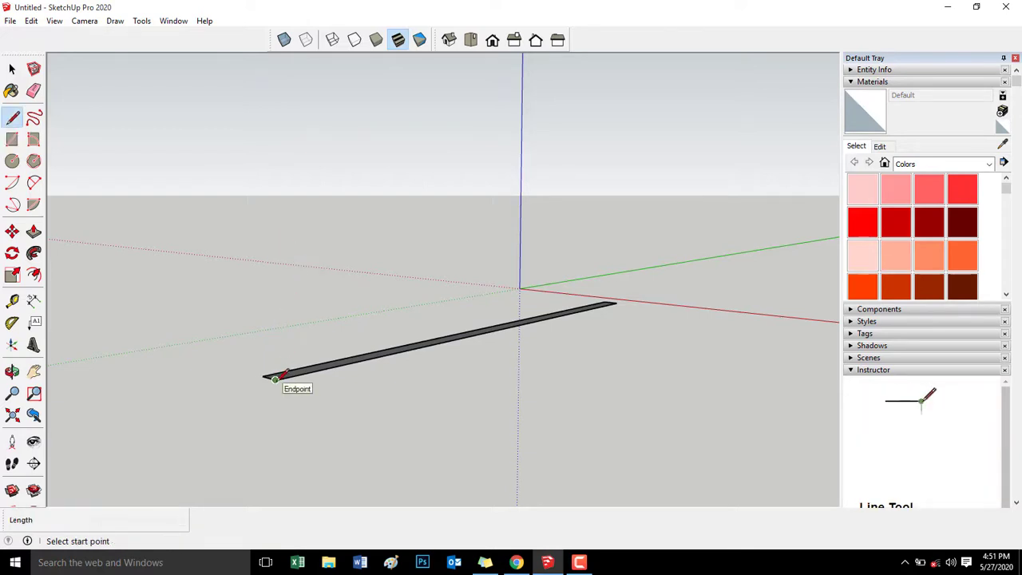
pyautogui.click(275, 378)
pyautogui.click(273, 239)
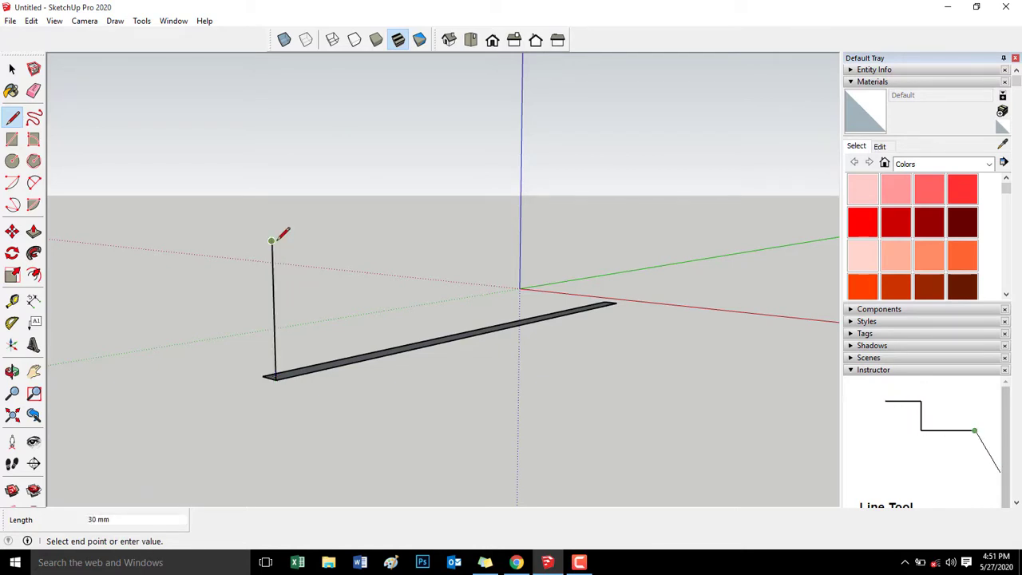
pyautogui.moveTo(273, 240); pyautogui.dragTo(468, 210, button='middle')
pyautogui.press('c')
pyautogui.click(463, 214)
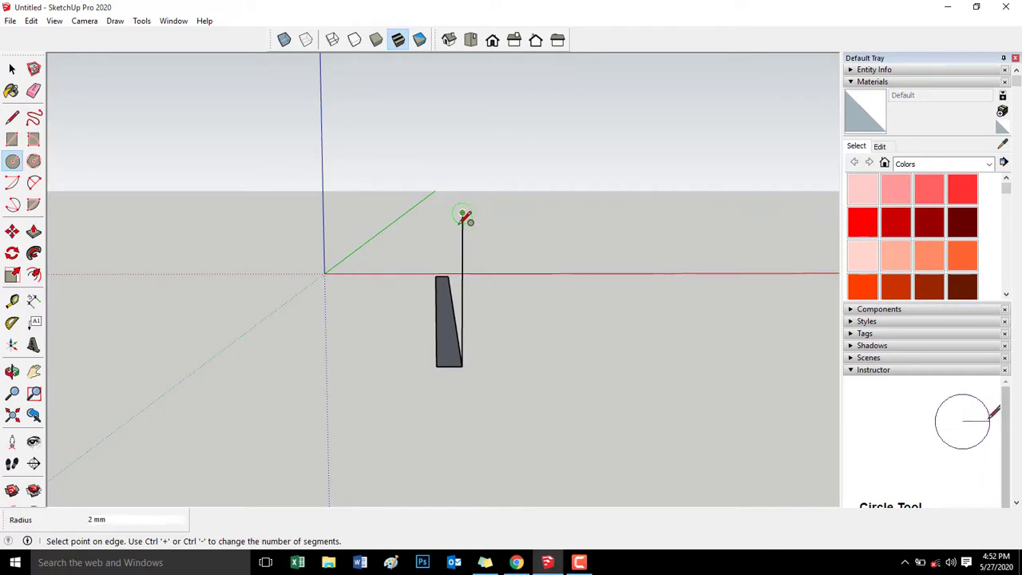
pyautogui.click(463, 228)
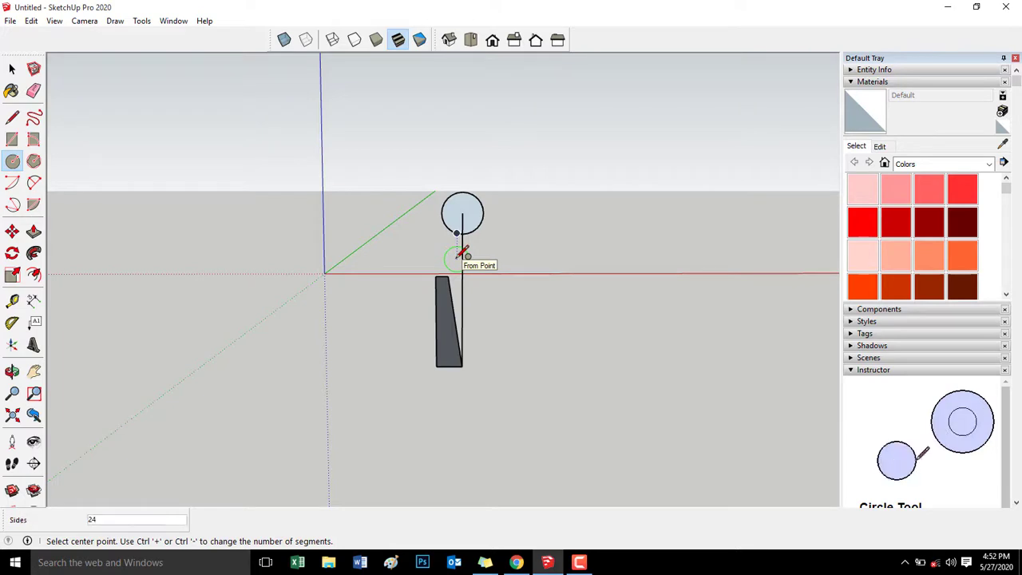
# Step: Draw a radius line from the circle's centre to its edge
pyautogui.press('l')
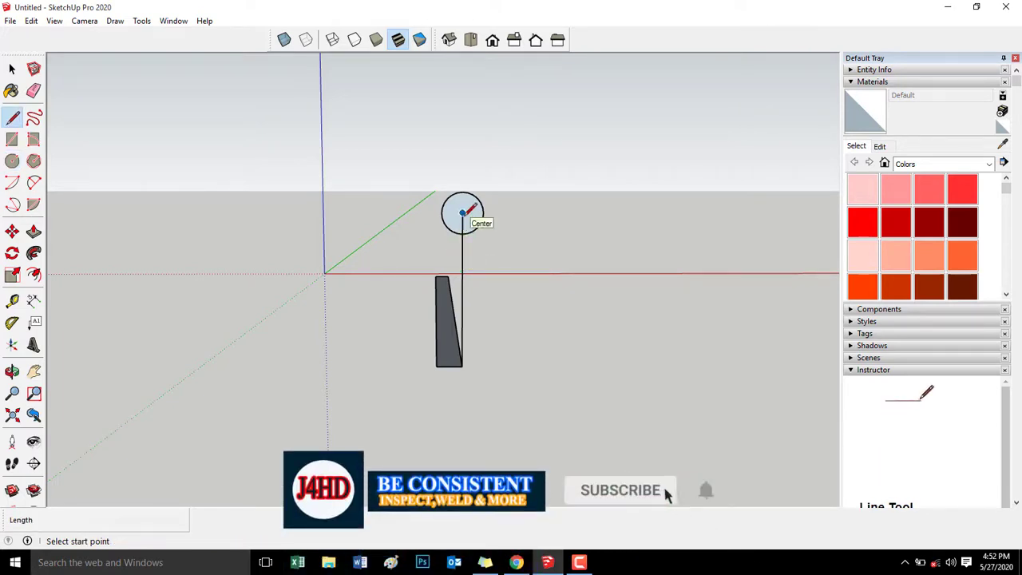
pyautogui.click(463, 213)
pyautogui.click(467, 232)
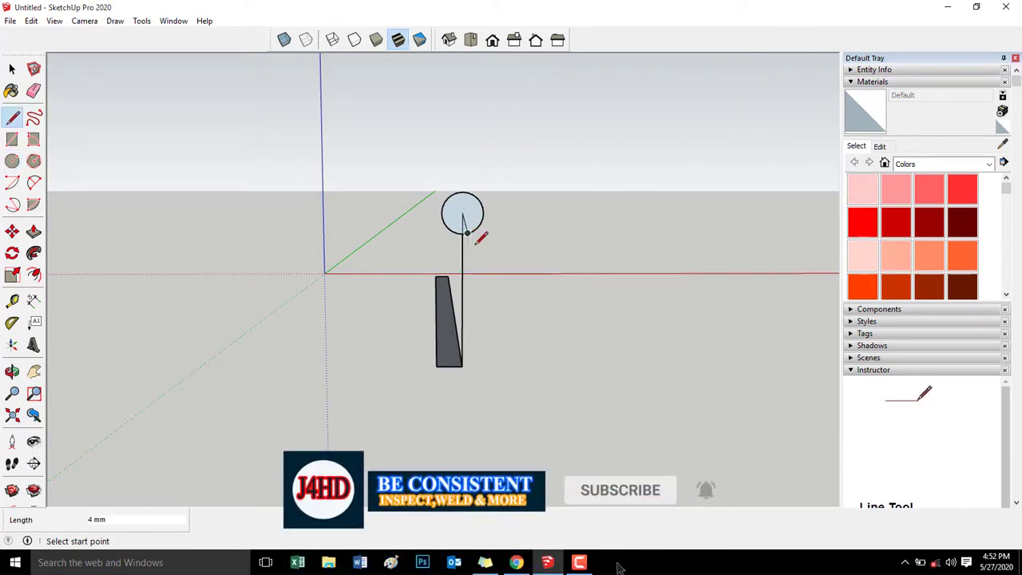
pyautogui.scroll(6, 476, 244)
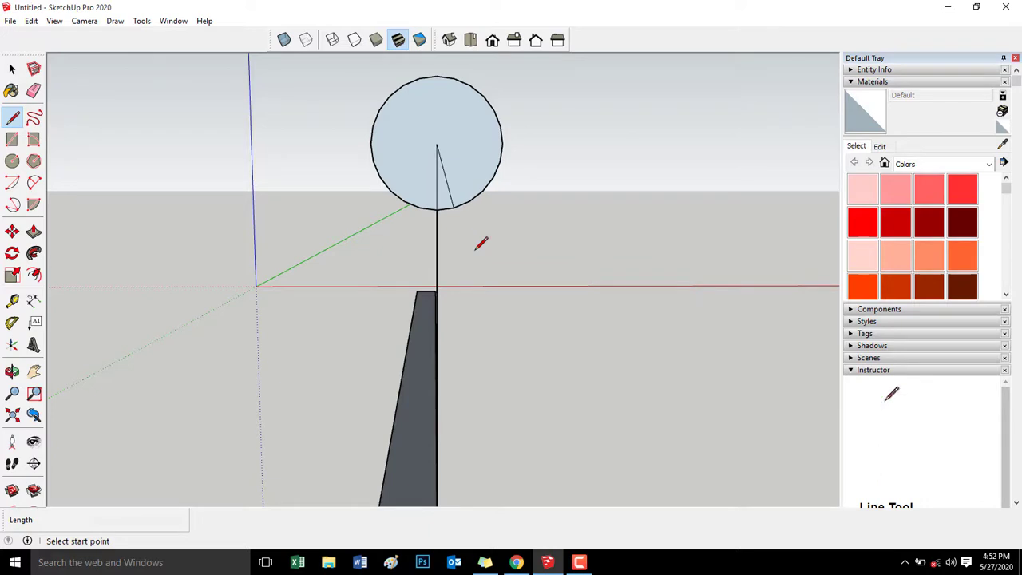
# Step: Erase the short arc beside the stem and the radius edge, leaving an open faceless loop
pyautogui.press('e')
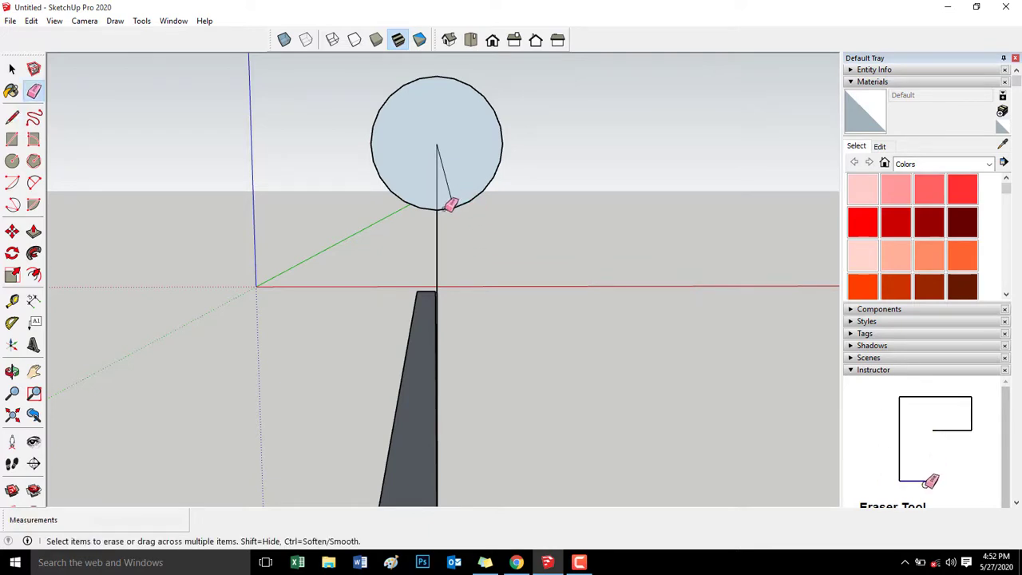
pyautogui.click(449, 207)
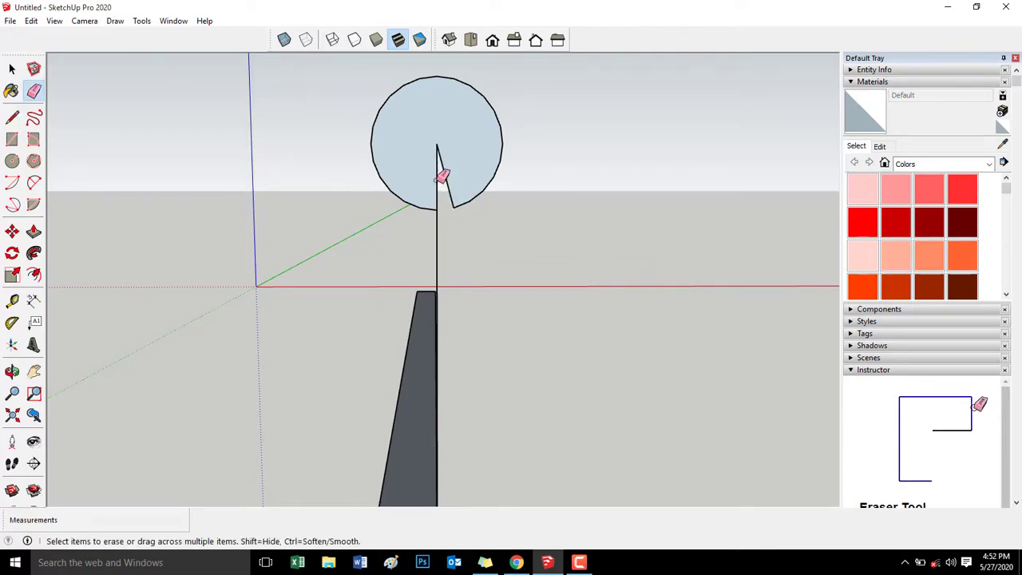
pyautogui.click(438, 180)
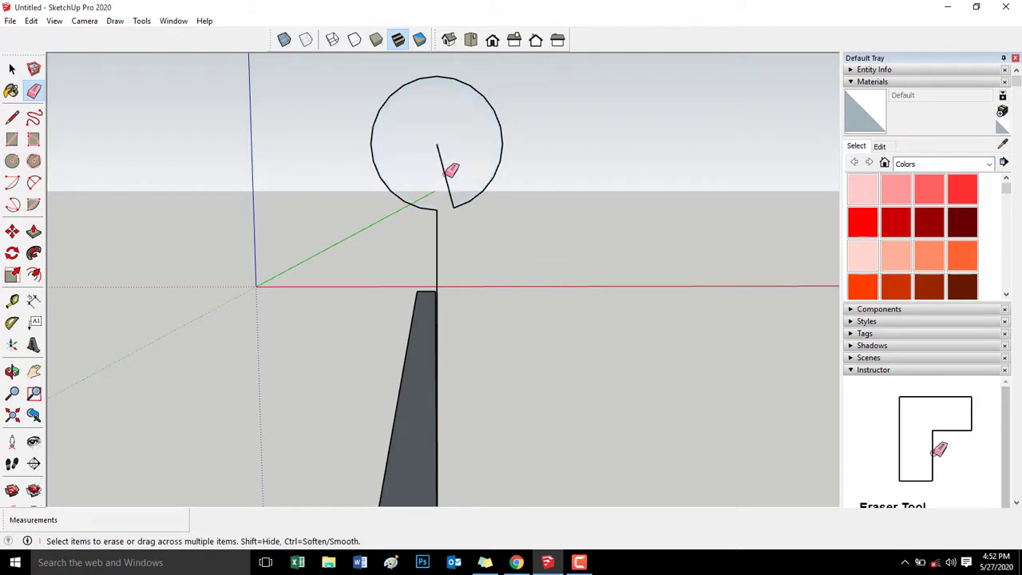
pyautogui.scroll(-5, 527, 247)
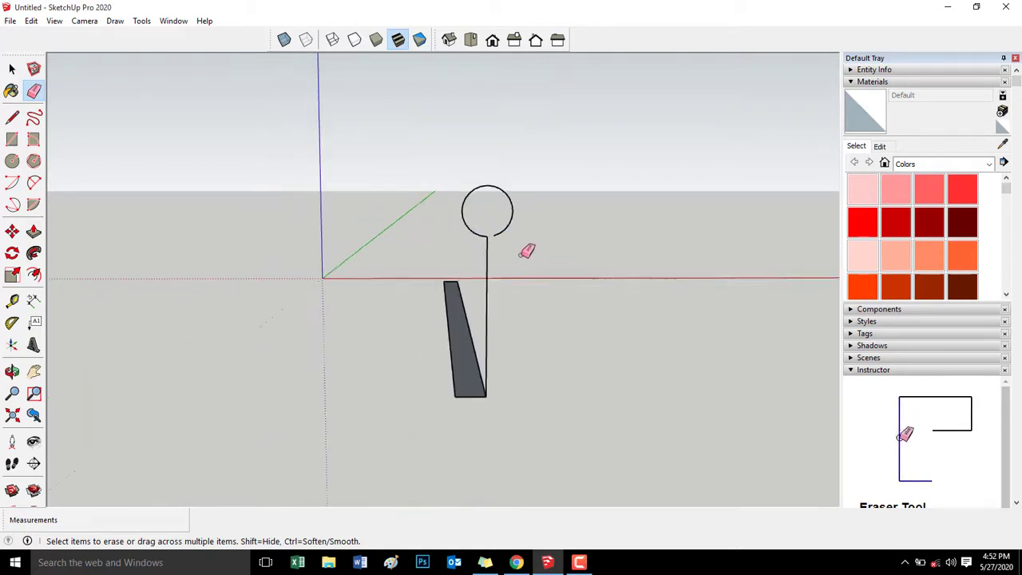
pyautogui.moveTo(598, 274); pyautogui.dragTo(383, 288, button='middle')
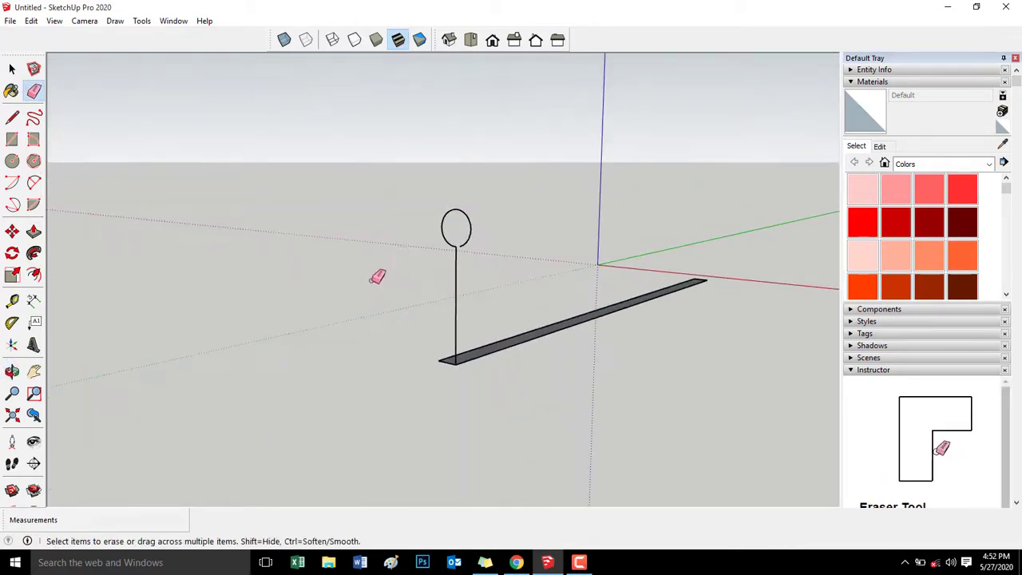
# Step: Sweep the bar's rectangle face along the stem-and-loop path with Follow Me
pyautogui.click(12, 69)
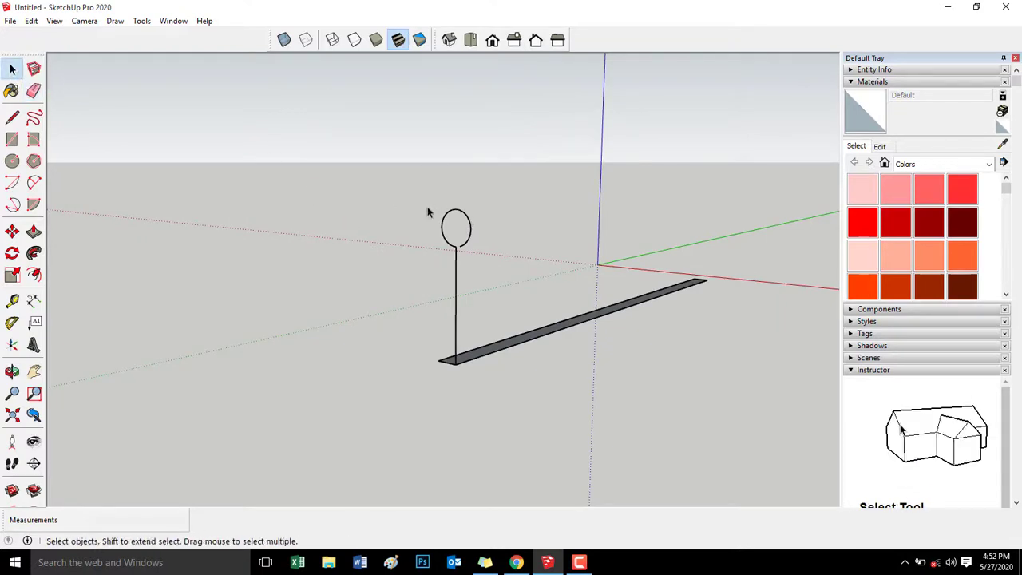
pyautogui.moveTo(491, 310); pyautogui.dragTo(396, 200)
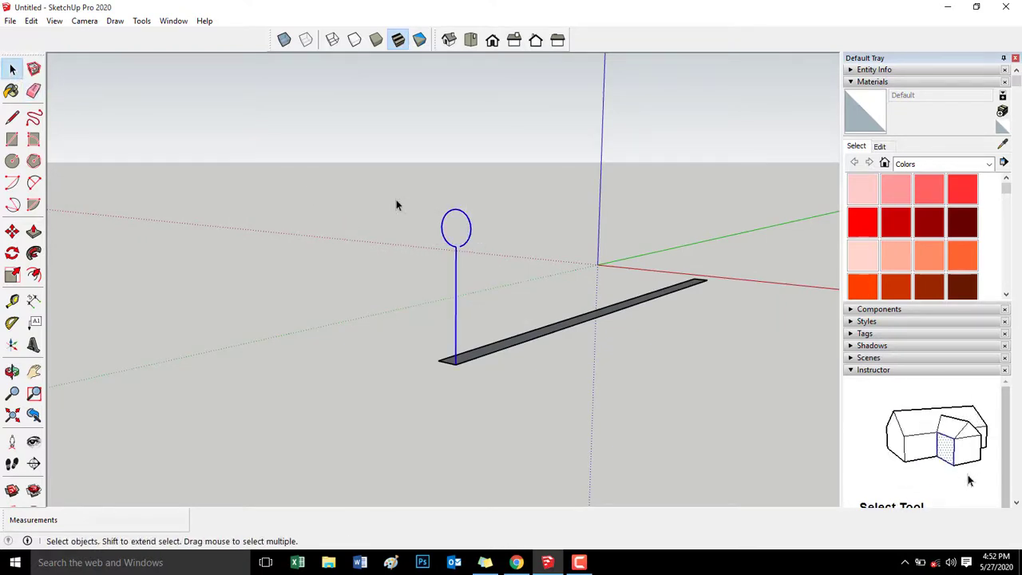
pyautogui.click(33, 254)
pyautogui.click(488, 356)
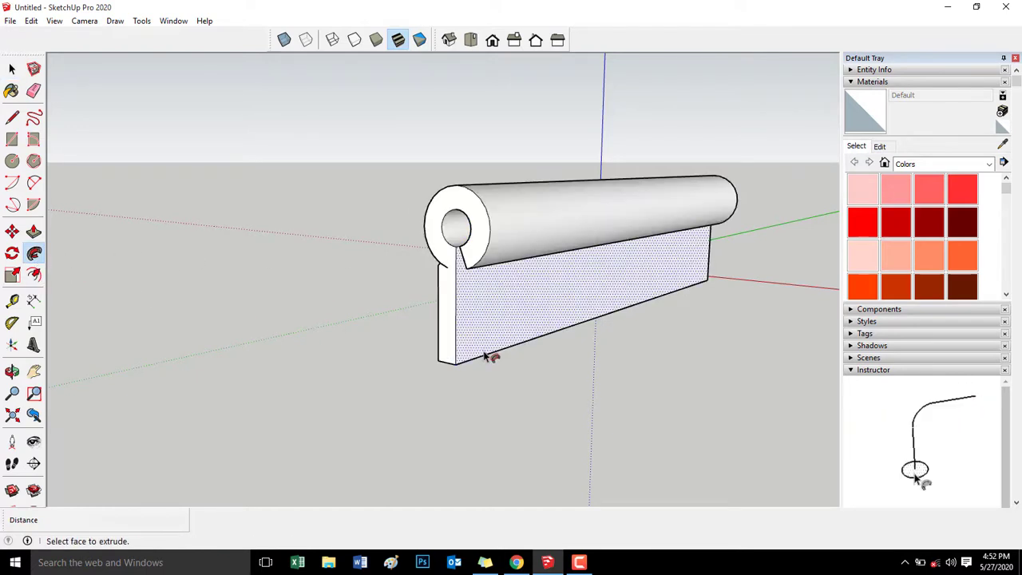
pyautogui.moveTo(488, 356); pyautogui.dragTo(548, 296, button='middle')
pyautogui.scroll(3, 665, 344)
# Step: Draw two lines across the narrow gap where the knuckle joins the leaf
pyautogui.press('l')
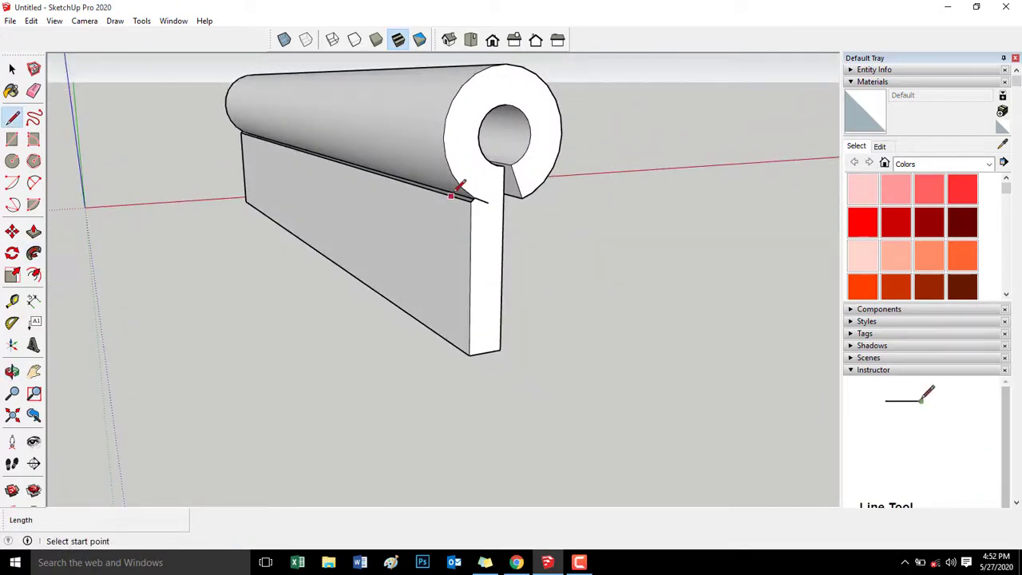
pyautogui.scroll(3, 372, 204)
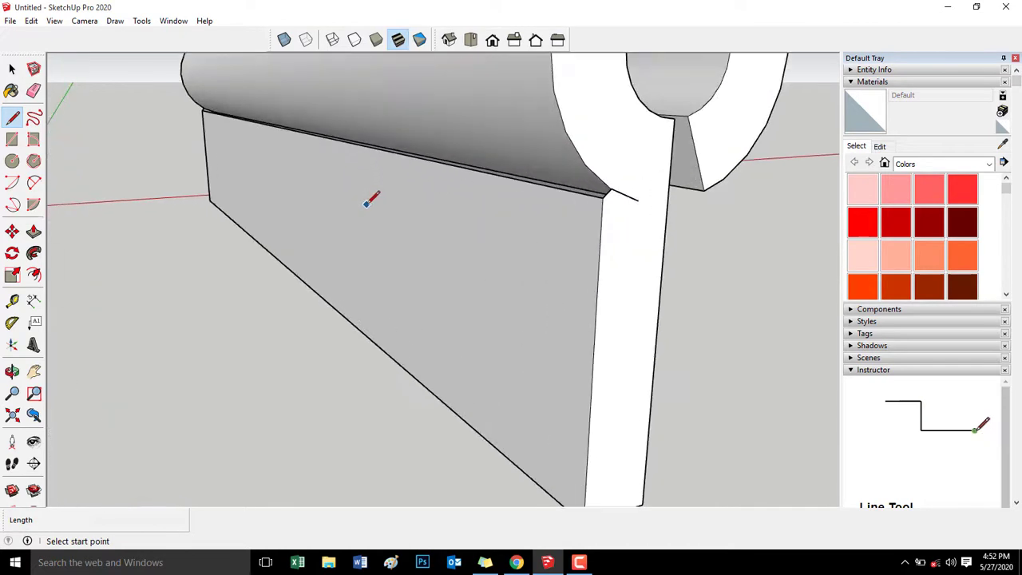
pyautogui.moveTo(603, 195)
pyautogui.mouseDown(button='middle')
pyautogui.moveTo(433, 187)
pyautogui.moveTo(599, 202)
pyautogui.mouseUp(button='middle')
pyautogui.click(597, 209)
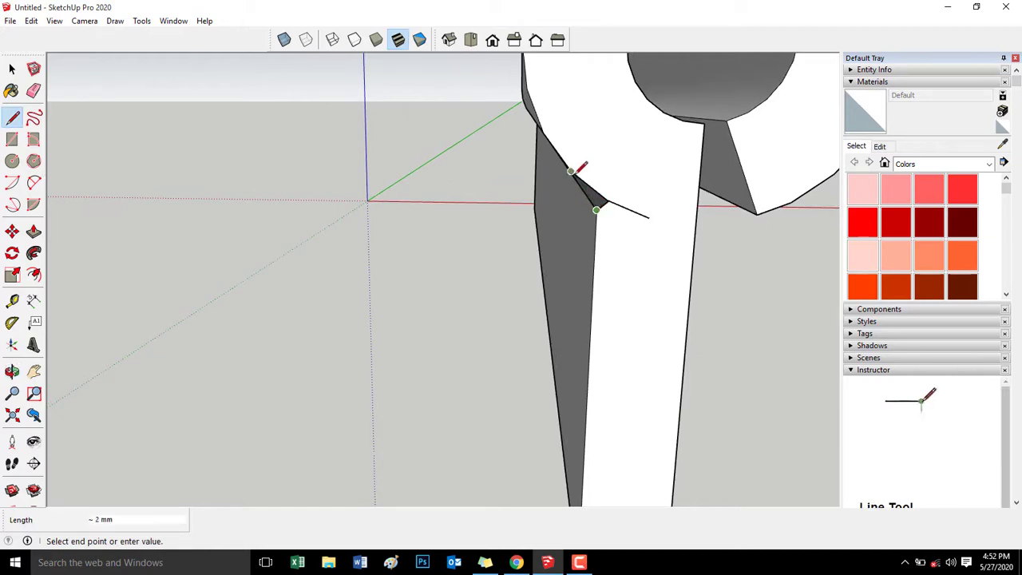
pyautogui.click(573, 171)
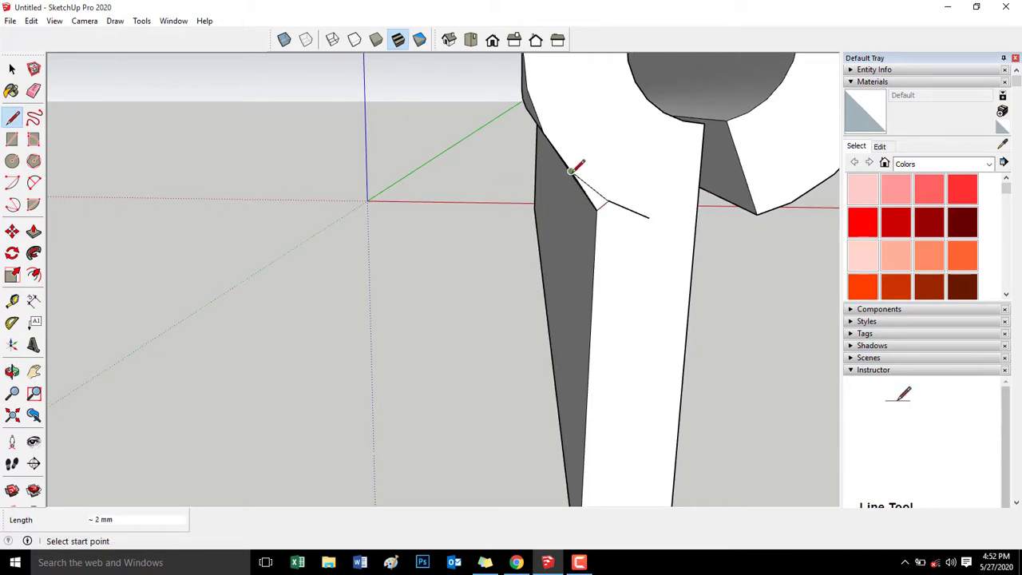
pyautogui.moveTo(385, 172)
pyautogui.mouseDown(button='middle')
pyautogui.moveTo(778, 258)
pyautogui.moveTo(318, 231)
pyautogui.moveTo(689, 189)
pyautogui.moveTo(424, 199)
pyautogui.mouseUp(button='middle')
pyautogui.click(309, 194)
pyautogui.click(320, 178)
# Step: Inspect the hook profile and leaf from several angles with the Eraser ready
pyautogui.moveTo(287, 225); pyautogui.dragTo(385, 144, button='middle')
pyautogui.press('e')
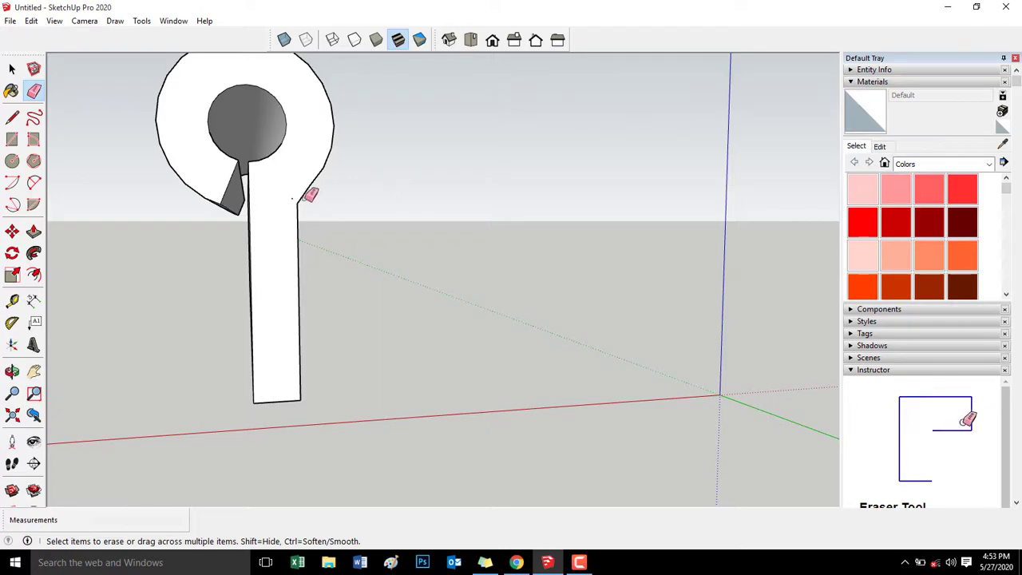
pyautogui.moveTo(413, 206)
pyautogui.mouseDown(button='middle')
pyautogui.moveTo(420, 198)
pyautogui.moveTo(260, 237)
pyautogui.moveTo(404, 260)
pyautogui.moveTo(484, 243)
pyautogui.moveTo(103, 242)
pyautogui.moveTo(376, 187)
pyautogui.mouseUp(button='middle')
pyautogui.moveTo(522, 209)
pyautogui.mouseDown(button='middle')
pyautogui.moveTo(415, 210)
pyautogui.moveTo(427, 208)
pyautogui.mouseUp(button='middle')
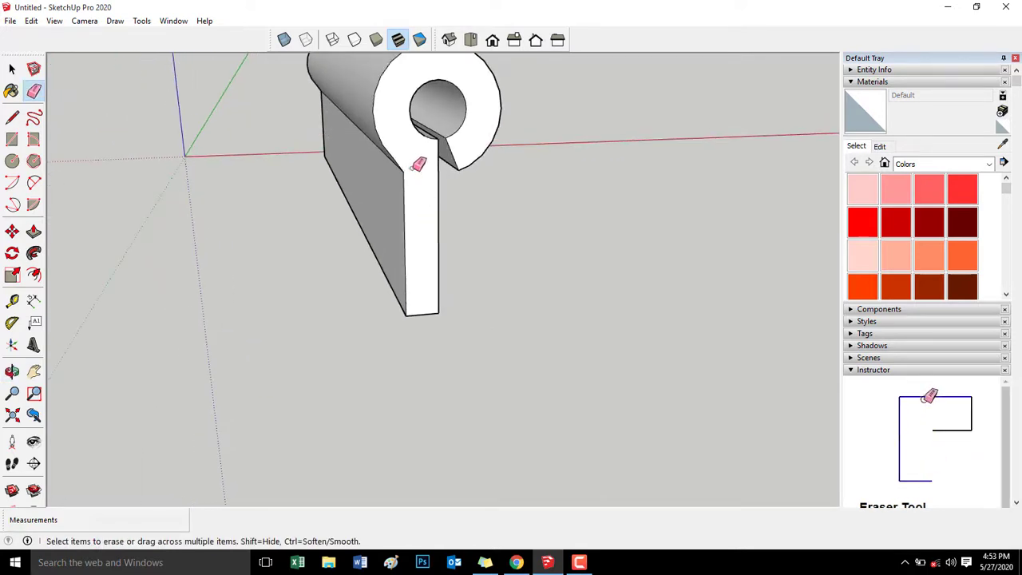
pyautogui.moveTo(418, 164)
pyautogui.mouseDown(button='middle')
pyautogui.moveTo(465, 180)
pyautogui.moveTo(532, 173)
pyautogui.moveTo(589, 192)
pyautogui.moveTo(732, 189)
pyautogui.mouseUp(button='middle')
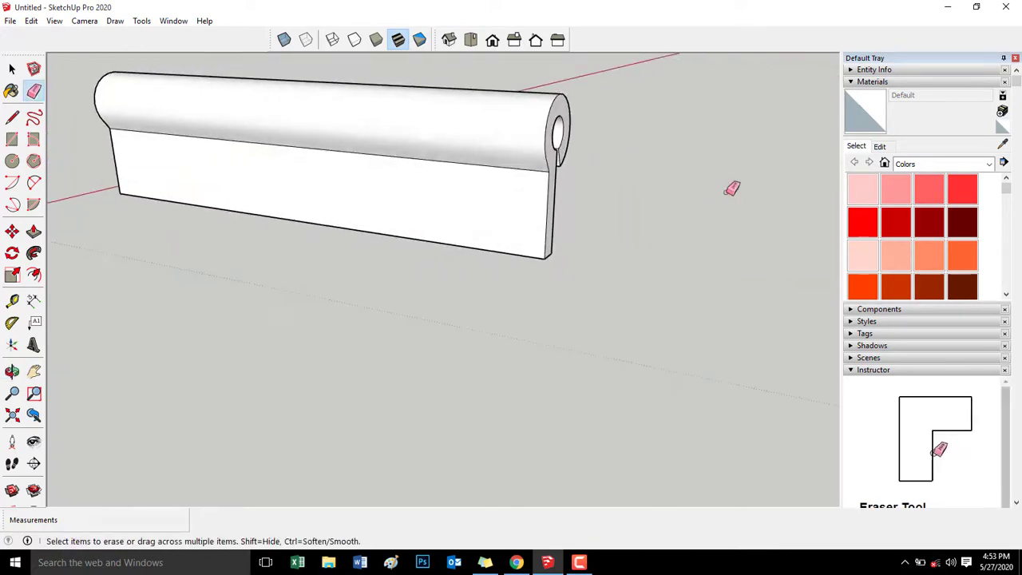
# Step: Push the leaf's end face inward to shorten the hinge leaf
pyautogui.press('p')
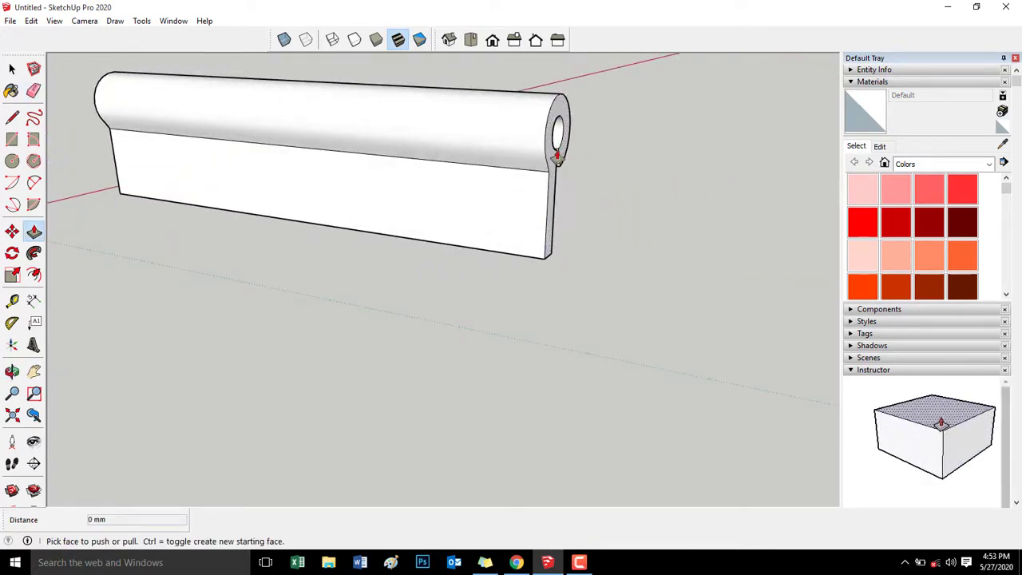
pyautogui.moveTo(555, 156); pyautogui.dragTo(375, 162)
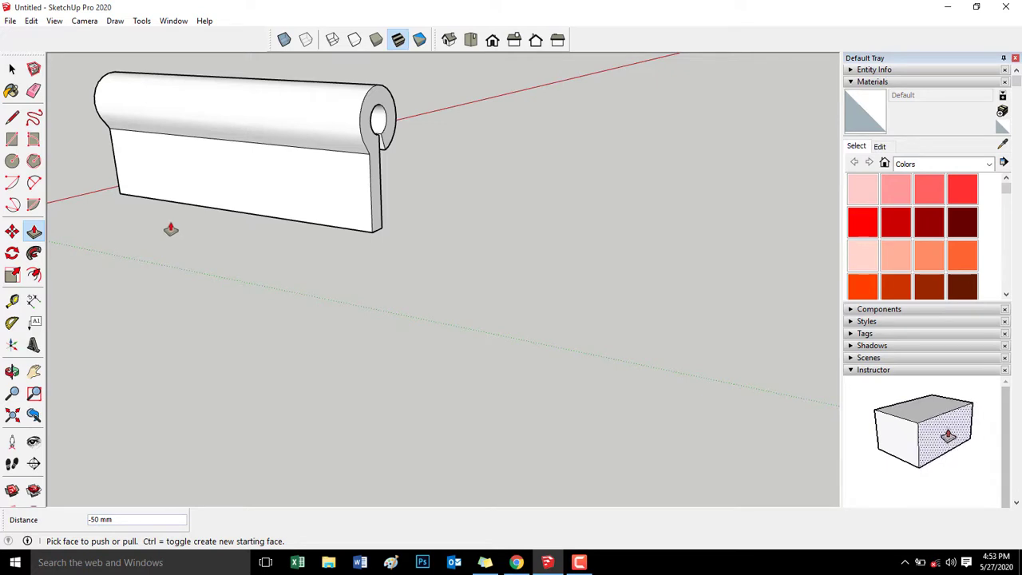
pyautogui.press('h')
pyautogui.moveTo(166, 217); pyautogui.dragTo(376, 263)
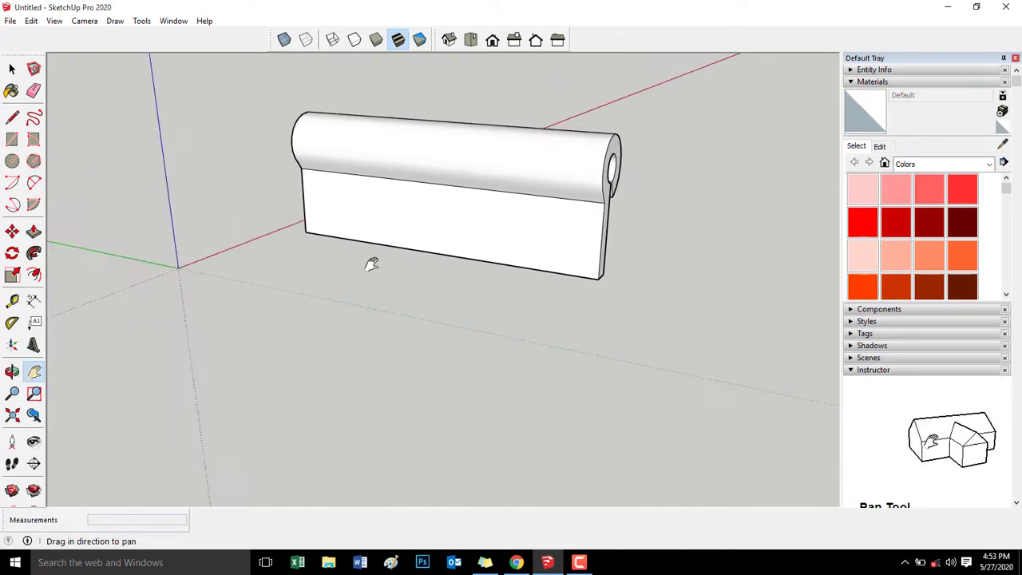
# Step: Measure the leaf's bottom edge to confirm it is 100 mm
pyautogui.press('t')
pyautogui.click(305, 233)
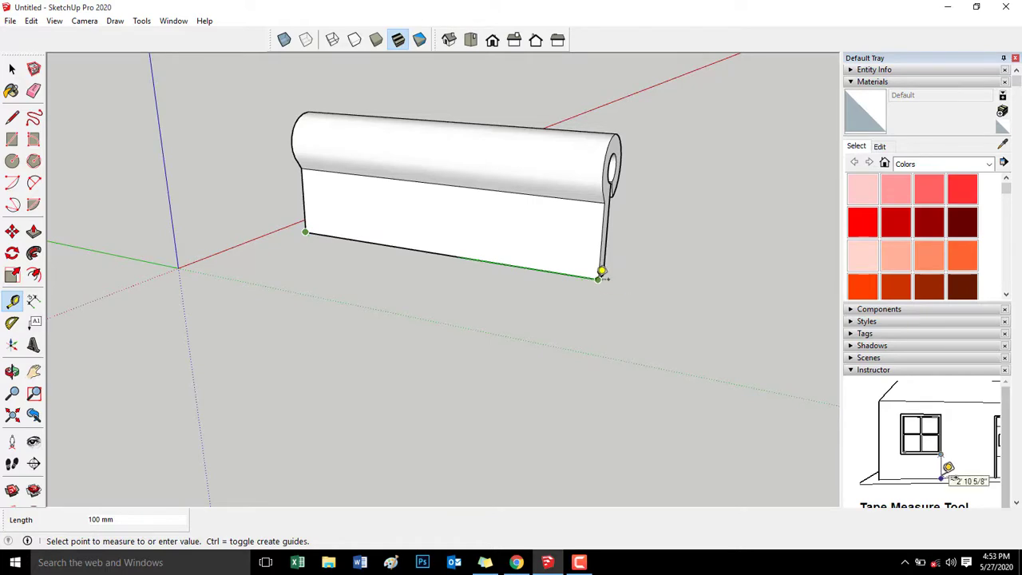
pyautogui.click(601, 272)
pyautogui.moveTo(675, 269); pyautogui.dragTo(782, 239, button='middle')
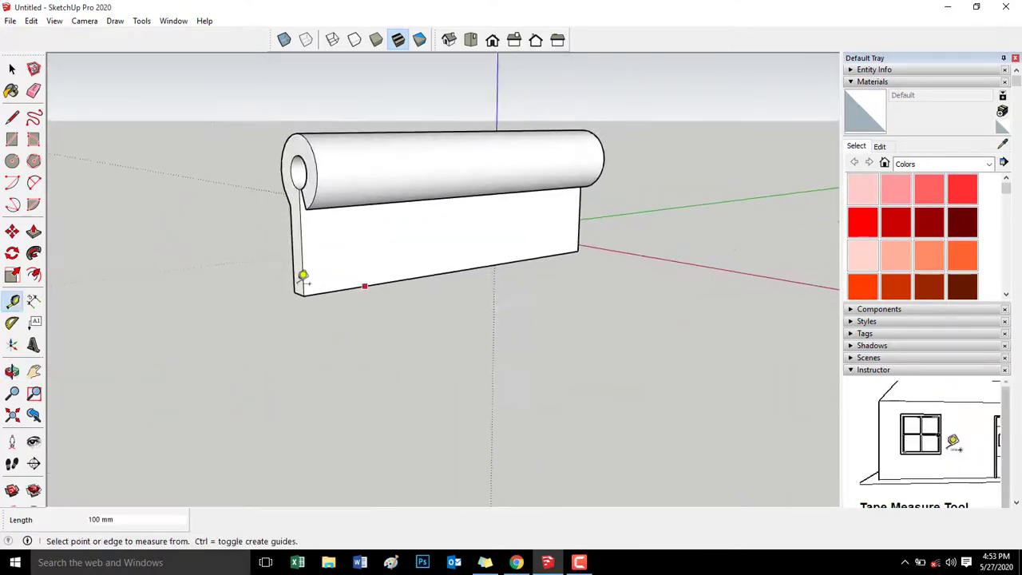
pyautogui.moveTo(285, 274); pyautogui.dragTo(530, 267, button='middle')
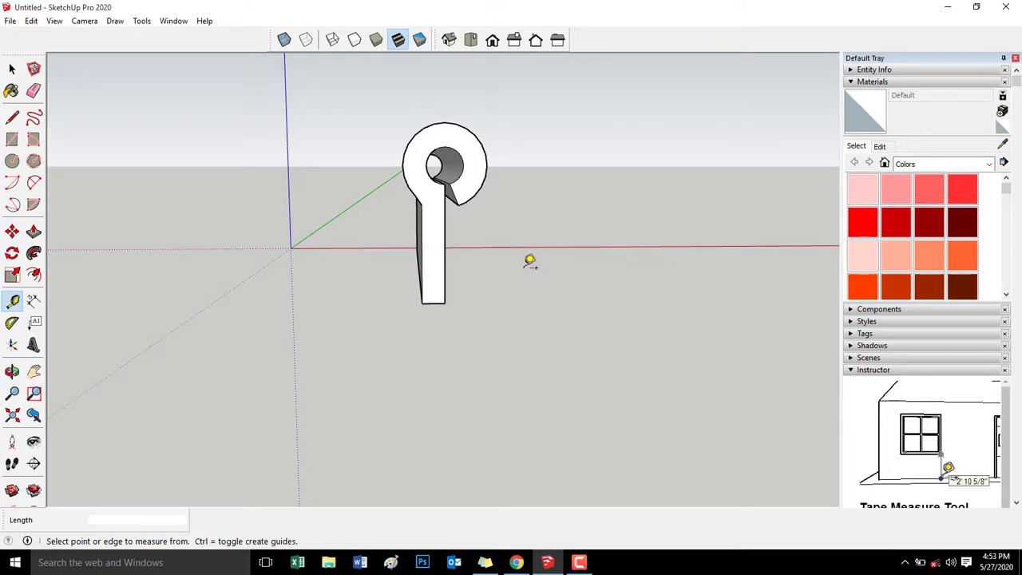
# Step: Draw a reference line from the leaf's edge to the red axis
pyautogui.press('l')
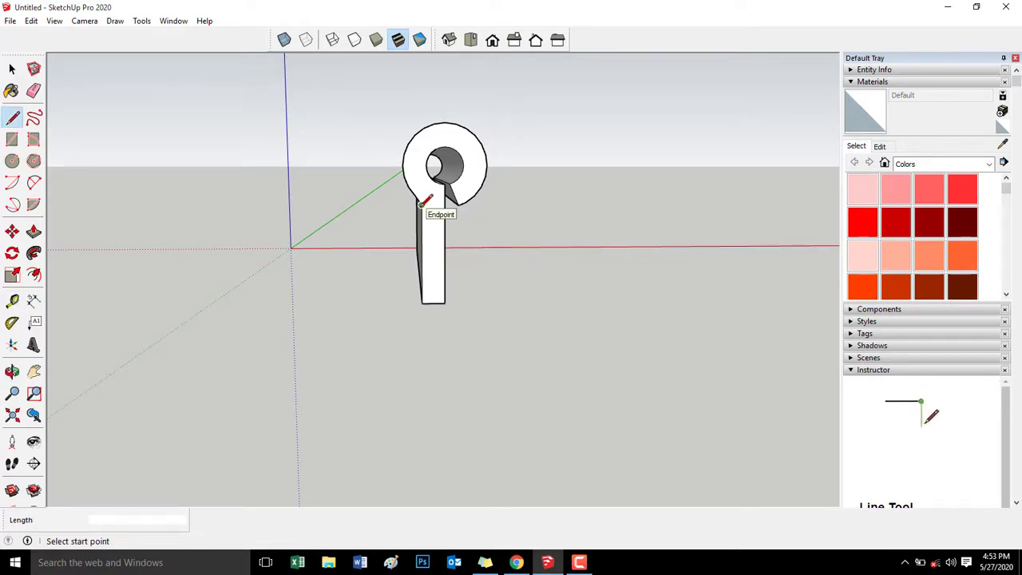
pyautogui.scroll(4, 421, 221)
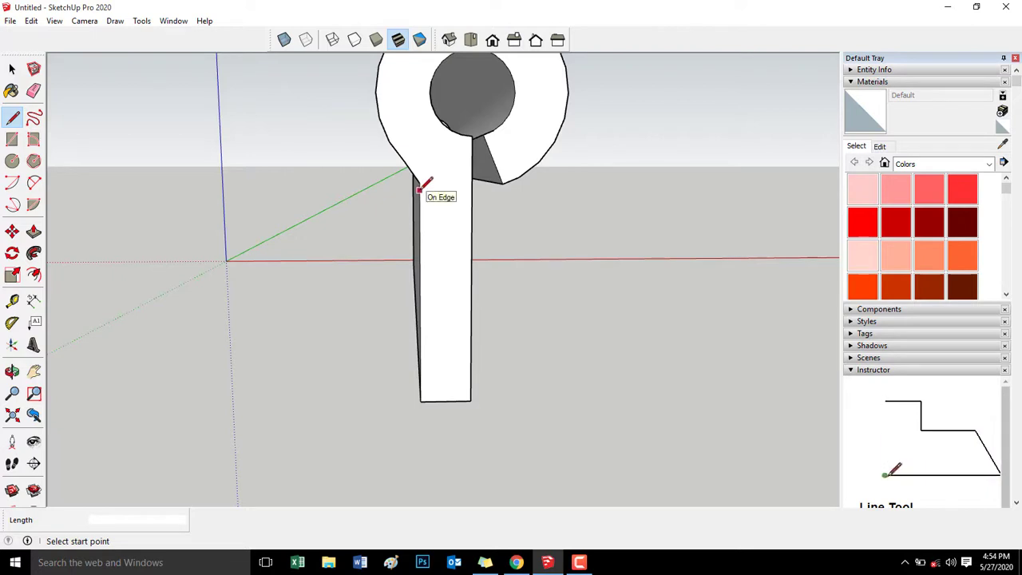
pyautogui.click(418, 189)
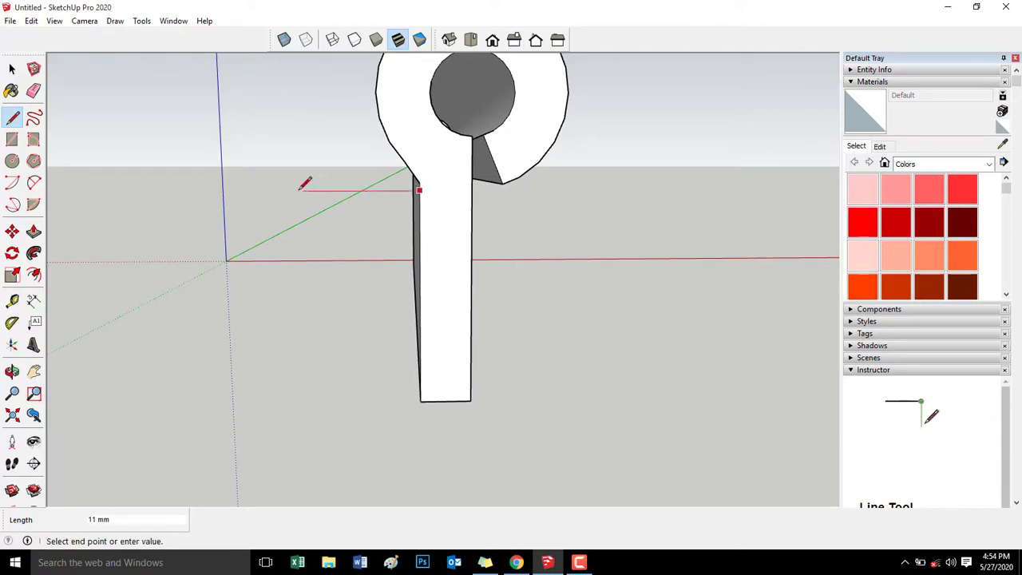
pyautogui.click(247, 191)
pyautogui.moveTo(257, 184); pyautogui.dragTo(534, 283, button='middle')
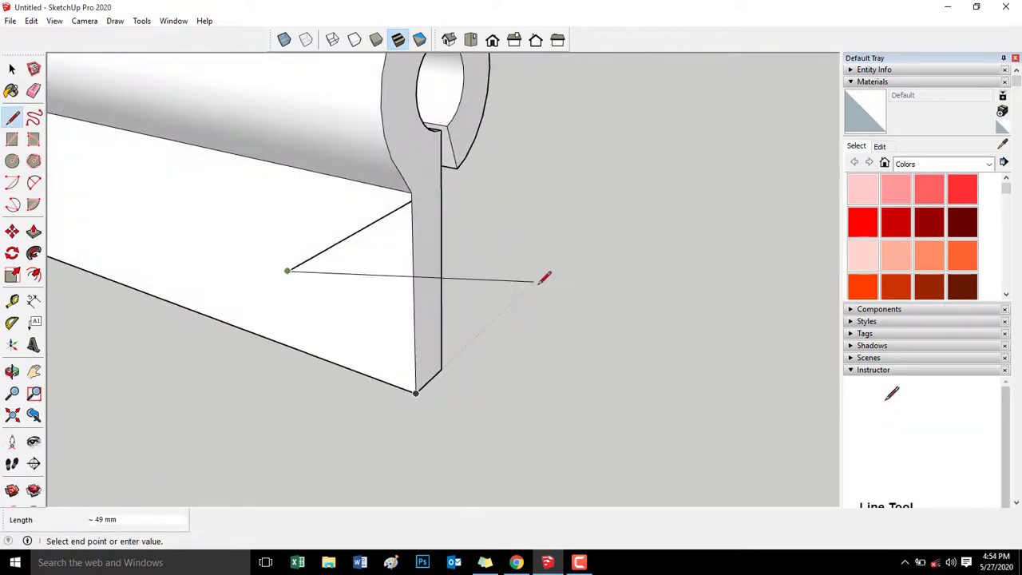
pyautogui.scroll(-2, 543, 279)
pyautogui.scroll(-1, 549, 296)
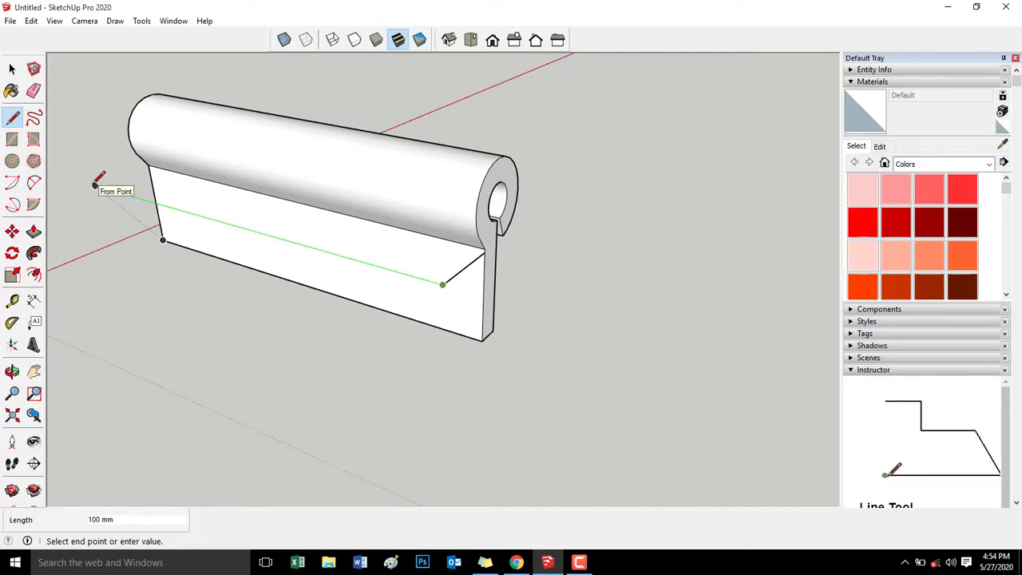
# Step: Draw a 101 mm line across the leaf face and remove the stray diagonal edge
pyautogui.write('10')
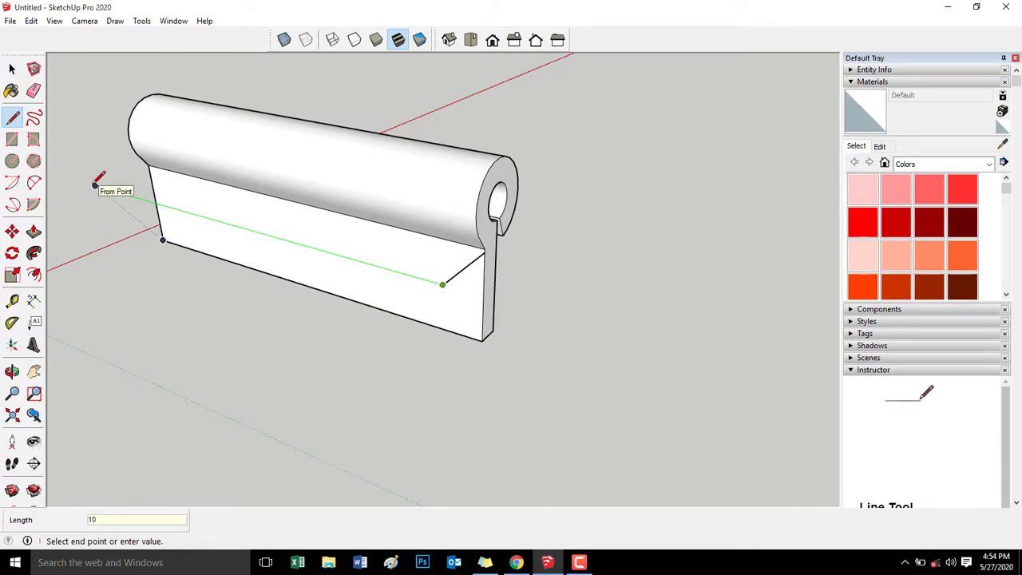
pyautogui.write('1')
pyautogui.press('Return')
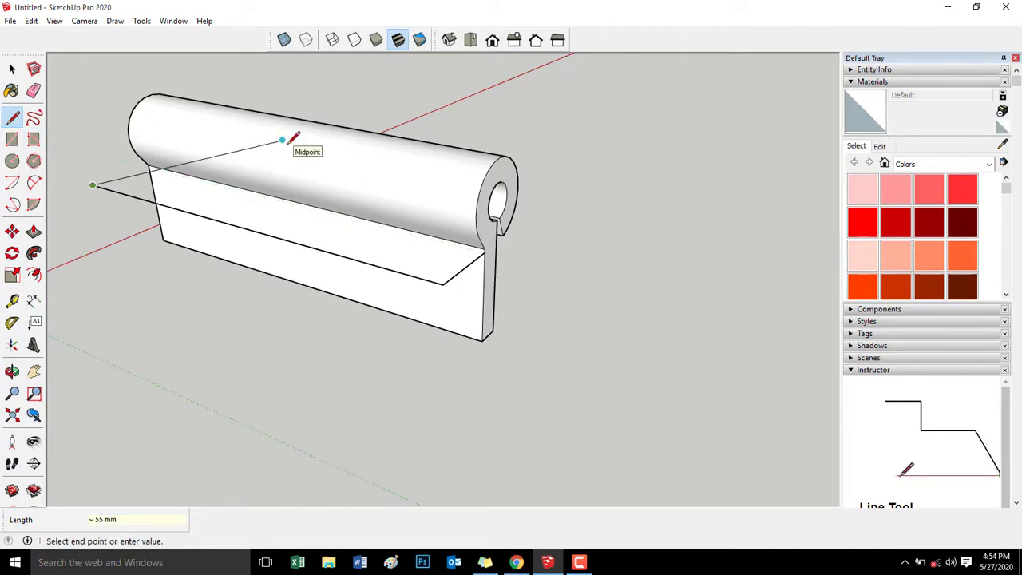
pyautogui.press('Escape')
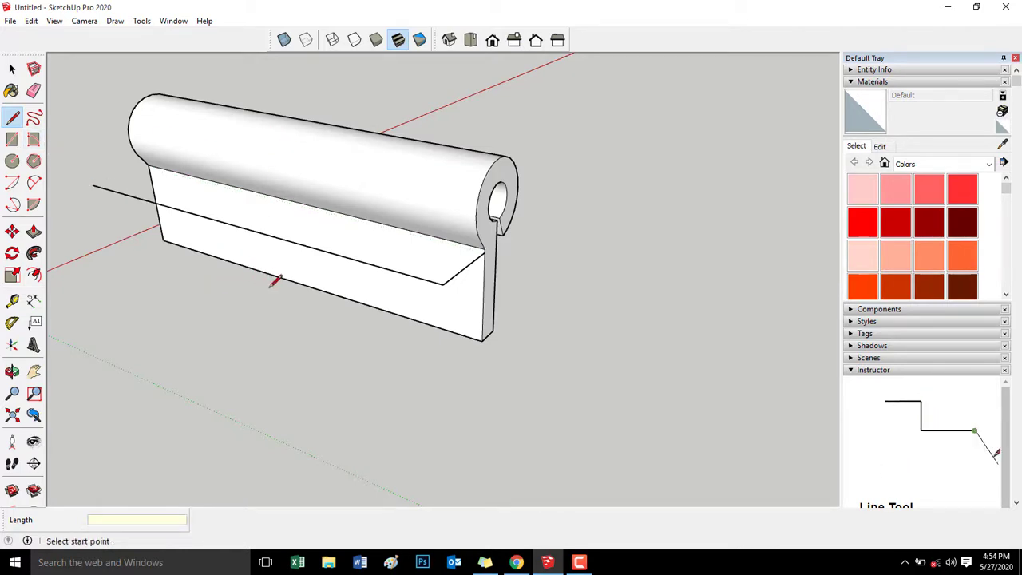
pyautogui.press('e')
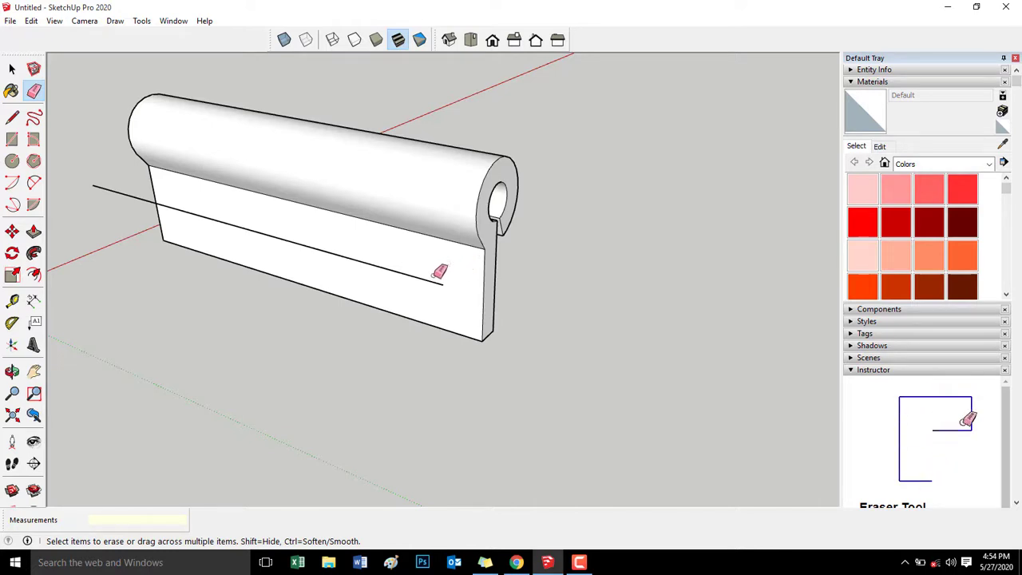
pyautogui.press('space')
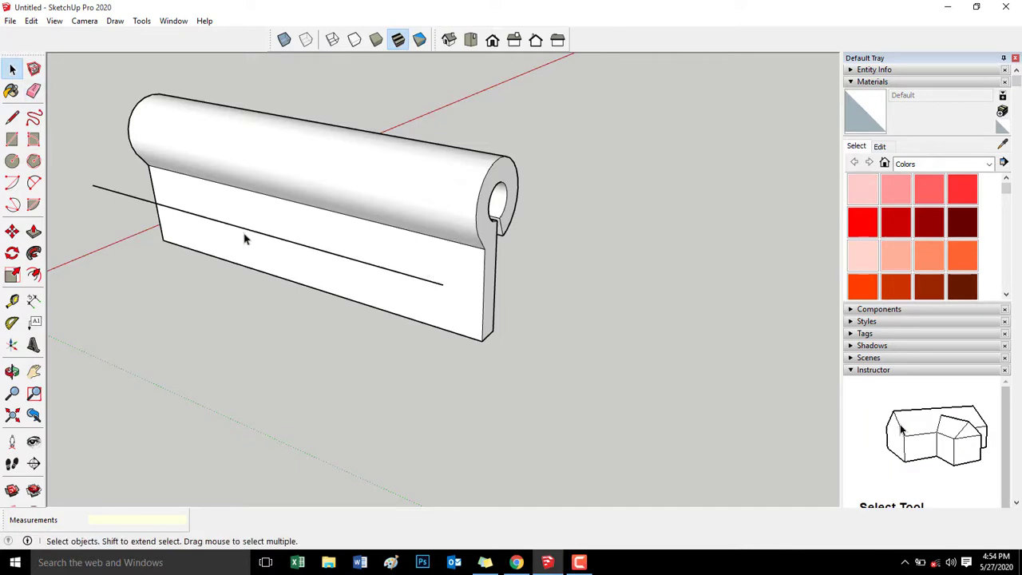
# Step: Divide the long leaf line into 4 equal segments of about 25 mm each
pyautogui.click(247, 232)
pyautogui.rightClick(246, 232)
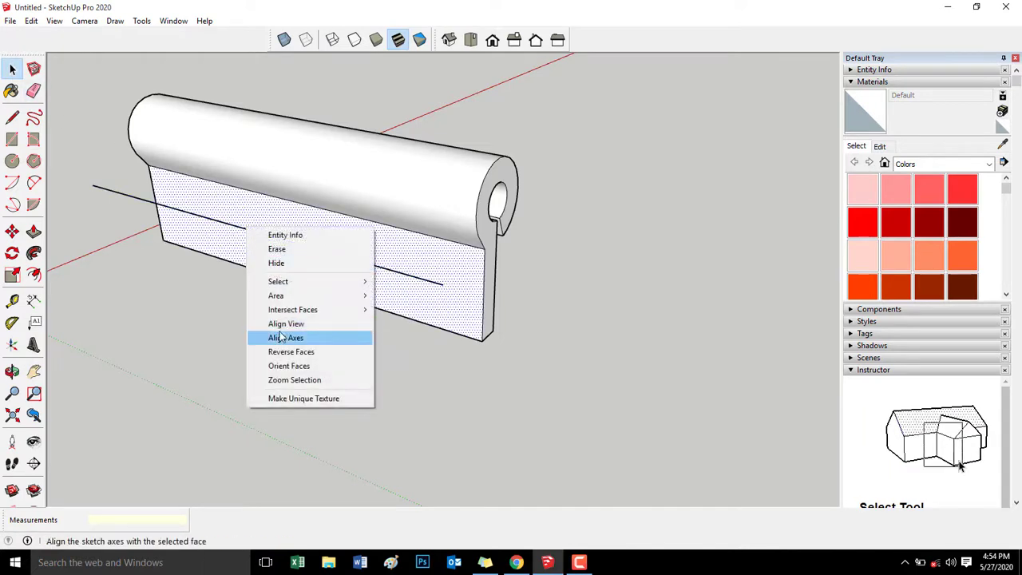
pyautogui.click(232, 226)
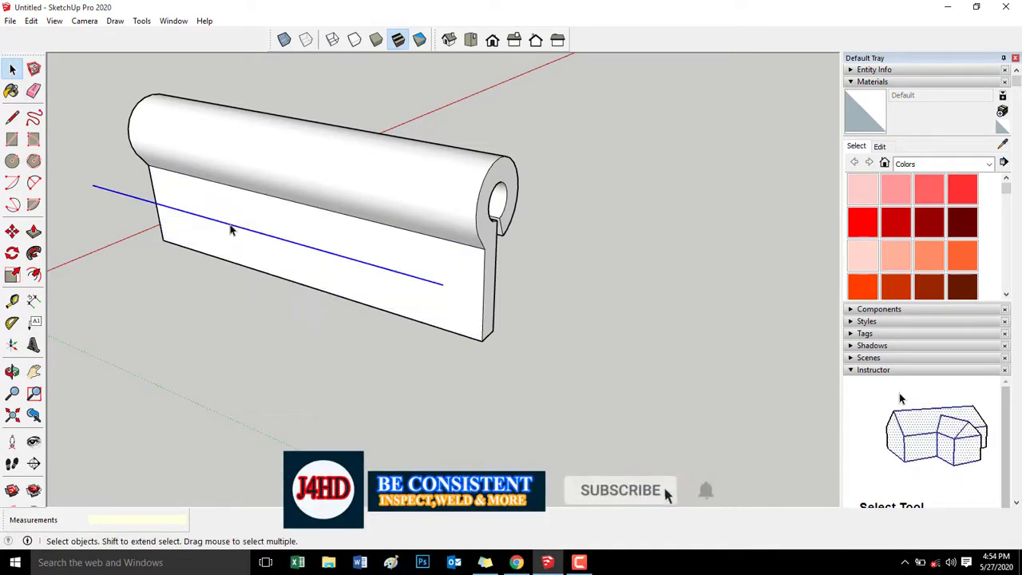
pyautogui.rightClick(231, 226)
pyautogui.click(263, 308)
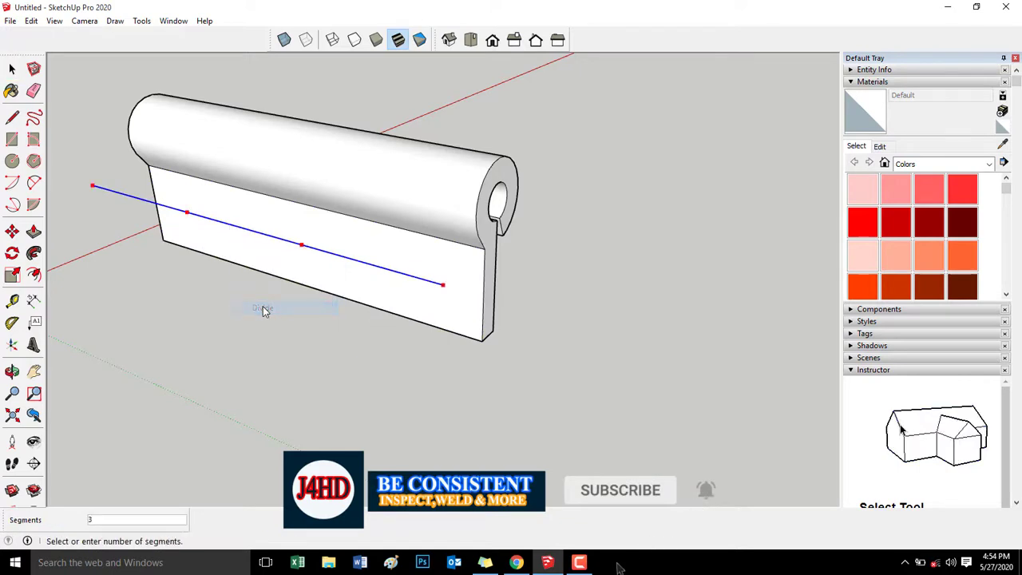
pyautogui.write('4')
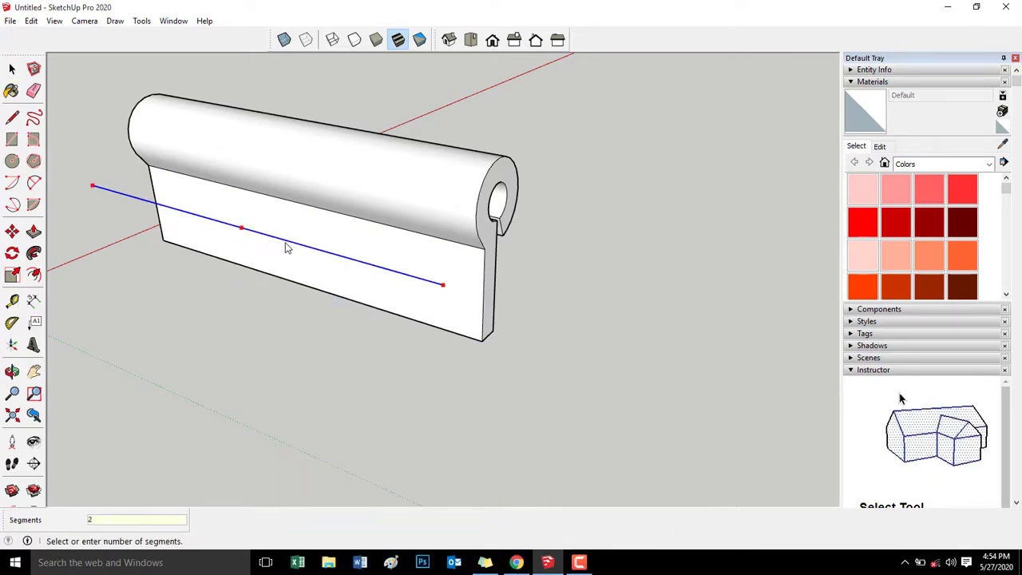
pyautogui.click(332, 262)
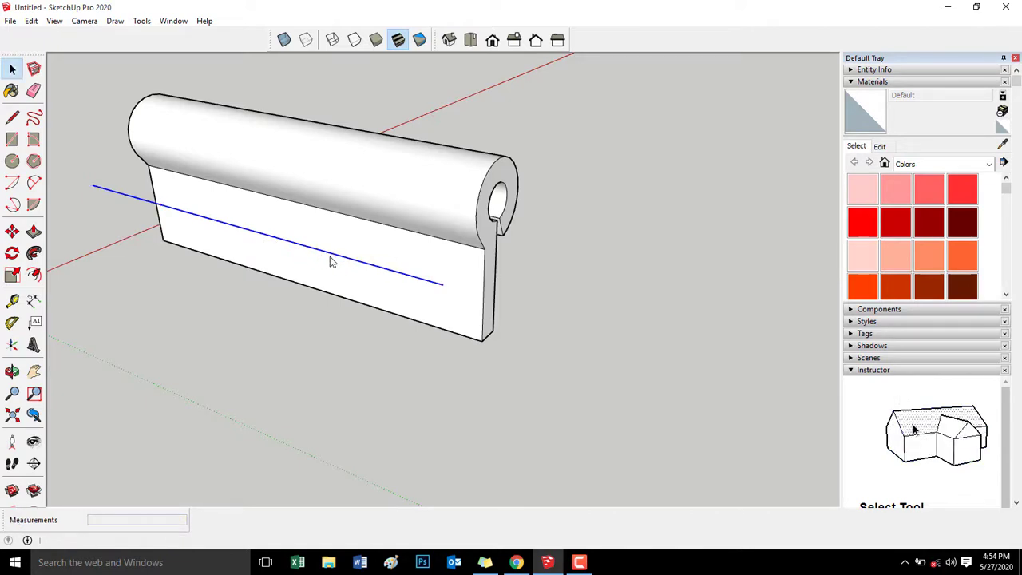
# Step: Draw two lines along the red axis from division points across the leaf
pyautogui.moveTo(333, 262); pyautogui.dragTo(296, 317, button='middle')
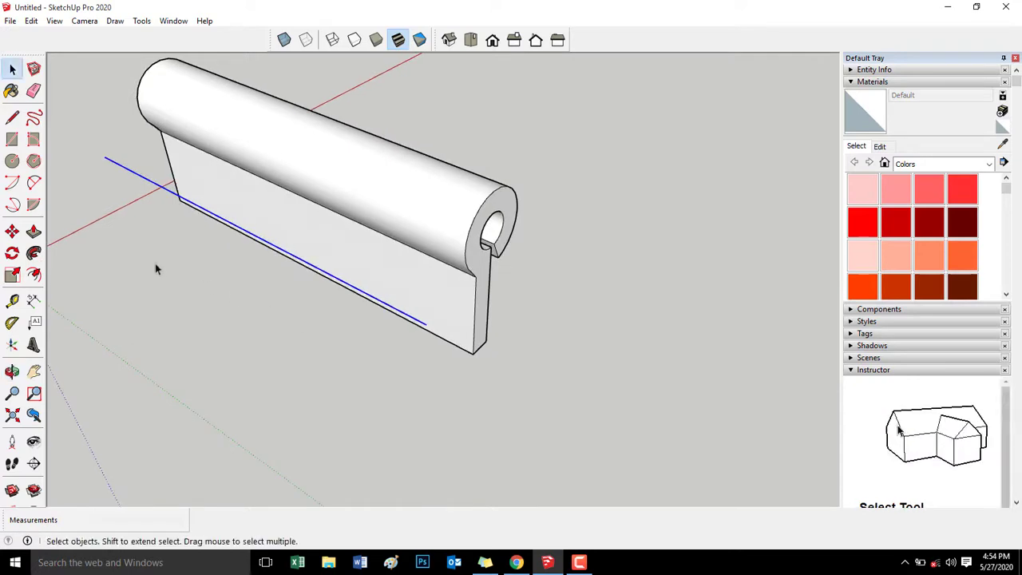
pyautogui.press('l')
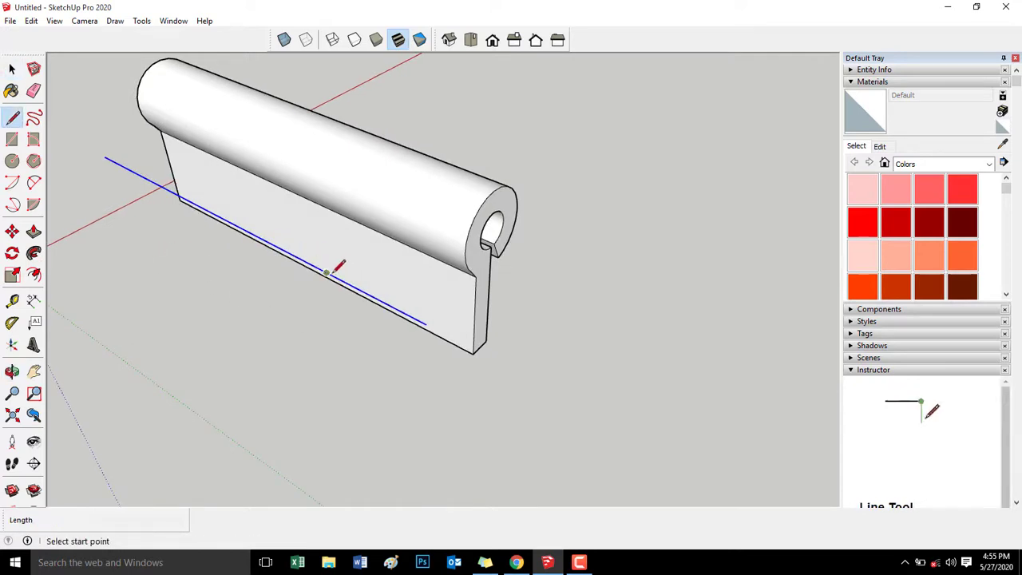
pyautogui.click(325, 273)
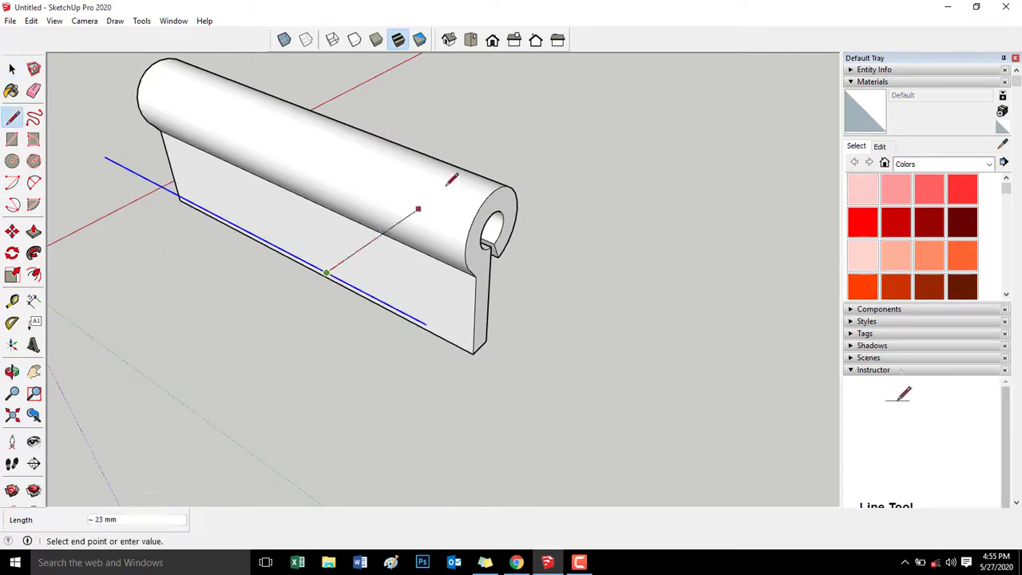
pyautogui.click(508, 140)
pyautogui.press('Escape')
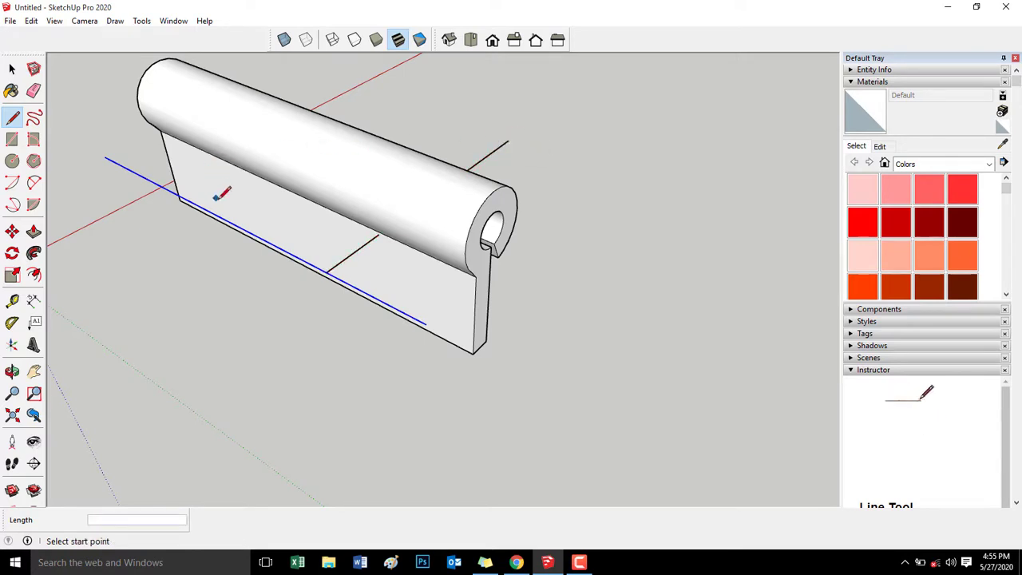
pyautogui.click(242, 229)
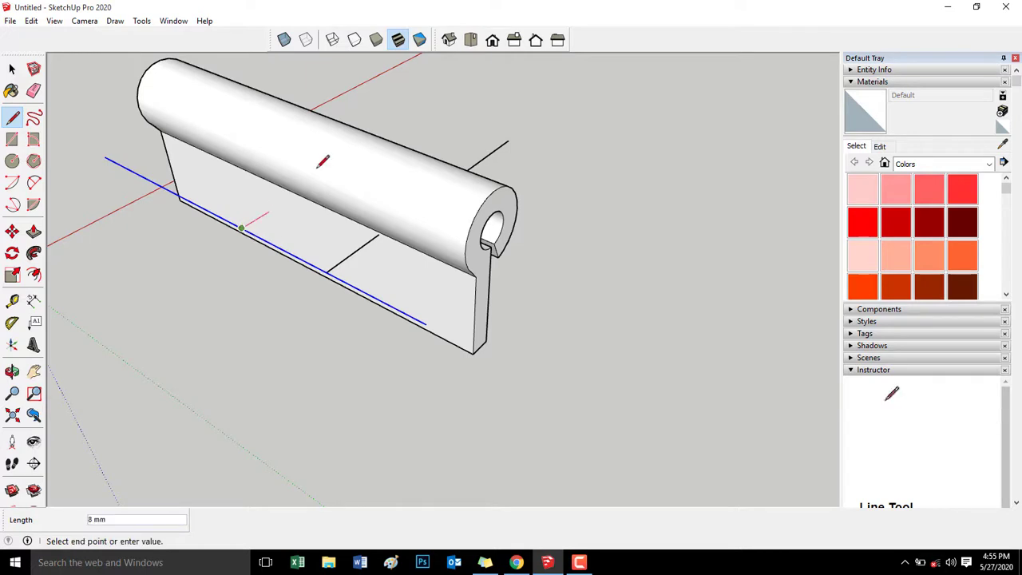
pyautogui.click(430, 111)
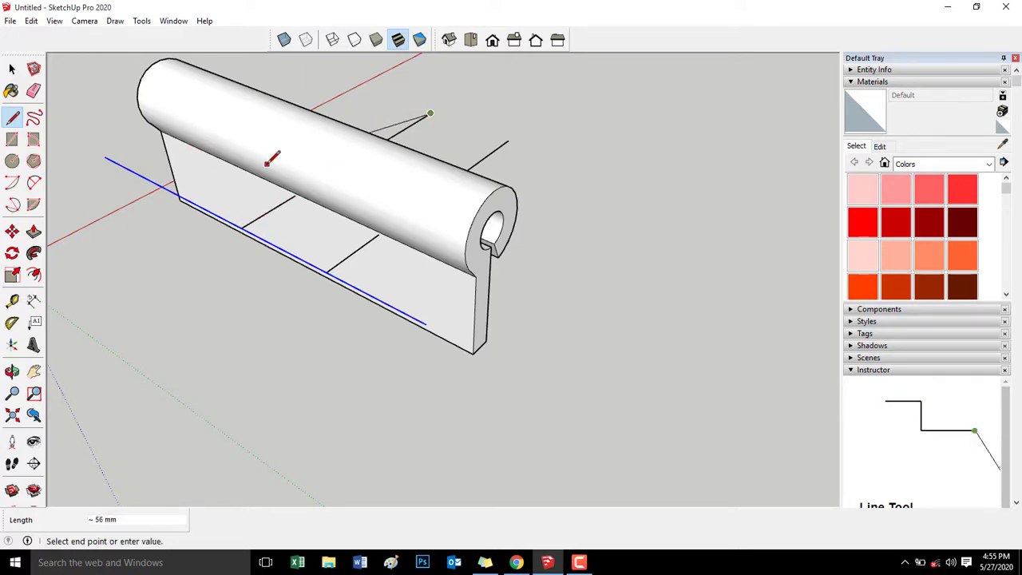
pyautogui.press('Escape')
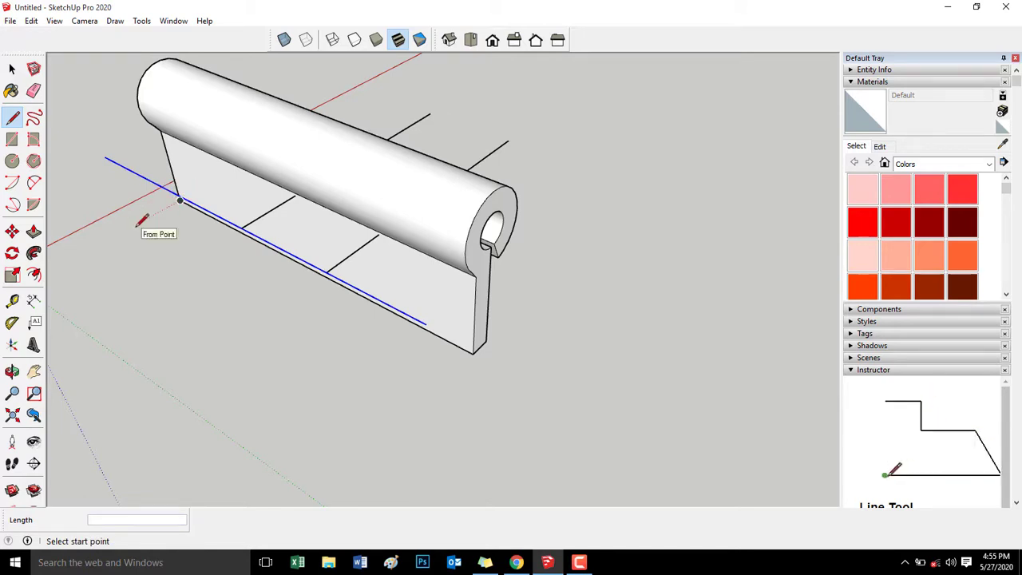
# Step: Draw two more lines from the barrel edges out beside the barrel
pyautogui.scroll(5, 141, 221)
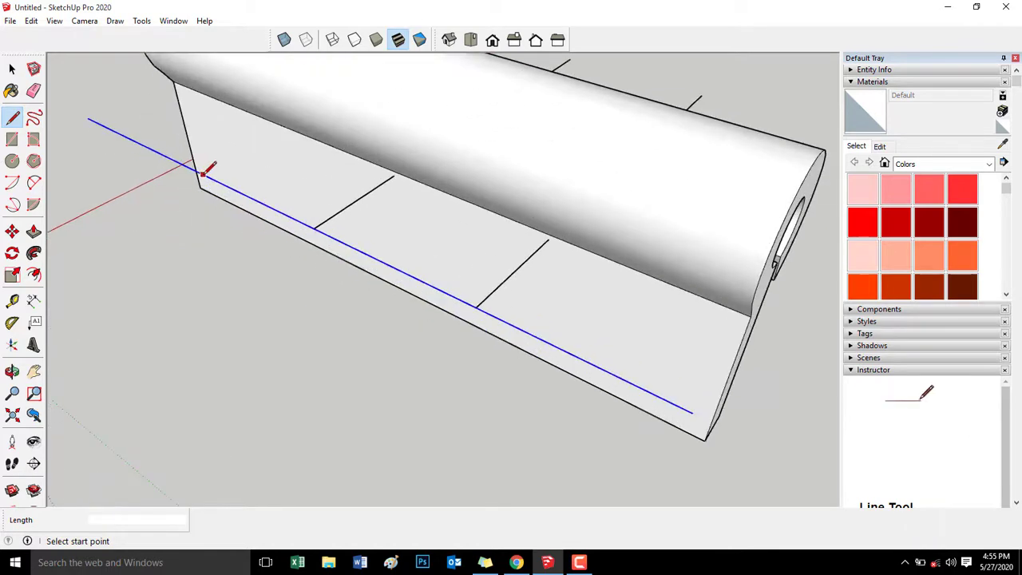
pyautogui.click(188, 165)
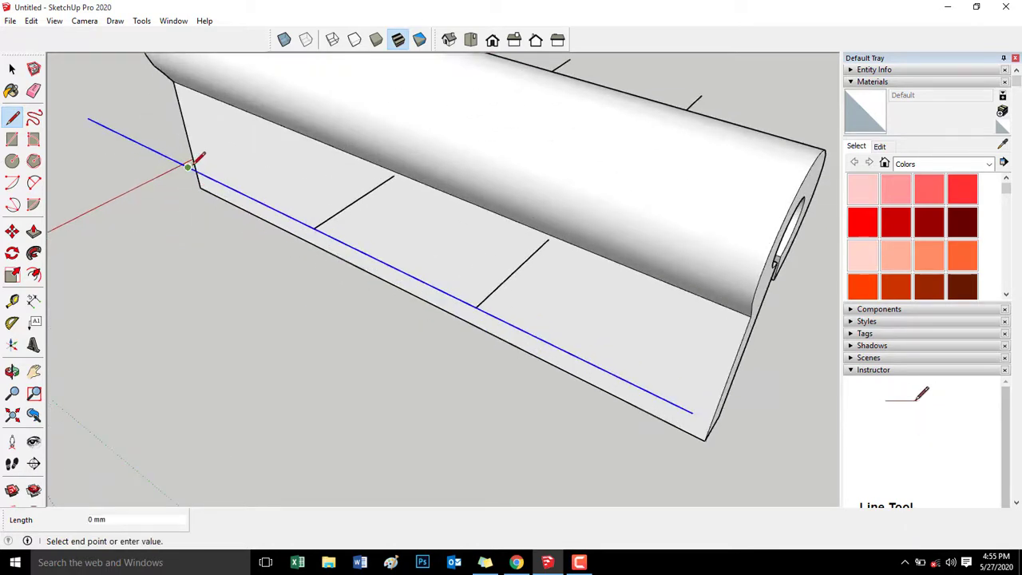
pyautogui.scroll(-3, 190, 165)
pyautogui.scroll(-2, 189, 165)
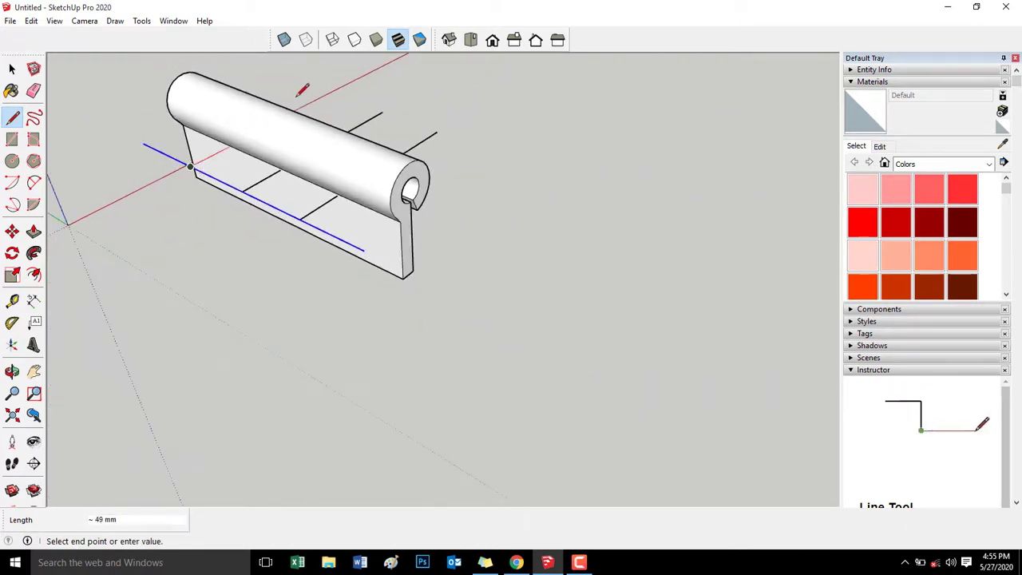
pyautogui.click(332, 92)
pyautogui.press('Escape')
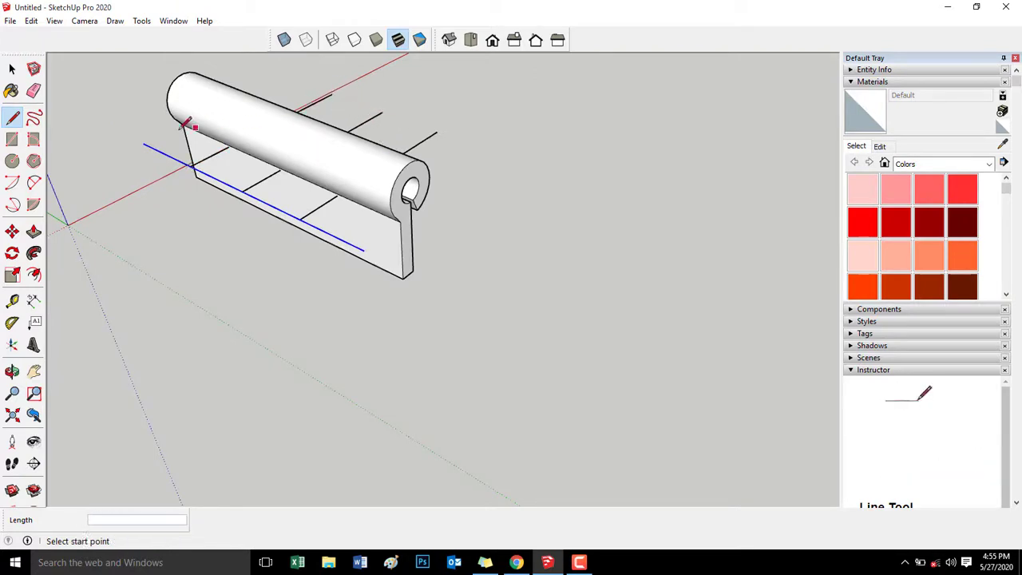
pyautogui.click(144, 144)
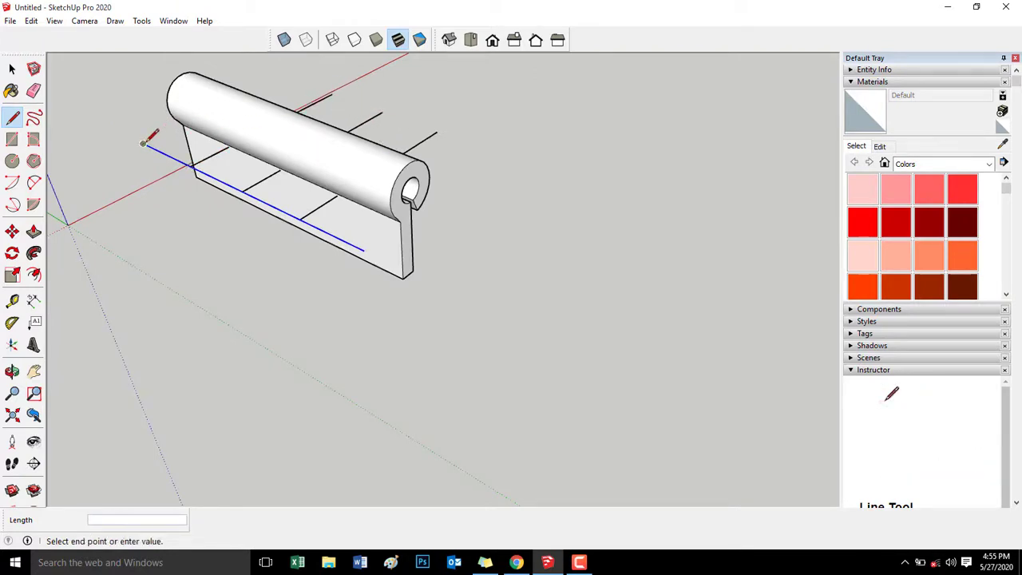
pyautogui.click(286, 78)
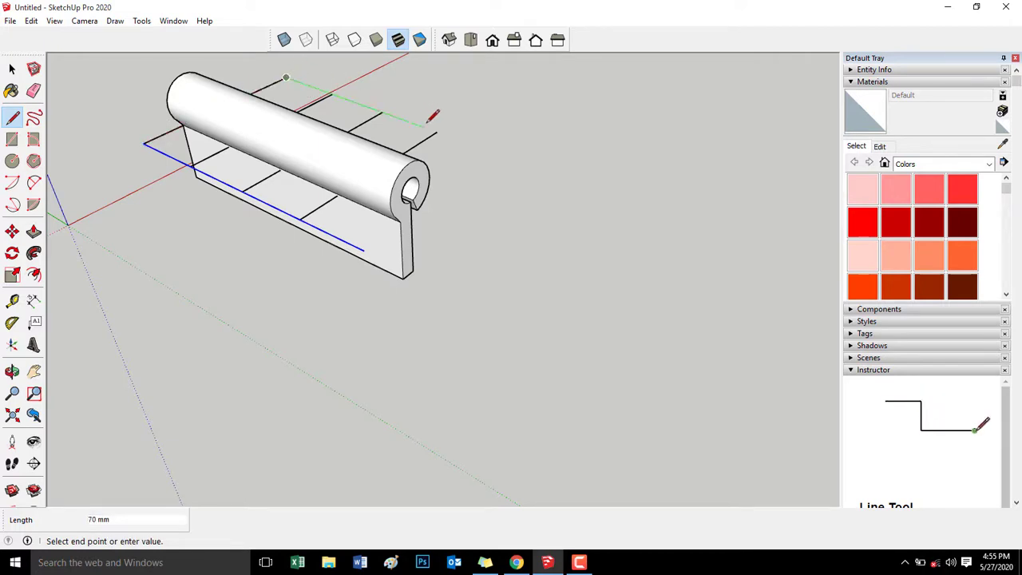
pyautogui.press('Escape')
# Step: Join the remaining edge ends to close the rectangular faces and erase the guide line
pyautogui.click(382, 112)
pyautogui.click(438, 132)
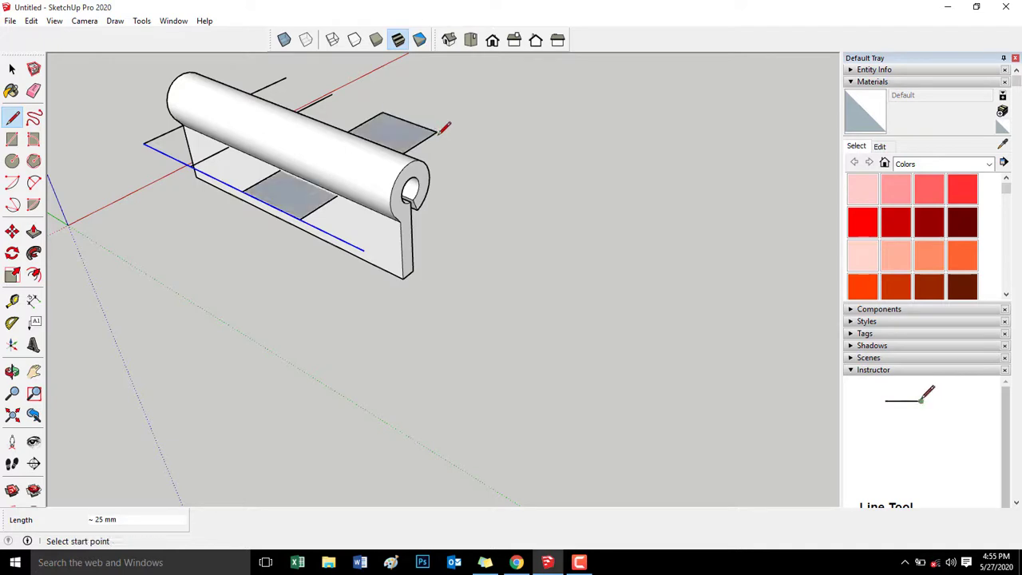
pyautogui.click(286, 77)
pyautogui.click(332, 95)
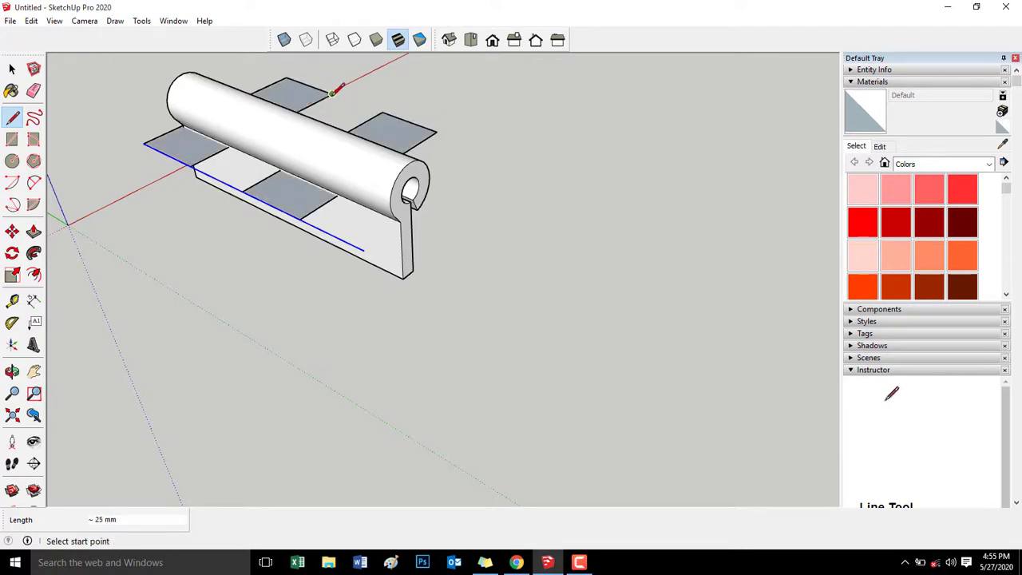
pyautogui.press('e')
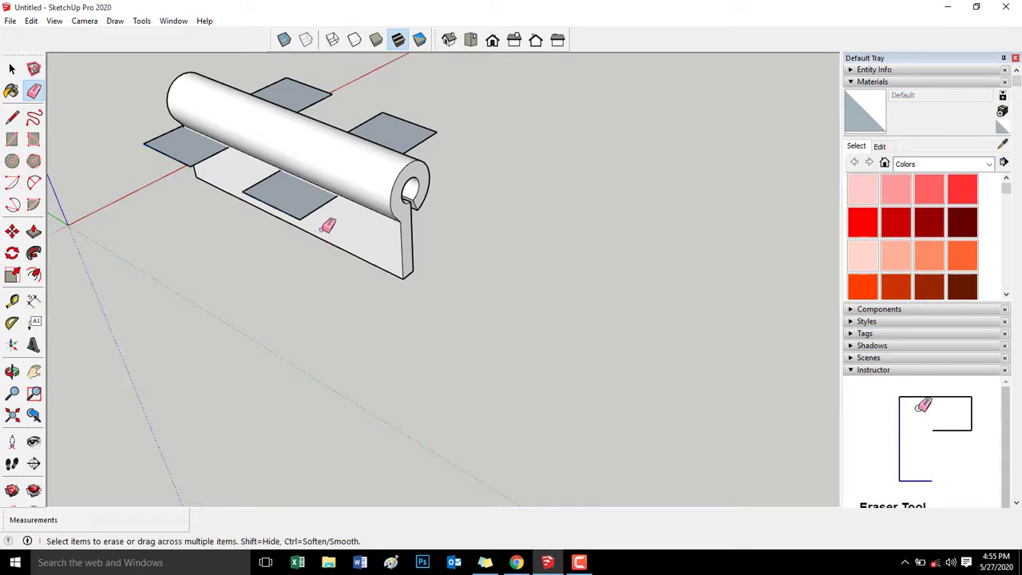
pyautogui.press('o')
pyautogui.moveTo(171, 199)
pyautogui.mouseDown()
pyautogui.moveTo(372, 267)
pyautogui.moveTo(614, 140)
pyautogui.moveTo(735, 132)
pyautogui.mouseUp()
# Step: Push the lower wing face, then undo that accidental push
pyautogui.press('e')
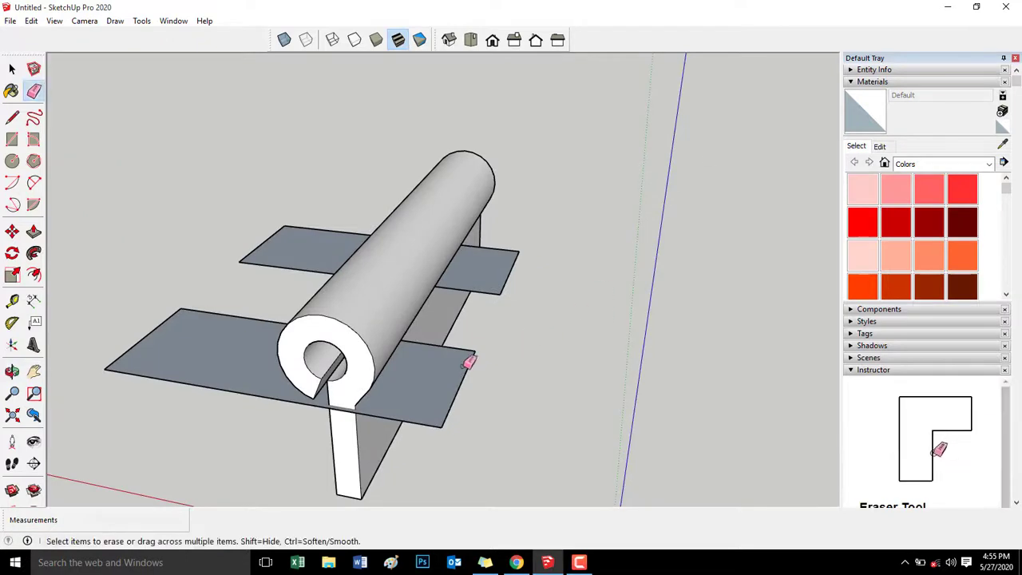
pyautogui.press('p')
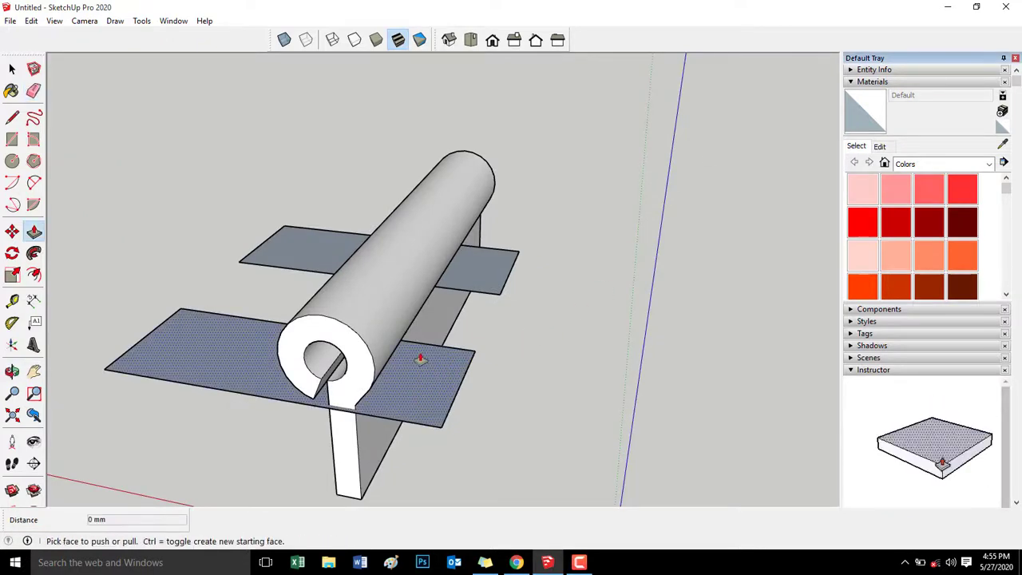
pyautogui.click(398, 383)
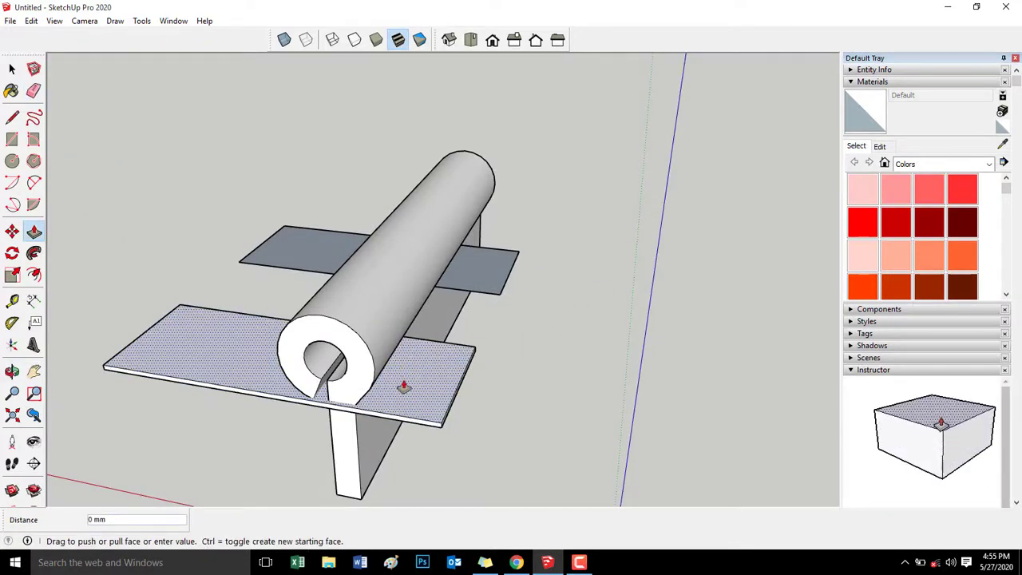
pyautogui.click(403, 388)
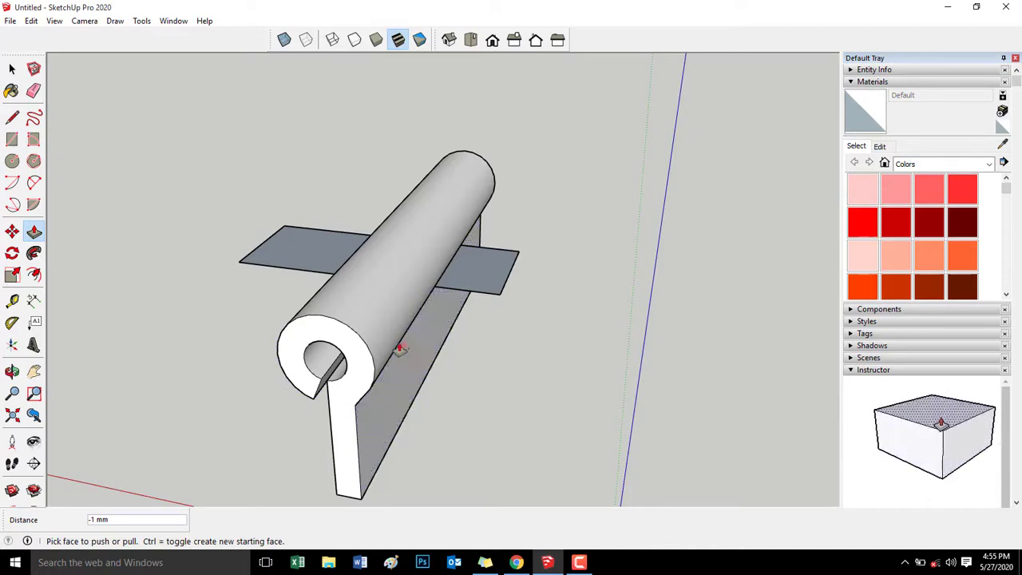
pyautogui.hotkey('ctrl', 'z')
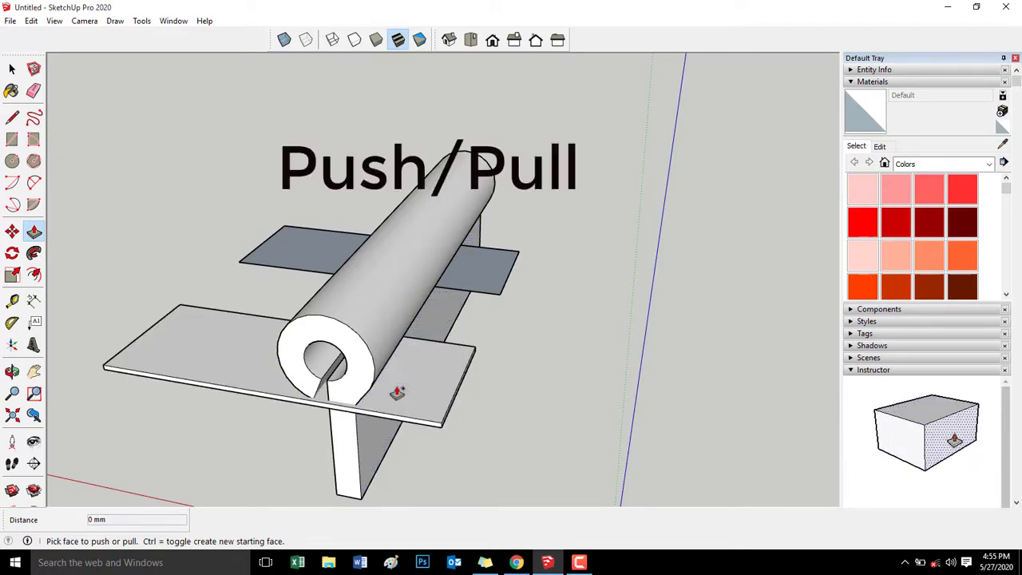
# Step: Pull the lower wing up about 19 mm and the upper wing up 22 mm
pyautogui.click(231, 354)
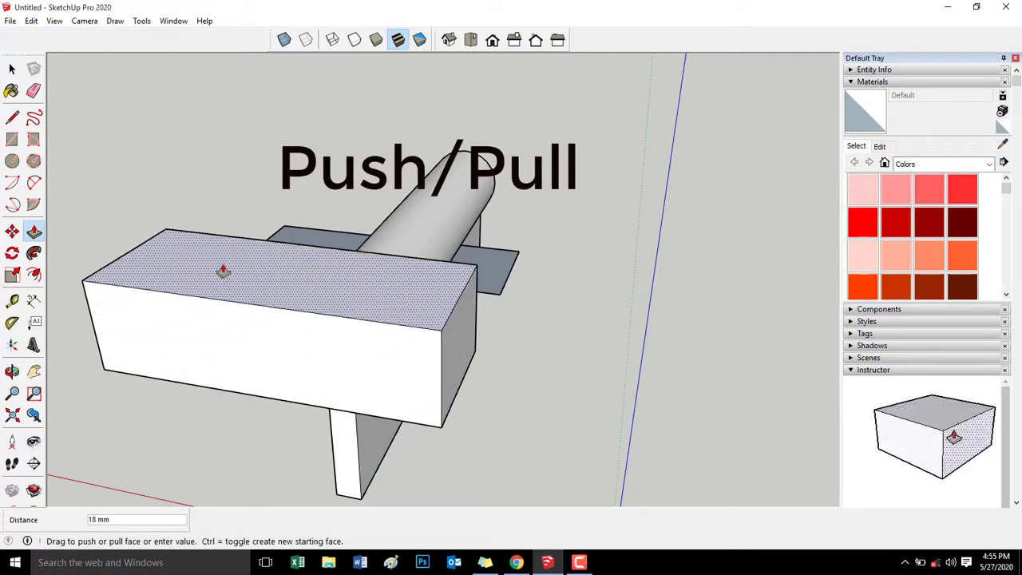
pyautogui.click(222, 271)
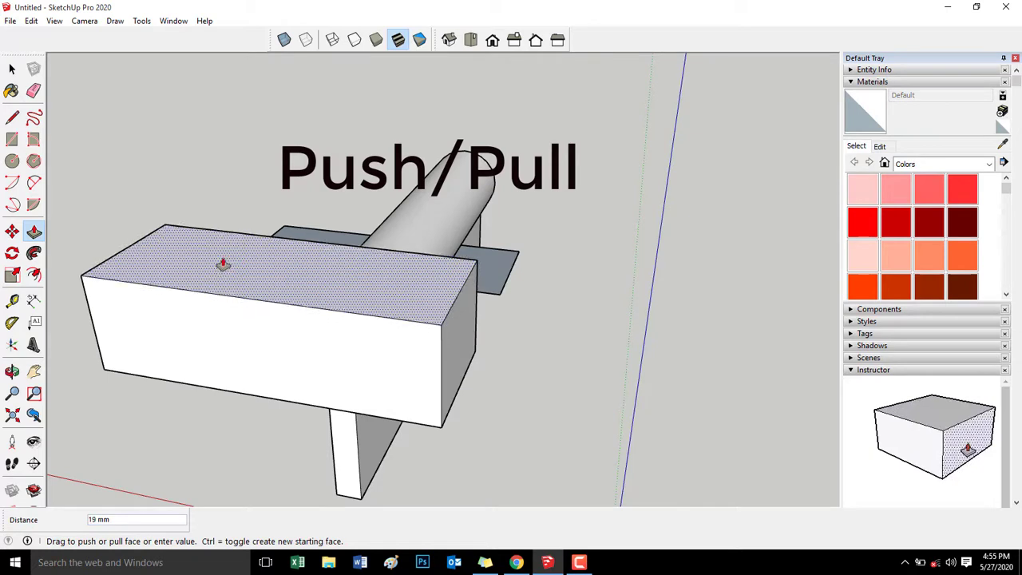
pyautogui.click(495, 261)
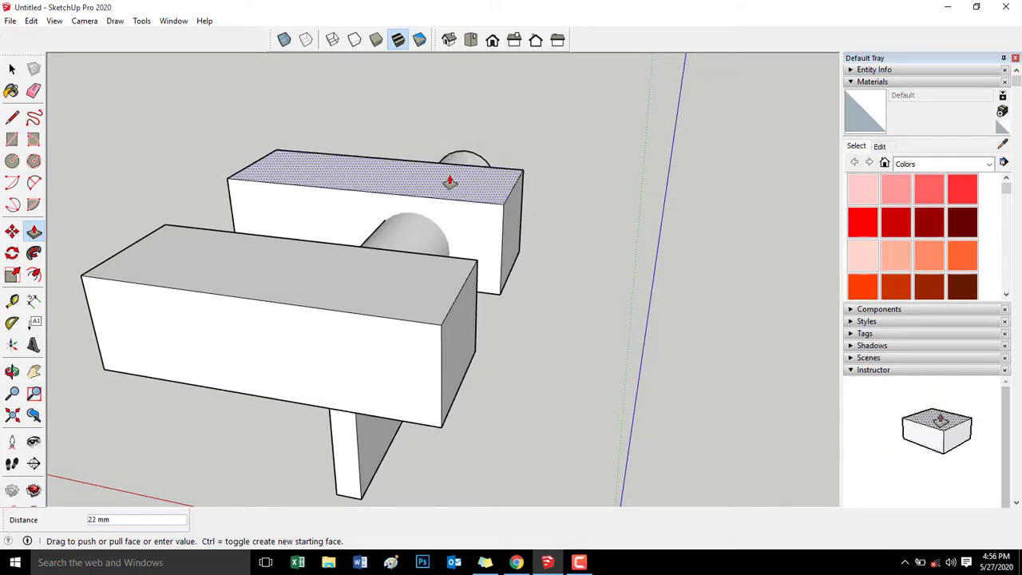
pyautogui.click(451, 182)
pyautogui.scroll(-5, 522, 267)
pyautogui.moveTo(554, 282); pyautogui.dragTo(646, 402, button='middle')
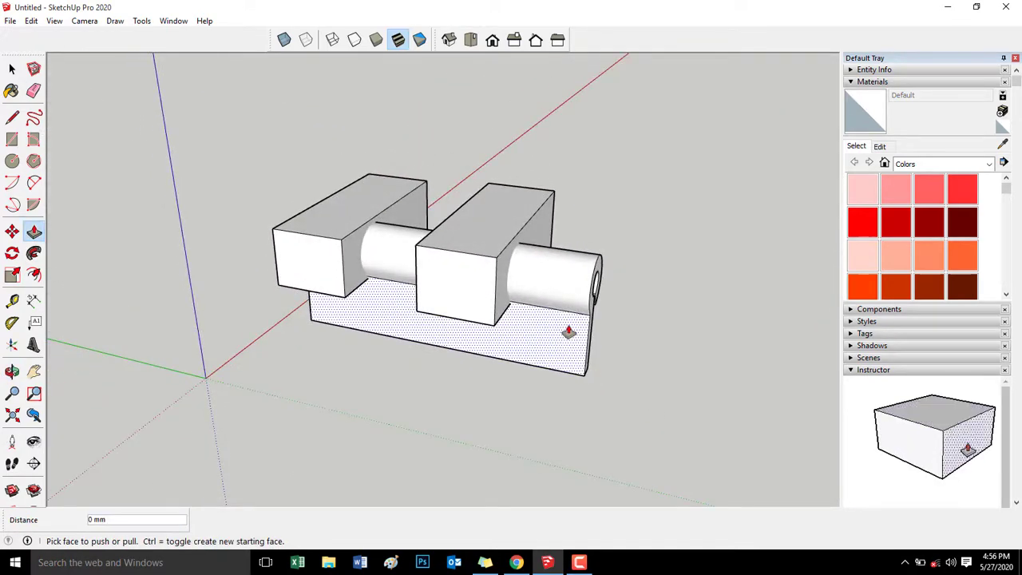
# Step: Group the base leaf together with its barrels
pyautogui.press('s')
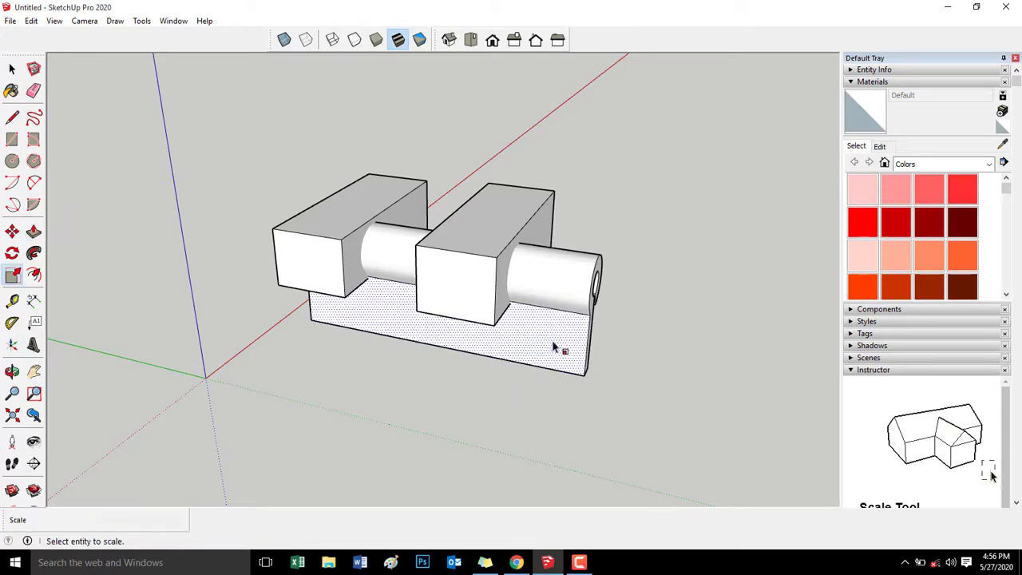
pyautogui.press('space')
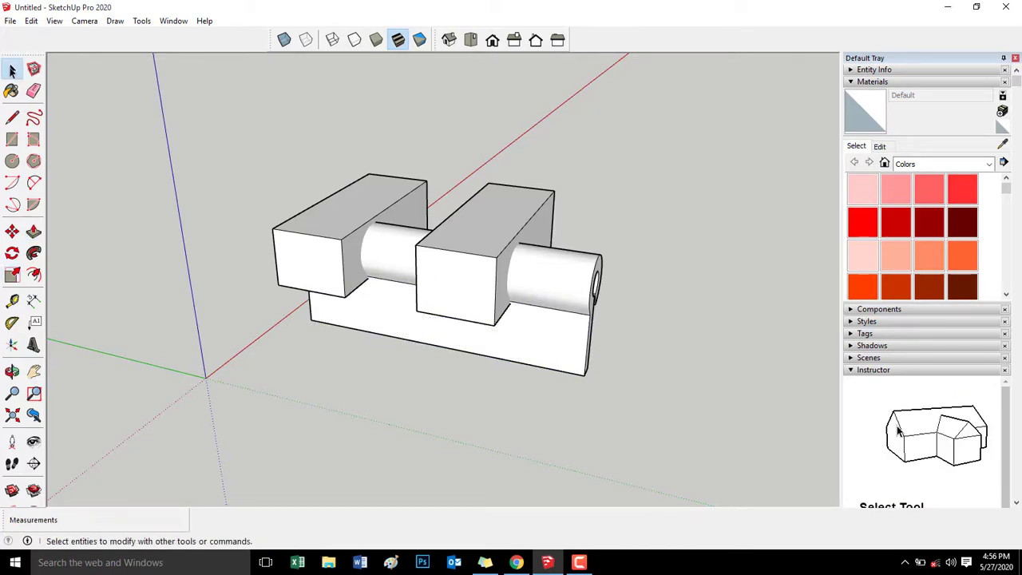
pyautogui.tripleClick(554, 331)
pyautogui.rightClick(553, 332)
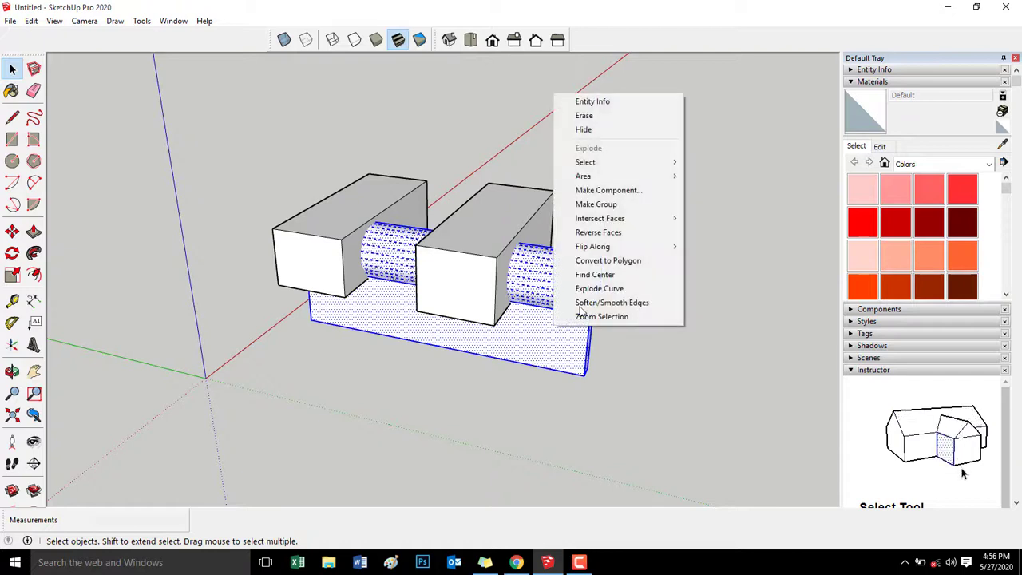
pyautogui.click(604, 206)
# Step: Make the right block and the left block each their own group
pyautogui.click(462, 300)
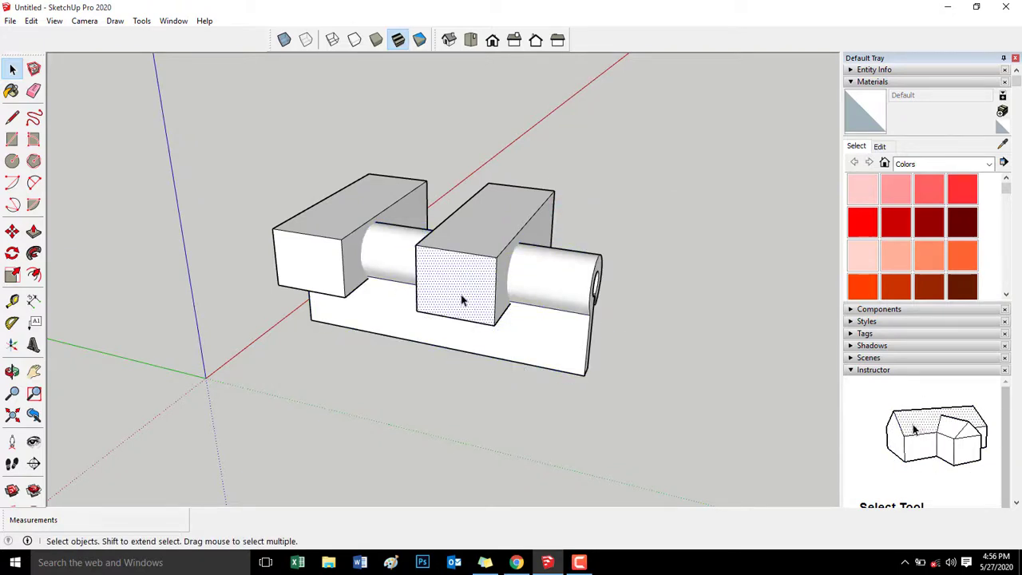
pyautogui.tripleClick(462, 300)
pyautogui.rightClick(463, 299)
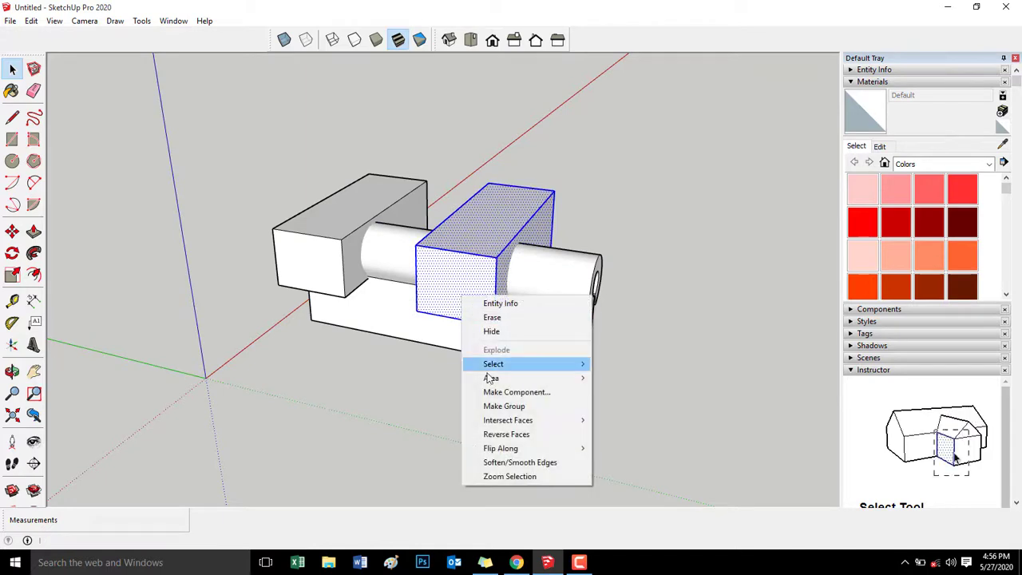
pyautogui.click(497, 407)
pyautogui.tripleClick(310, 269)
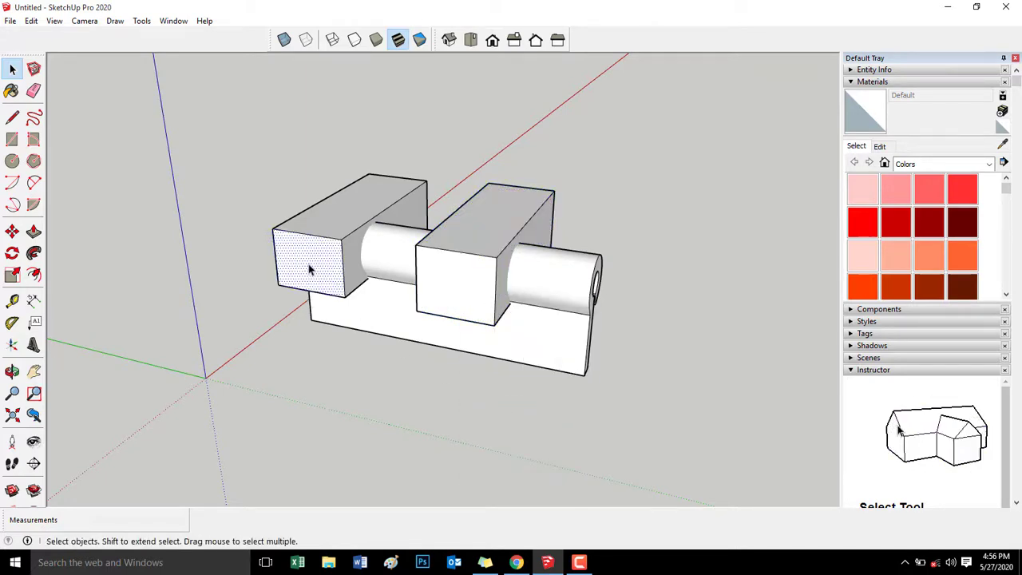
pyautogui.rightClick(310, 269)
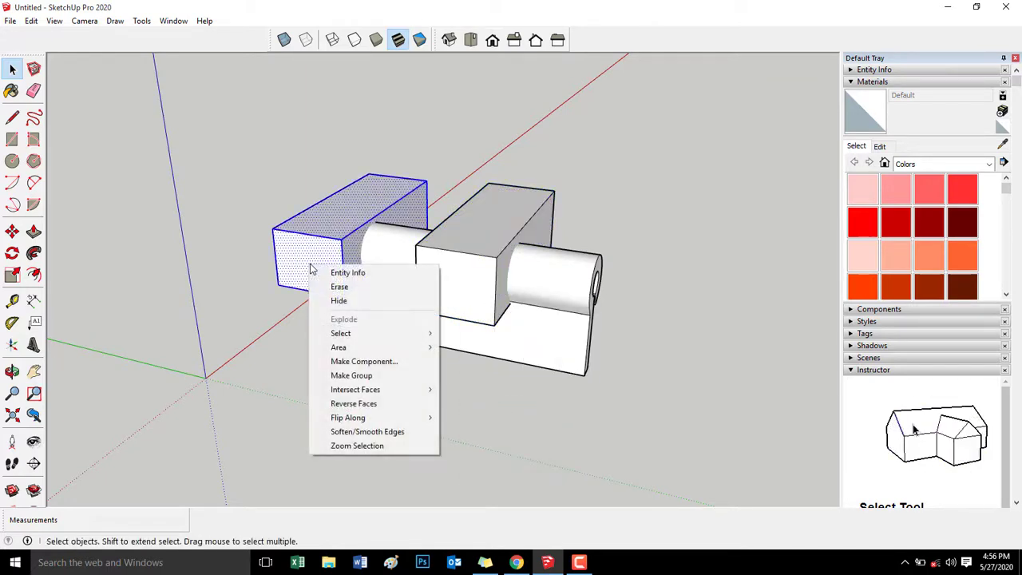
pyautogui.click(351, 376)
pyautogui.moveTo(556, 391); pyautogui.dragTo(644, 433, button='middle')
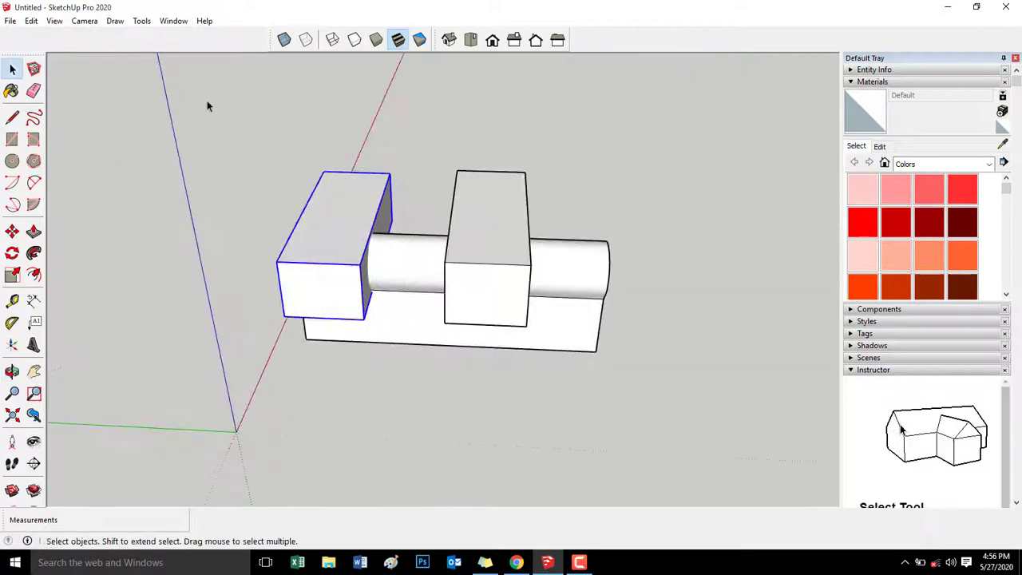
# Step: Subtract the left raised block from the base leaf with Solid Tools > Subtract
pyautogui.click(142, 24)
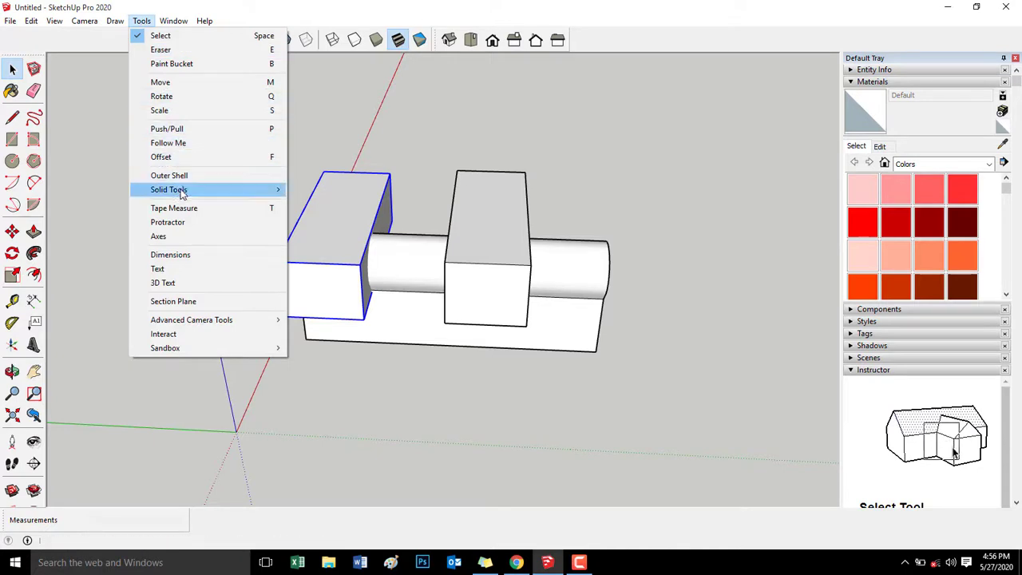
pyautogui.moveTo(223, 196)
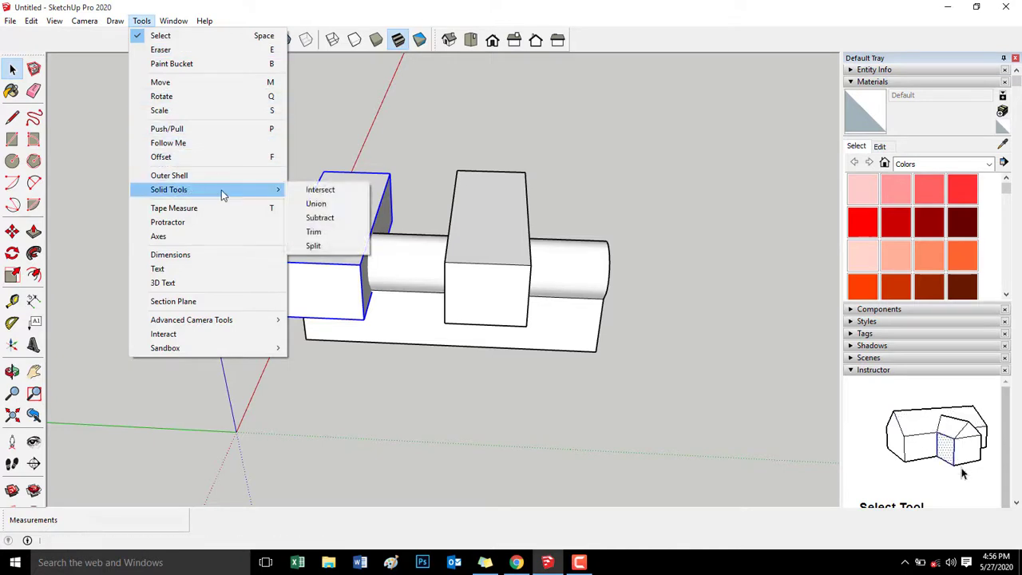
pyautogui.click(313, 218)
pyautogui.click(397, 321)
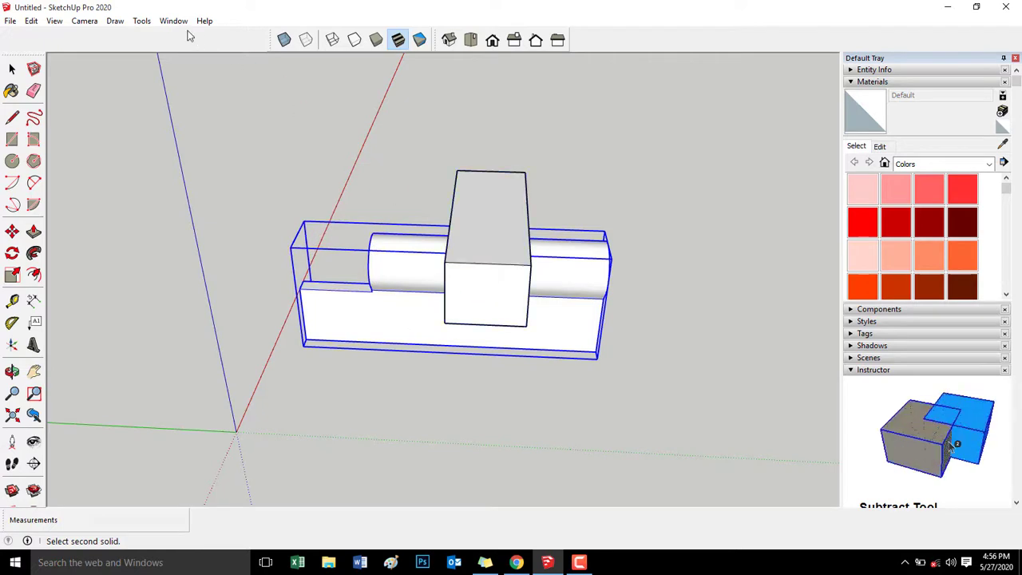
# Step: Subtract the upright box from the hinge leaf to open the matching knuckle gap
pyautogui.click(141, 21)
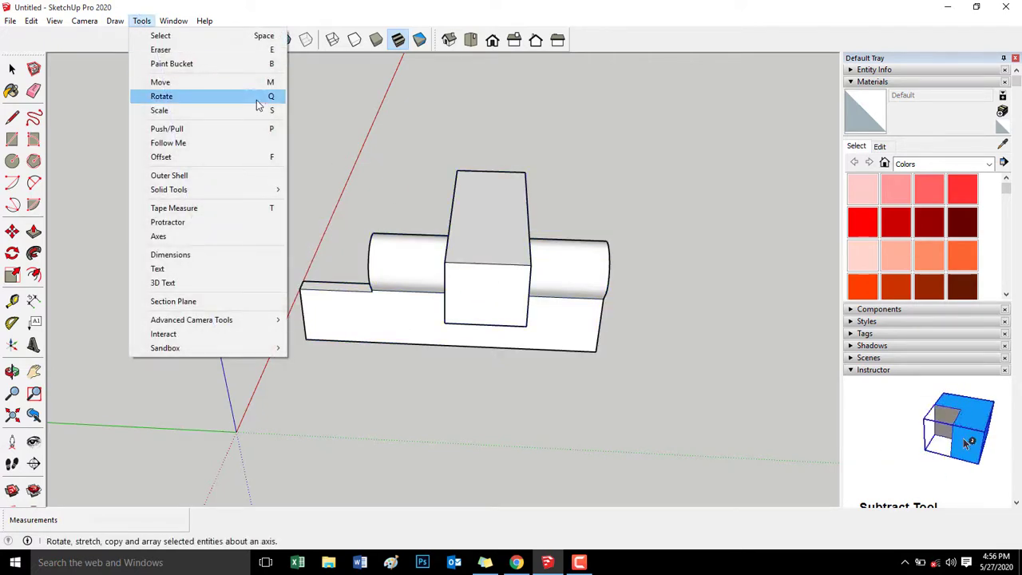
pyautogui.moveTo(199, 190)
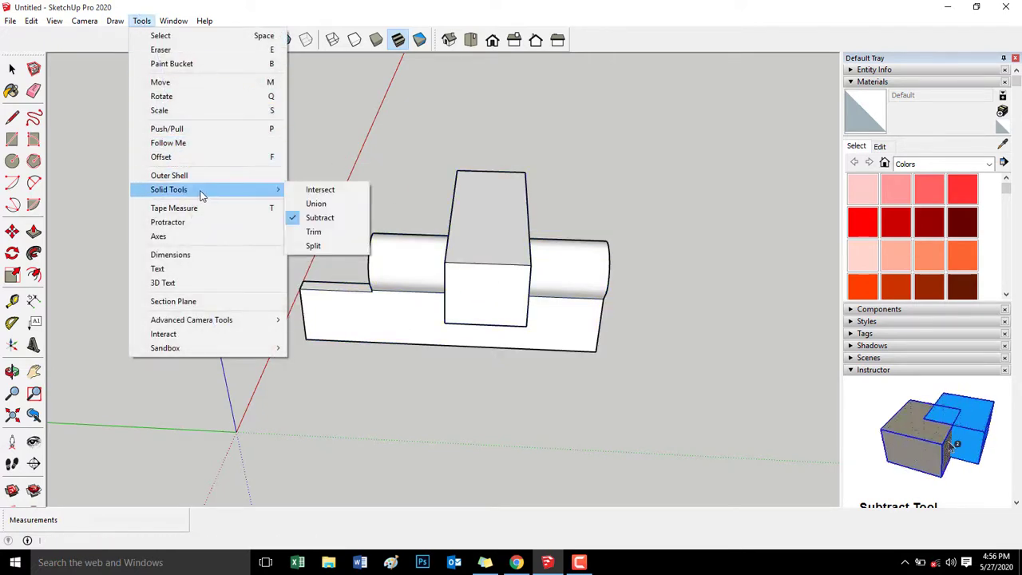
pyautogui.click(320, 218)
pyautogui.click(491, 238)
pyautogui.click(578, 330)
pyautogui.moveTo(666, 317); pyautogui.dragTo(654, 208, button='middle')
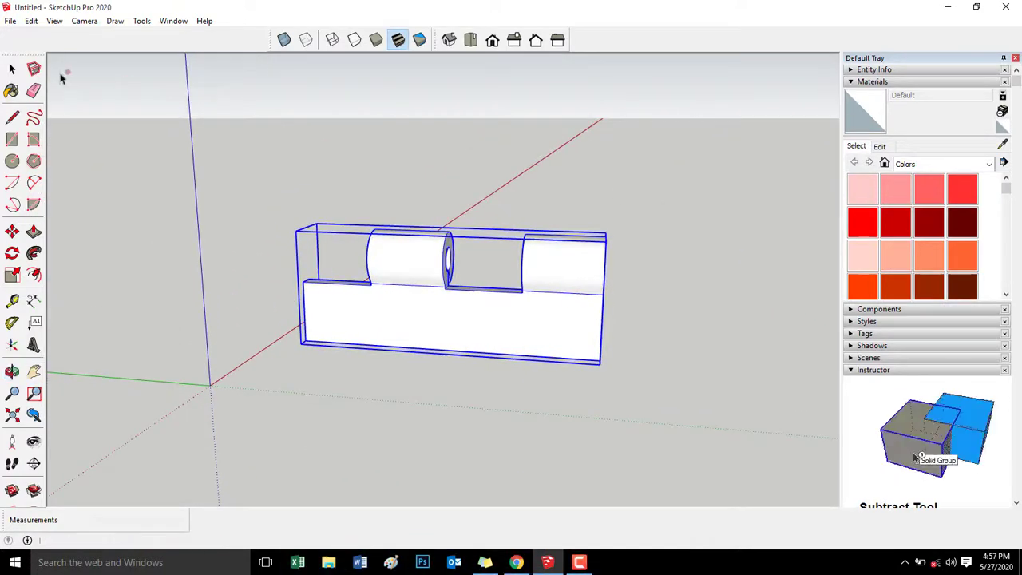
pyautogui.click(12, 69)
pyautogui.click(697, 200)
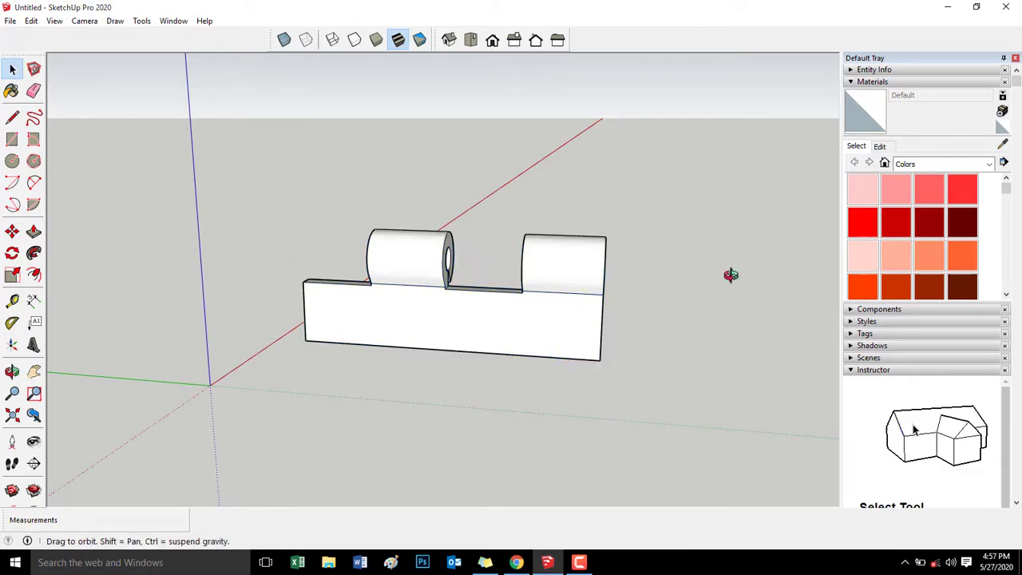
pyautogui.moveTo(730, 275); pyautogui.dragTo(495, 336, button='middle')
pyautogui.scroll(5, 479, 372)
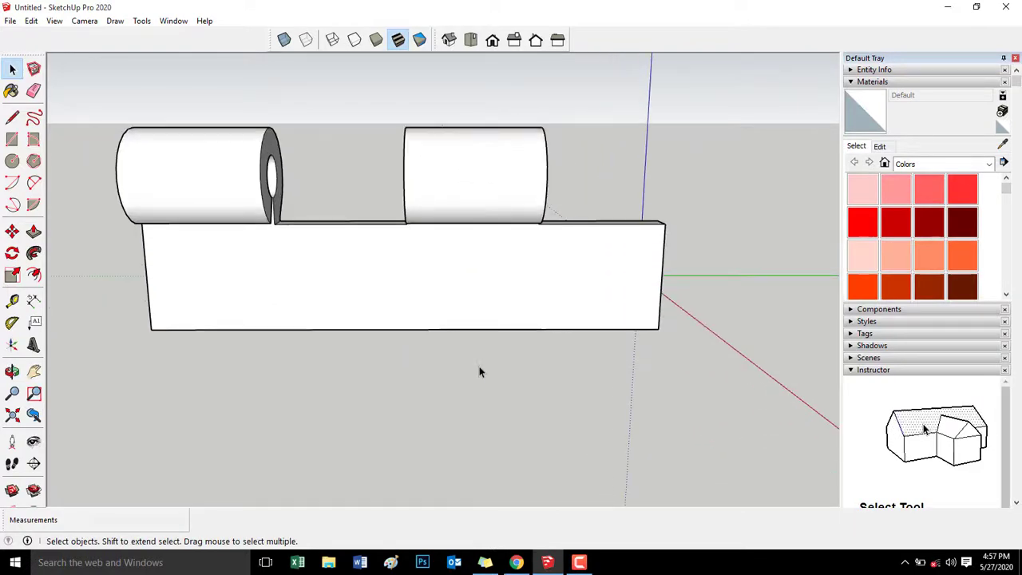
pyautogui.moveTo(107, 245); pyautogui.dragTo(408, 432, button='middle')
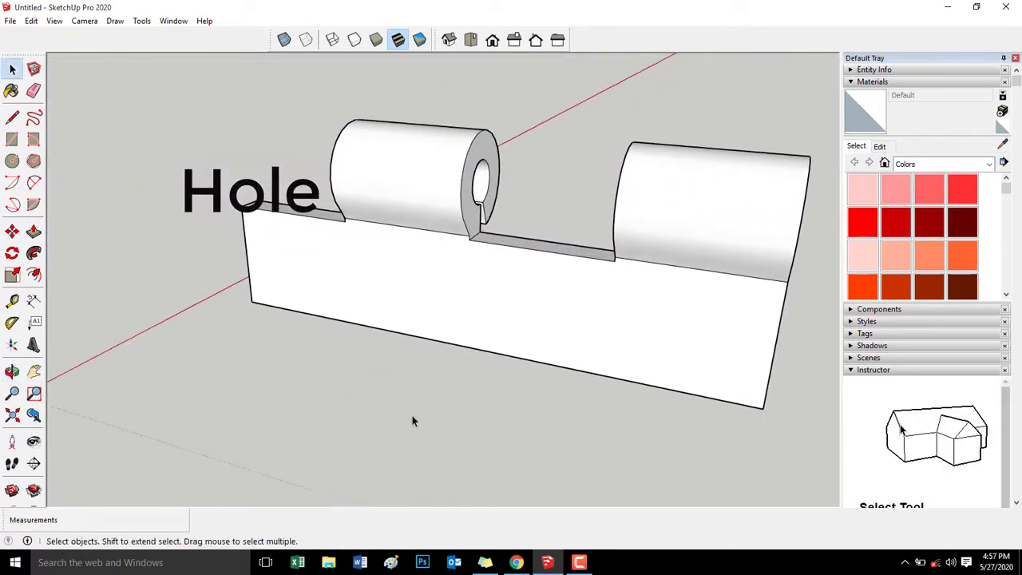
# Step: Draw three vertical edges from the left, hole and right knuckle corners to the leaf's bottom edge
pyautogui.press('l')
pyautogui.click(345, 221)
pyautogui.click(349, 322)
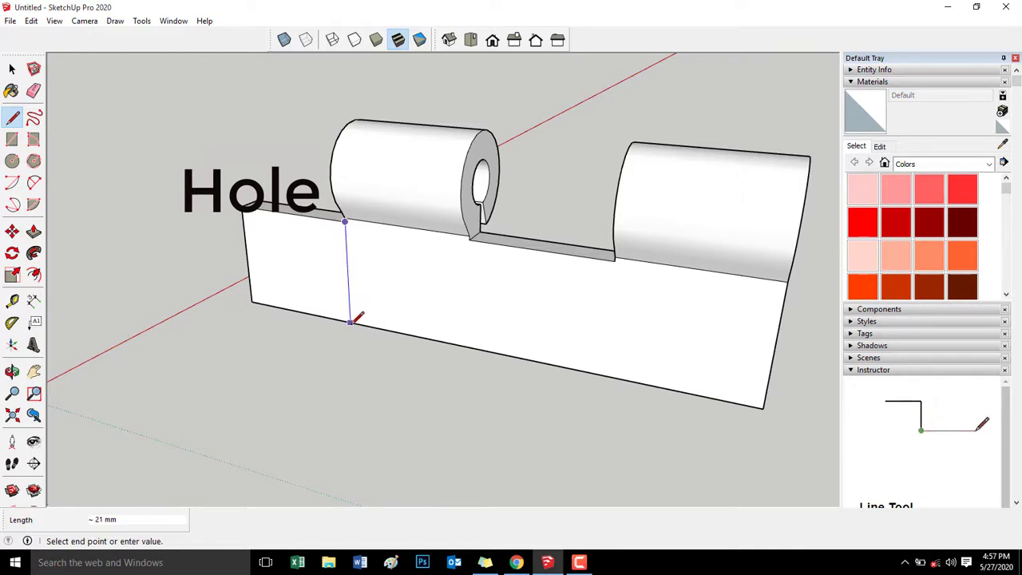
pyautogui.press('Escape')
pyautogui.click(469, 240)
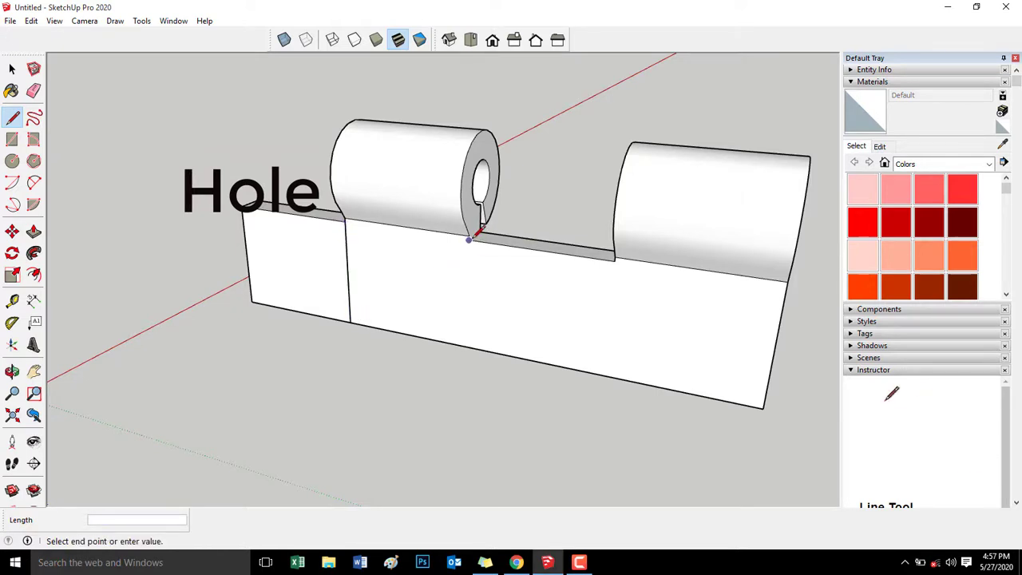
pyautogui.click(469, 346)
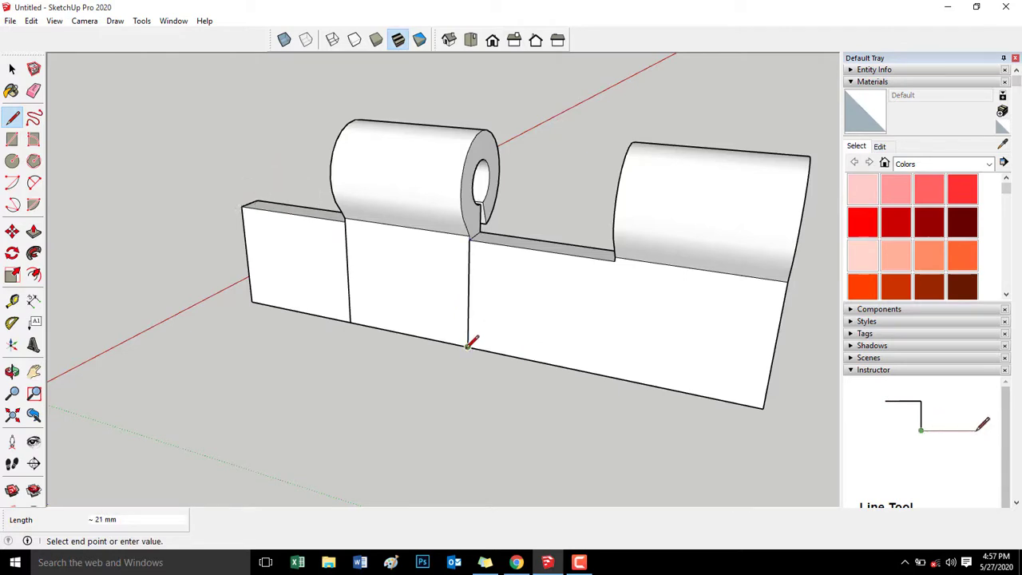
pyautogui.press('Escape')
pyautogui.click(616, 261)
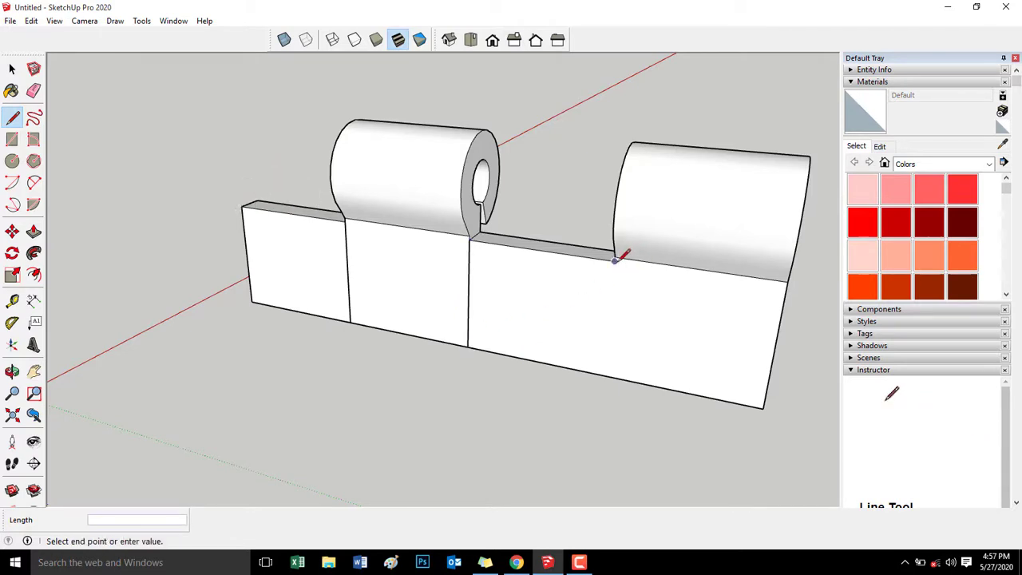
pyautogui.click(605, 374)
pyautogui.moveTo(607, 406); pyautogui.dragTo(718, 324, button='middle')
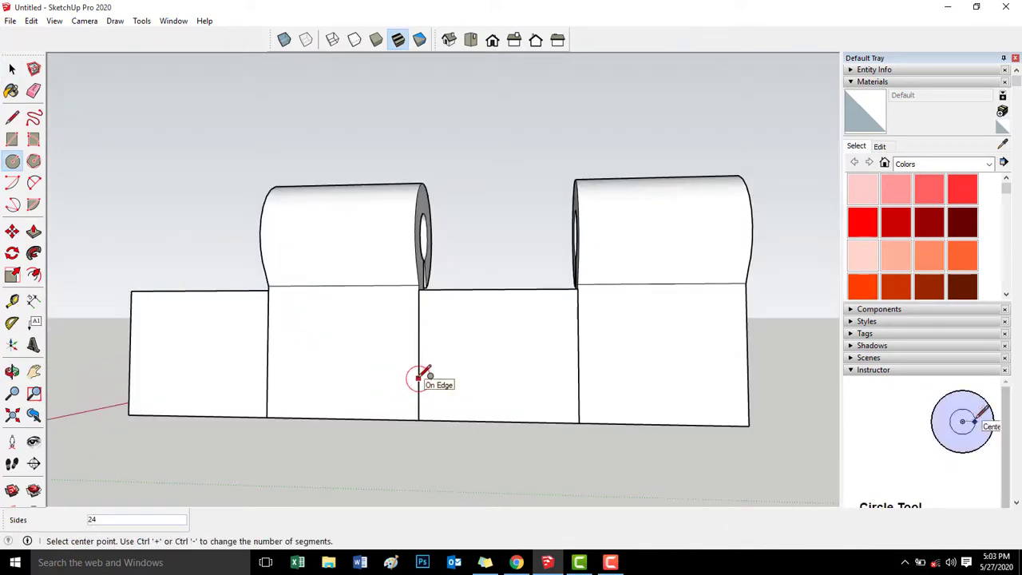
# Step: Draw three 3 mm-radius hole circles centred on the middle, right and left dividing lines
pyautogui.click(418, 378)
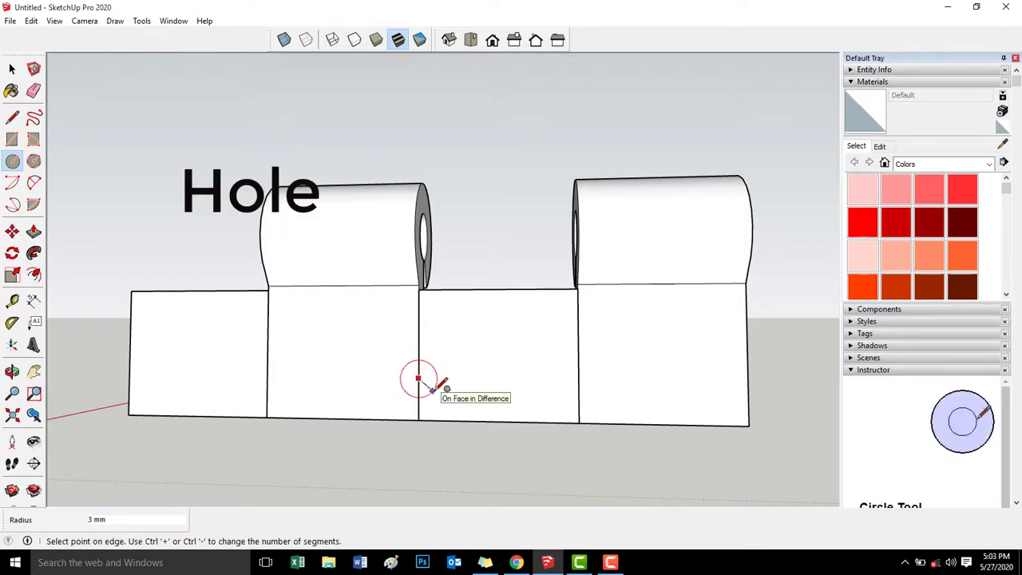
pyautogui.click(435, 387)
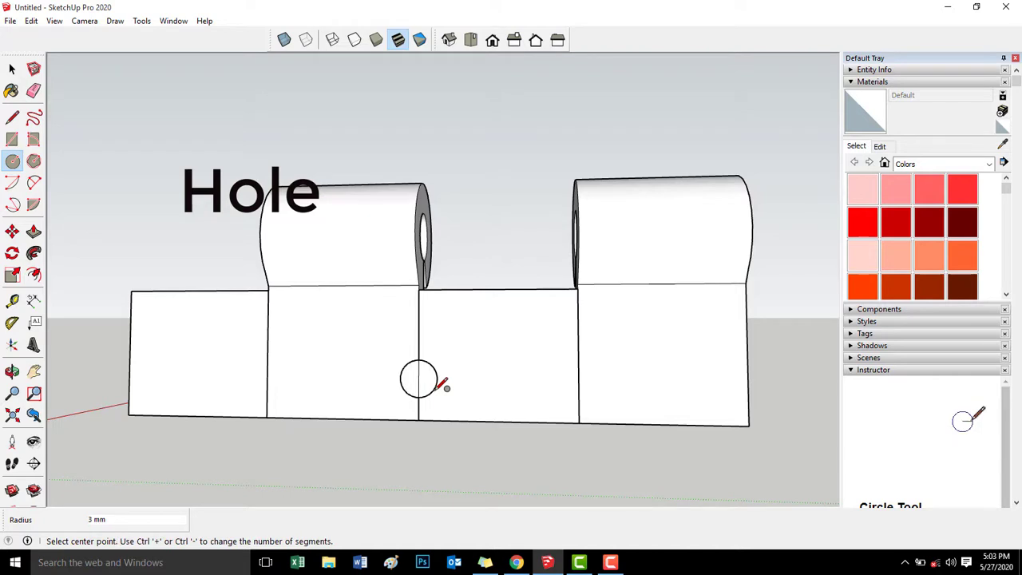
pyautogui.click(577, 328)
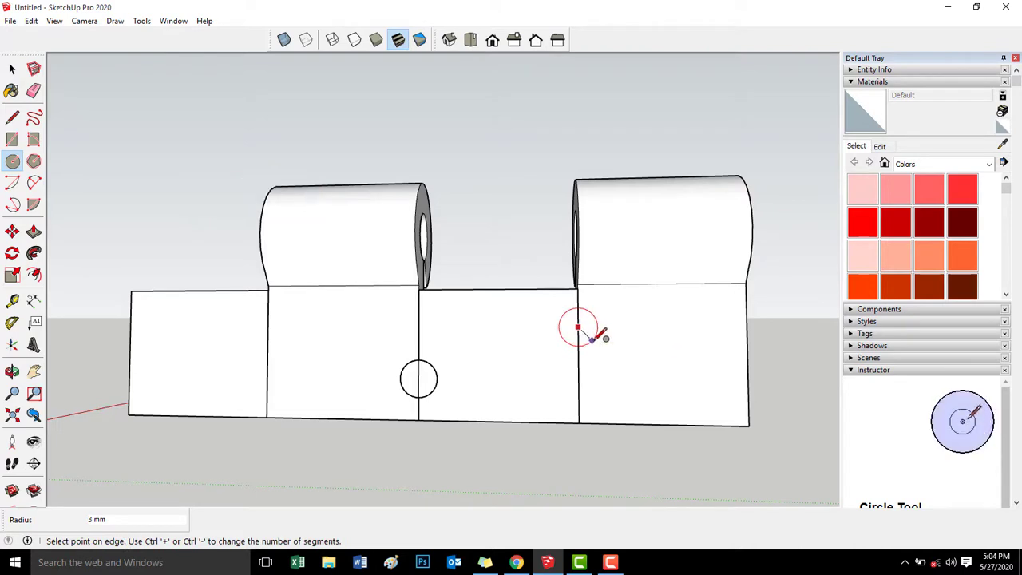
pyautogui.click(592, 339)
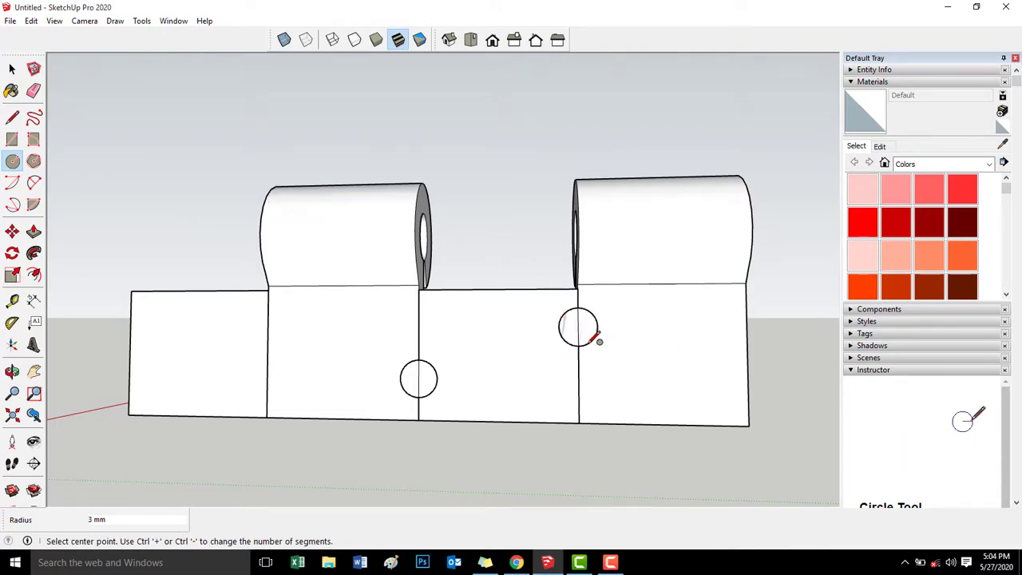
pyautogui.click(269, 325)
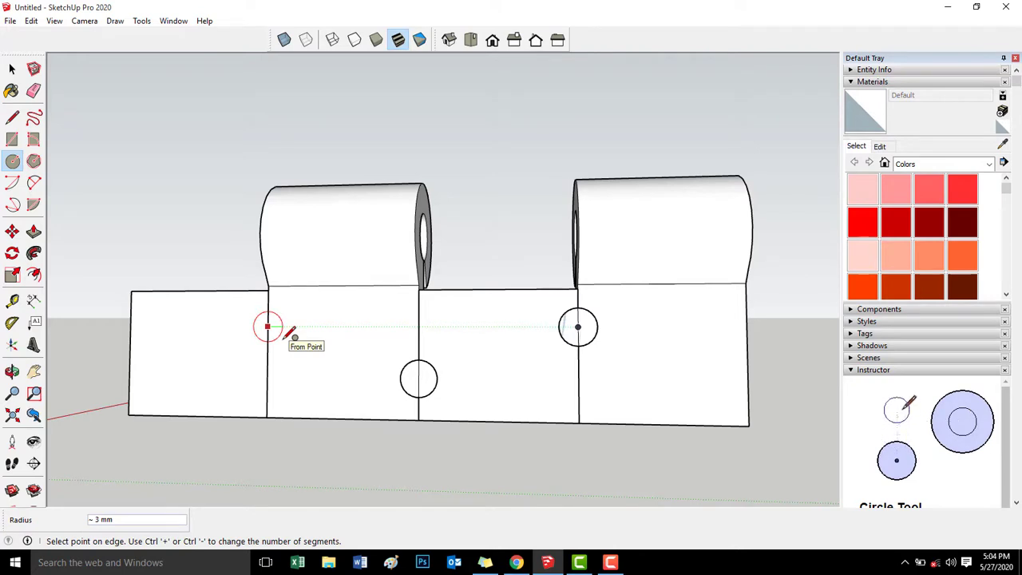
pyautogui.click(283, 327)
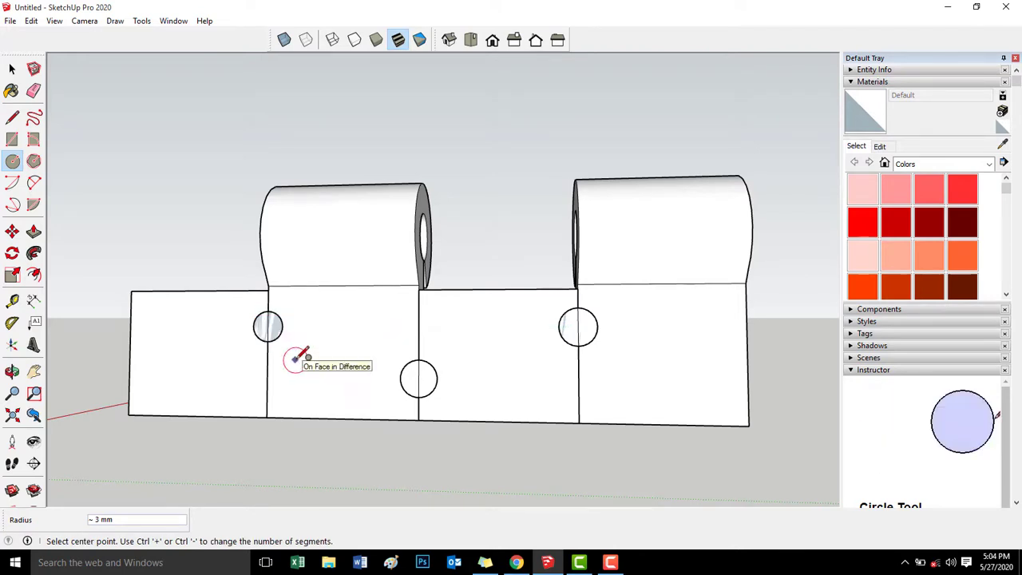
pyautogui.moveTo(296, 354); pyautogui.dragTo(376, 335, button='middle')
pyautogui.press('e')
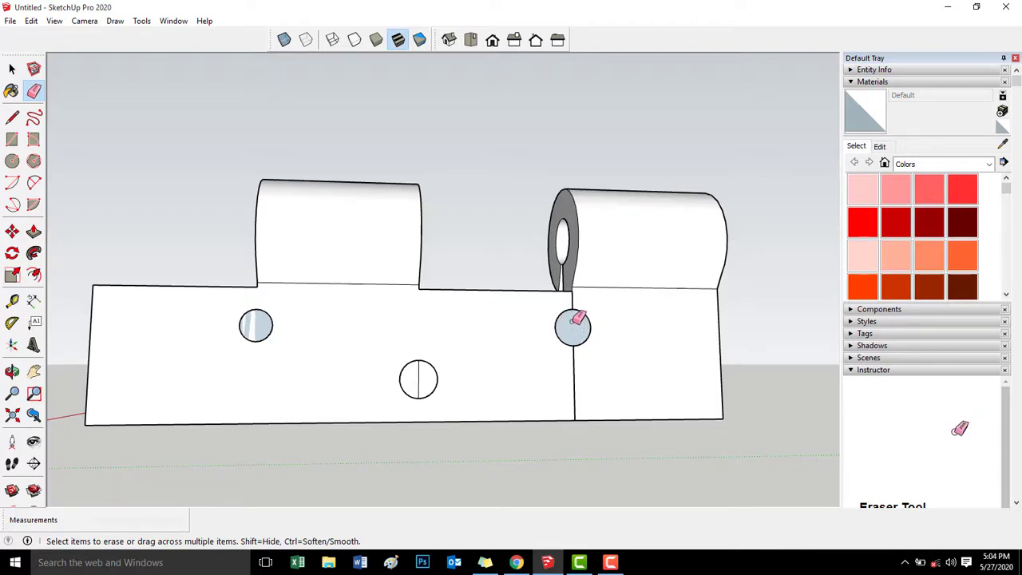
# Step: Erase the leftover dividing edge below the right circle
pyautogui.click(574, 369)
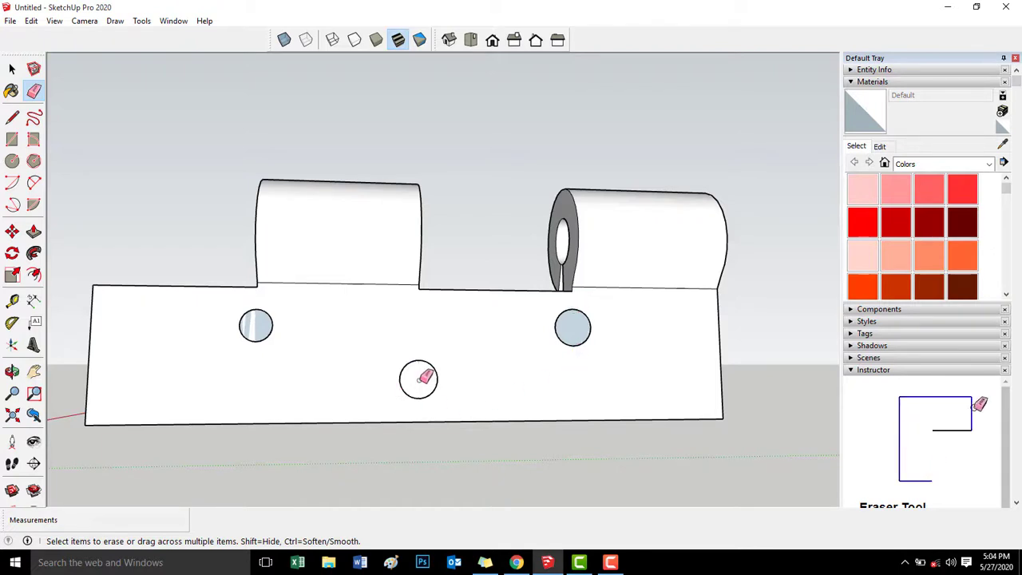
pyautogui.scroll(3, 425, 377)
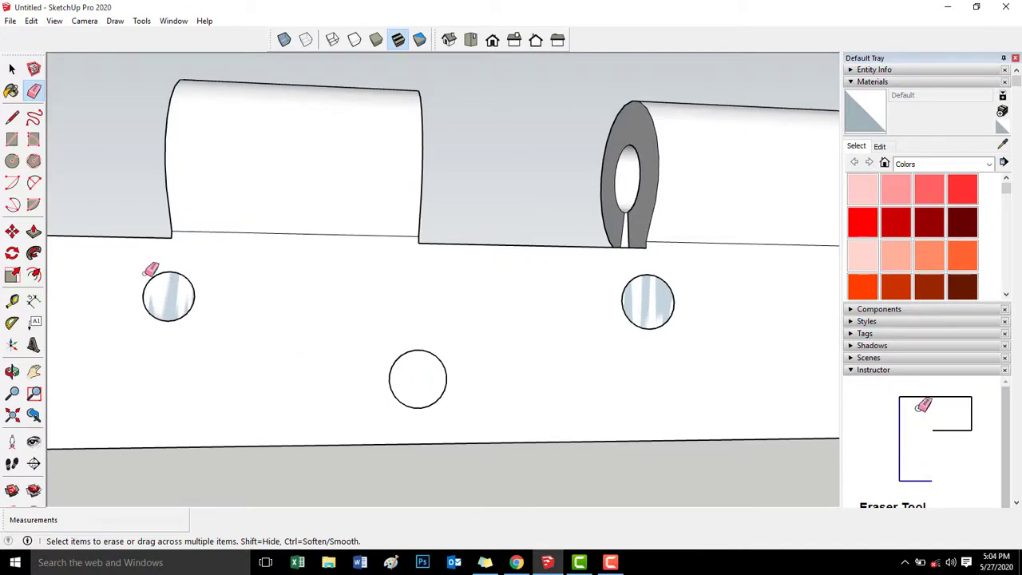
# Step: Offset the left, bottom and right hole circles outward by 2 mm to form rings
pyautogui.click(34, 274)
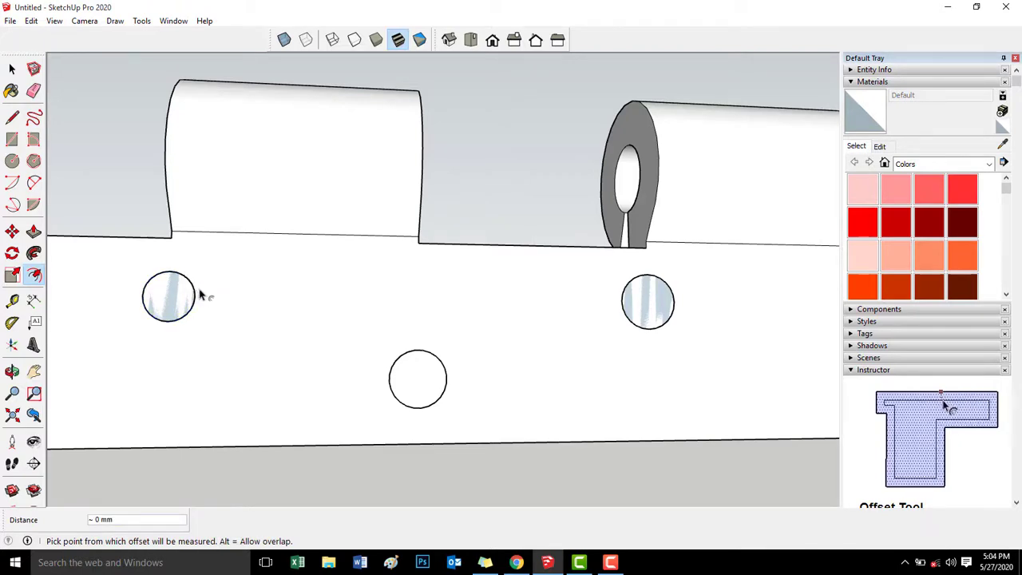
pyautogui.click(195, 293)
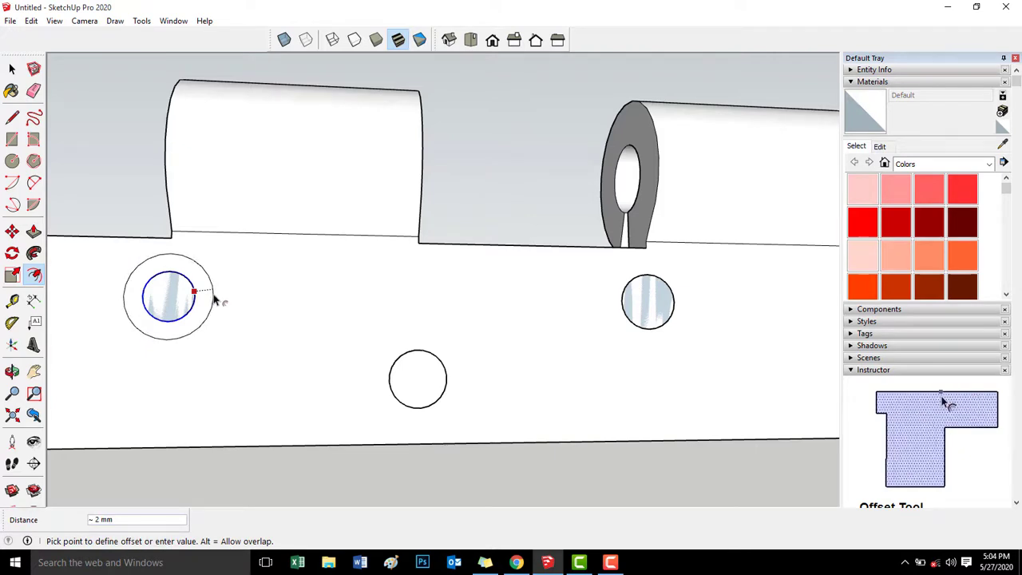
pyautogui.click(216, 299)
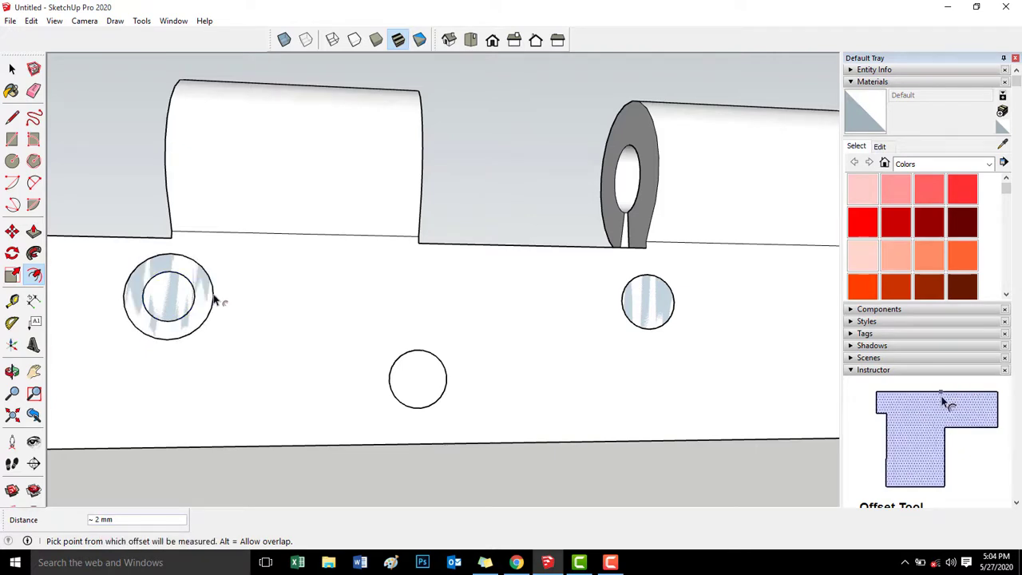
pyautogui.click(433, 356)
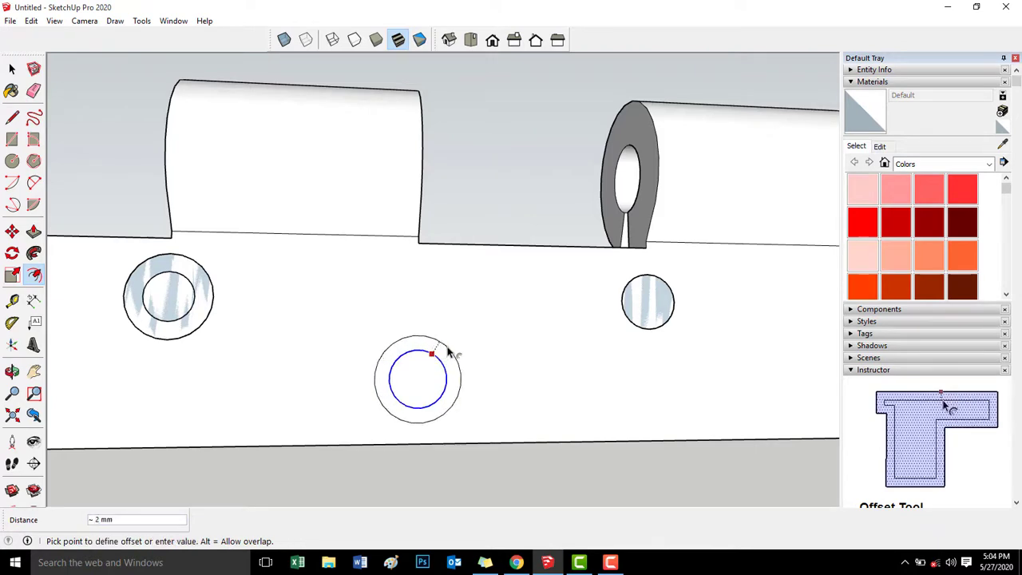
pyautogui.click(452, 350)
pyautogui.click(667, 285)
pyautogui.click(663, 294)
pyautogui.scroll(-1, 483, 365)
pyautogui.scroll(-2, 483, 365)
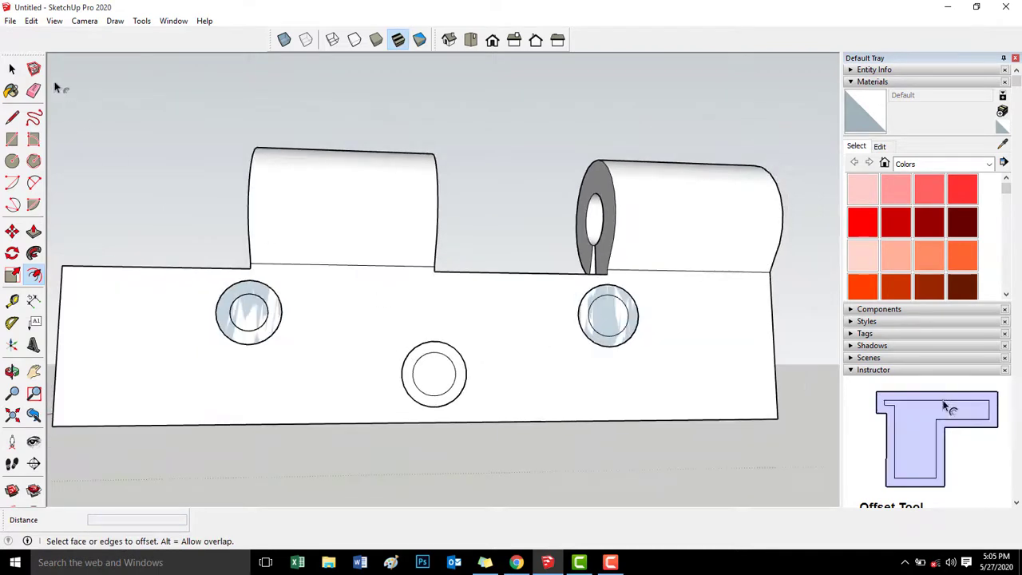
pyautogui.click(12, 70)
# Step: Explode the hinge leaf group into loose geometry
pyautogui.click(531, 388)
pyautogui.rightClick(531, 388)
pyautogui.click(564, 251)
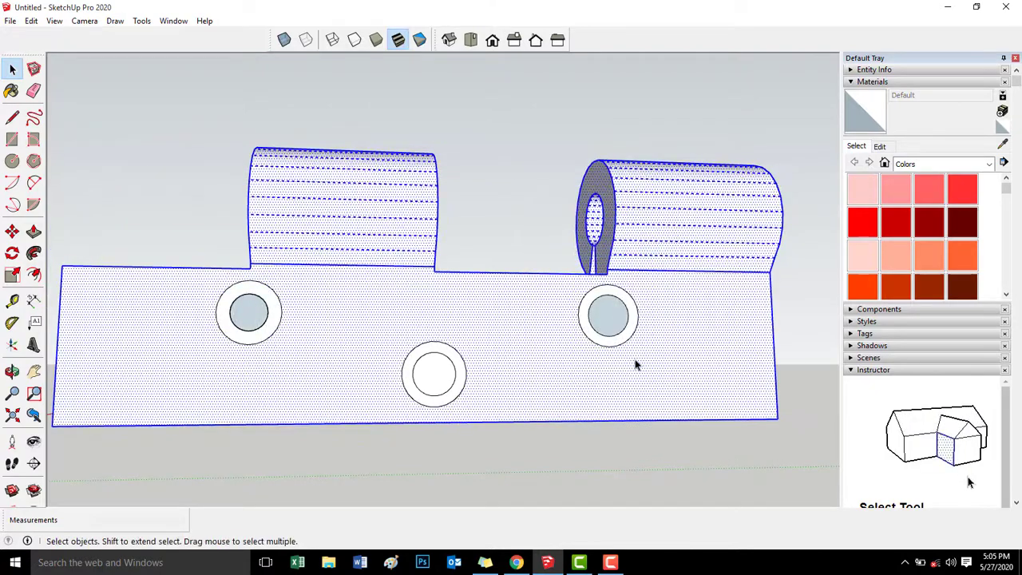
# Step: Push the lower-left and upper hole faces 5 mm into the leaf
pyautogui.moveTo(157, 352); pyautogui.dragTo(414, 461, button='middle')
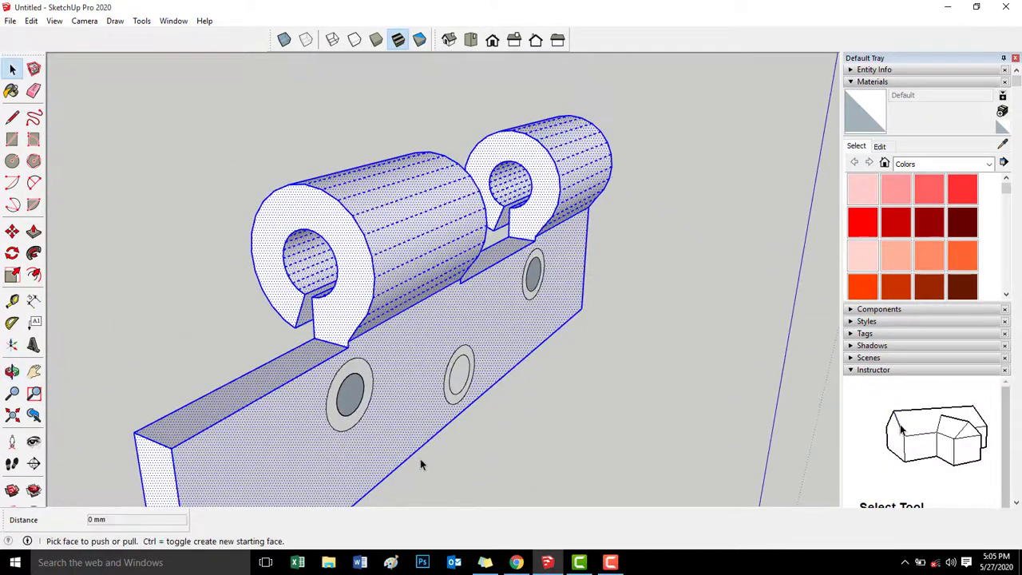
pyautogui.press('p')
pyautogui.click(354, 391)
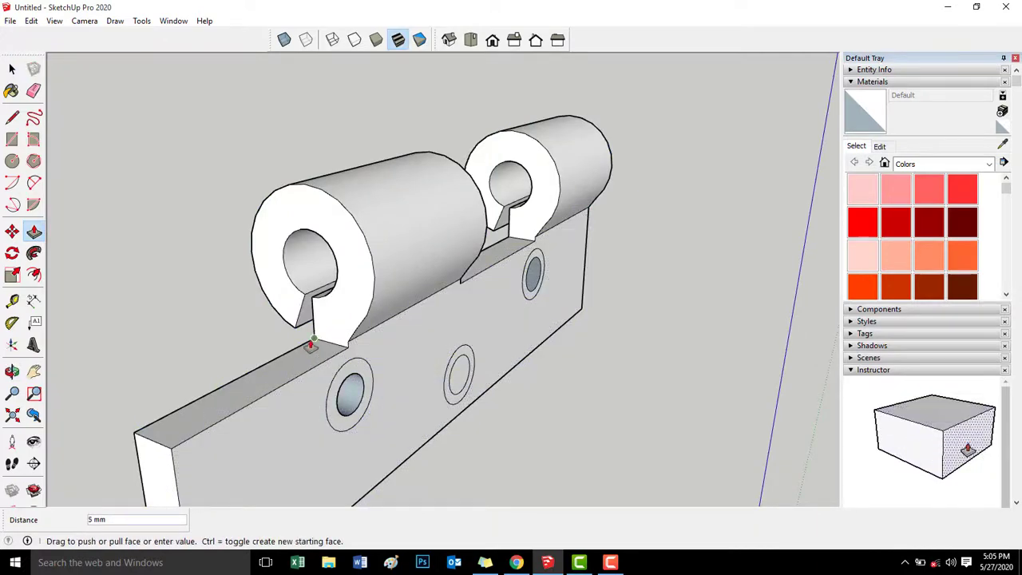
pyautogui.click(311, 343)
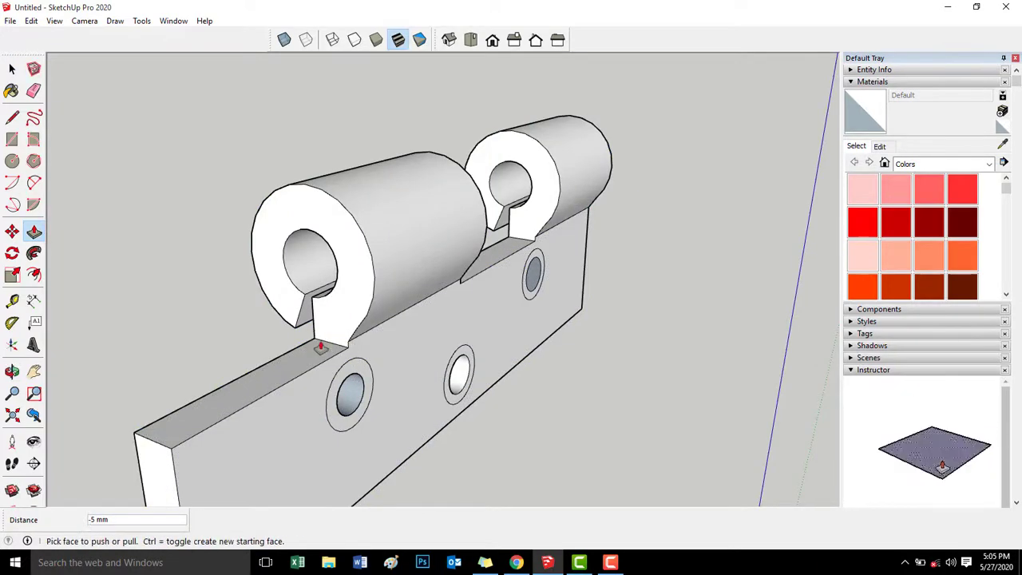
pyautogui.click(533, 276)
pyautogui.click(511, 238)
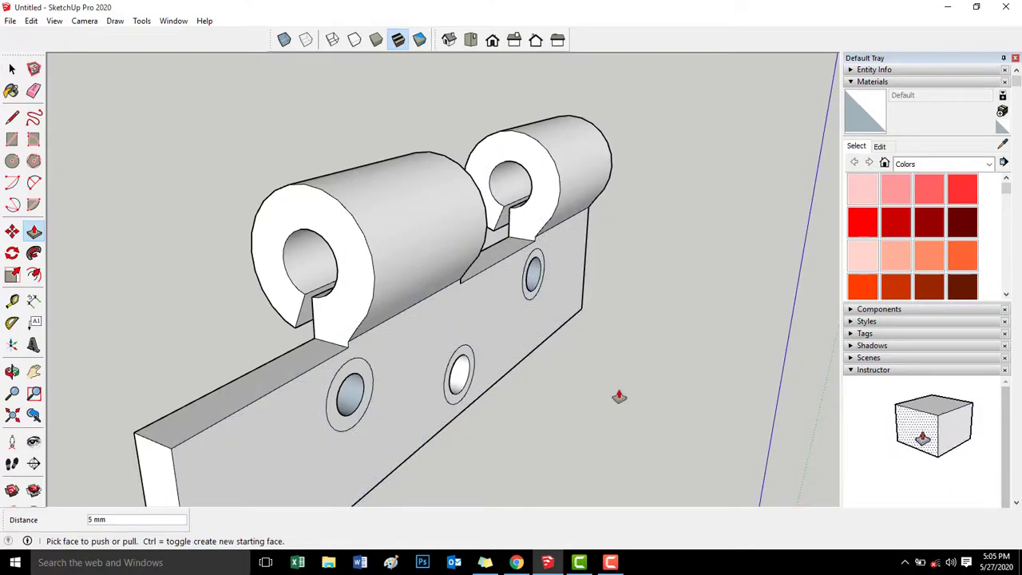
pyautogui.moveTo(611, 382); pyautogui.dragTo(264, 290, button='middle')
pyautogui.click(12, 70)
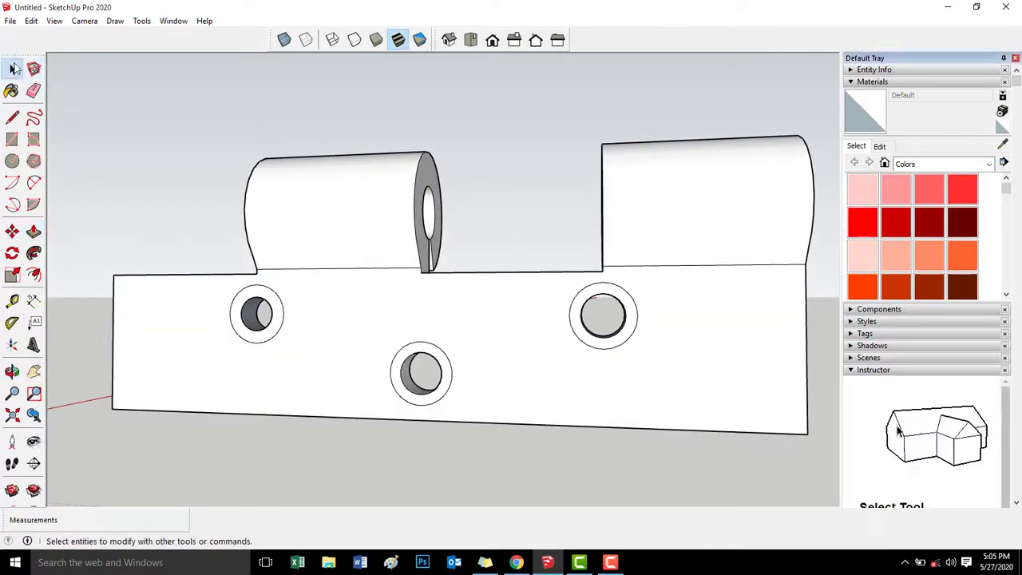
pyautogui.moveTo(245, 313); pyautogui.dragTo(242, 314, button='middle')
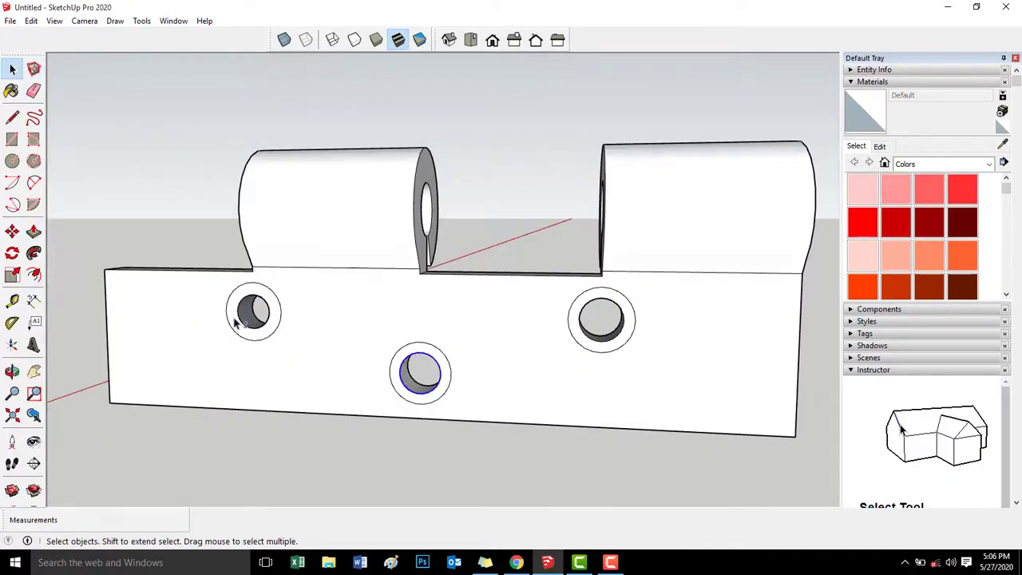
pyautogui.keyDown('shift'); pyautogui.click(242, 318); pyautogui.keyUp('shift')
pyautogui.scroll(3, 239, 318)
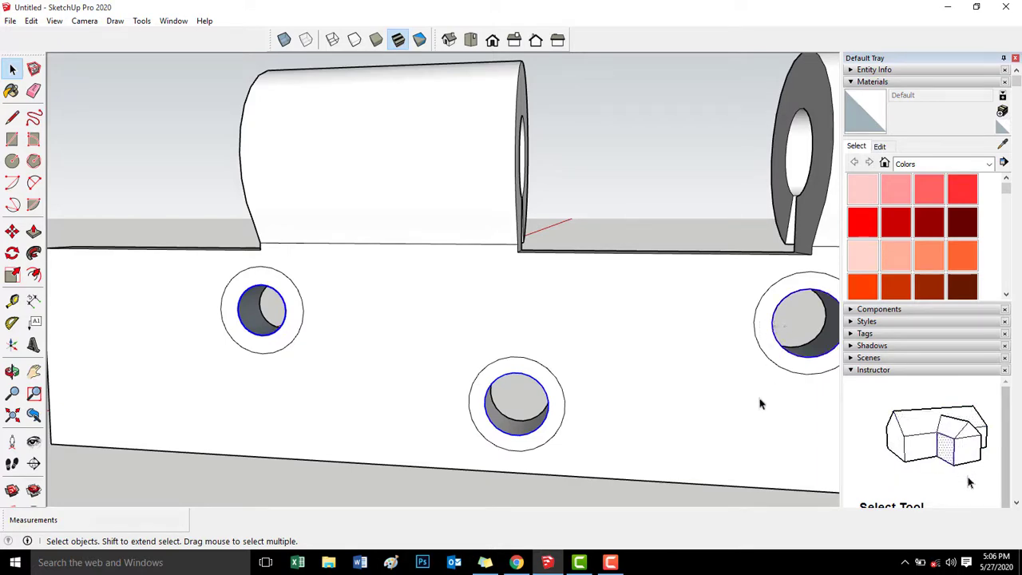
pyautogui.moveTo(760, 404); pyautogui.dragTo(588, 406, button='middle')
pyautogui.scroll(-6, 588, 406)
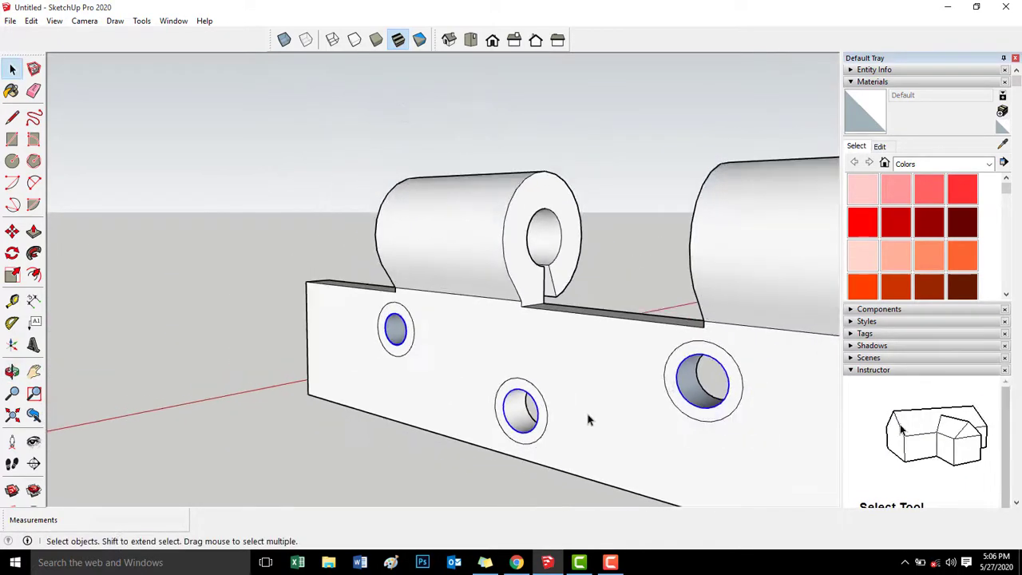
pyautogui.moveTo(657, 449); pyautogui.dragTo(793, 482, button='middle')
pyautogui.press('m')
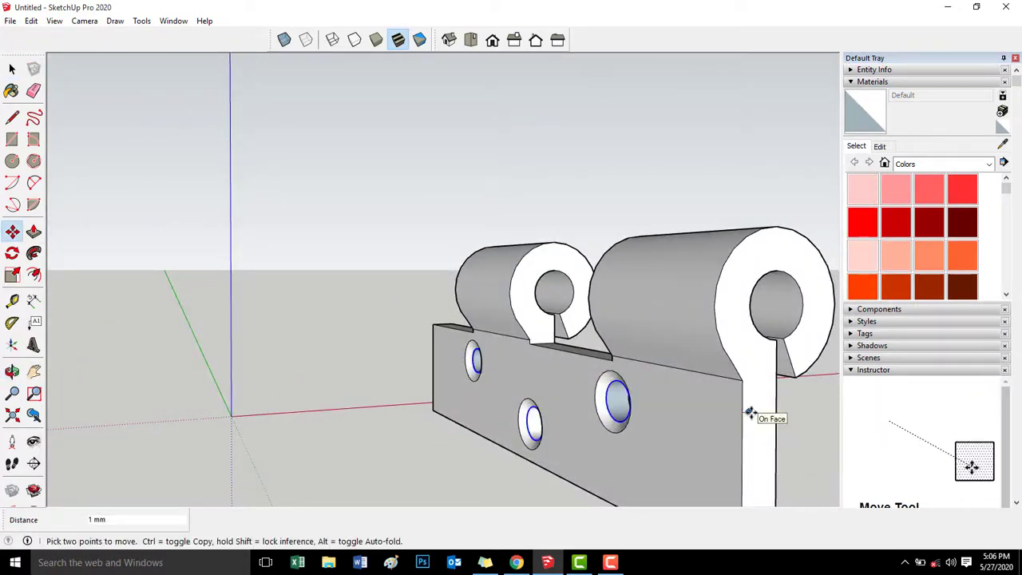
pyautogui.scroll(-5, 725, 433)
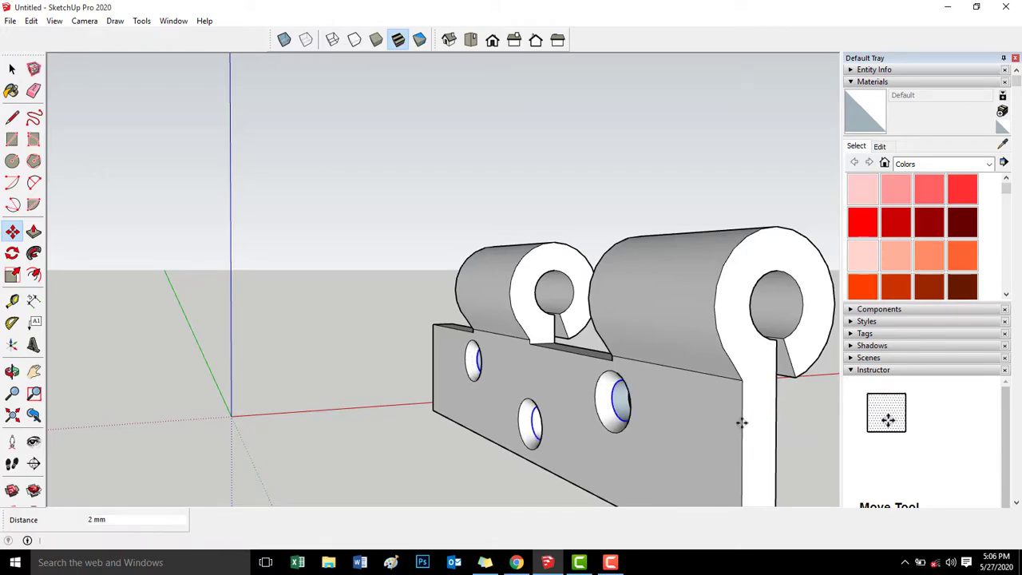
pyautogui.moveTo(703, 450); pyautogui.dragTo(778, 411, button='middle')
pyautogui.scroll(6, 674, 456)
pyautogui.scroll(-6, 677, 454)
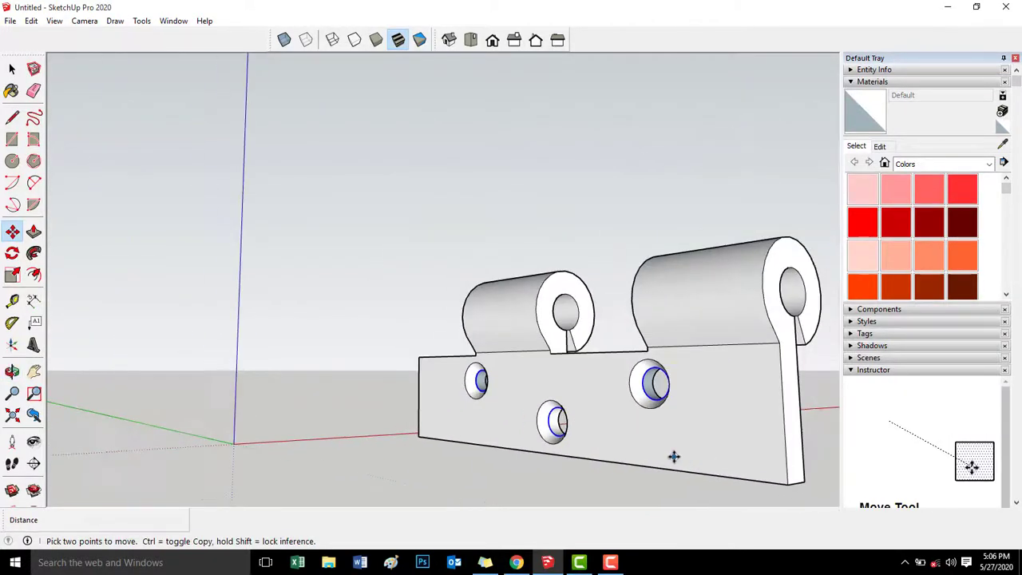
pyautogui.moveTo(723, 440); pyautogui.dragTo(226, 474, button='middle')
pyautogui.scroll(-4, 400, 461)
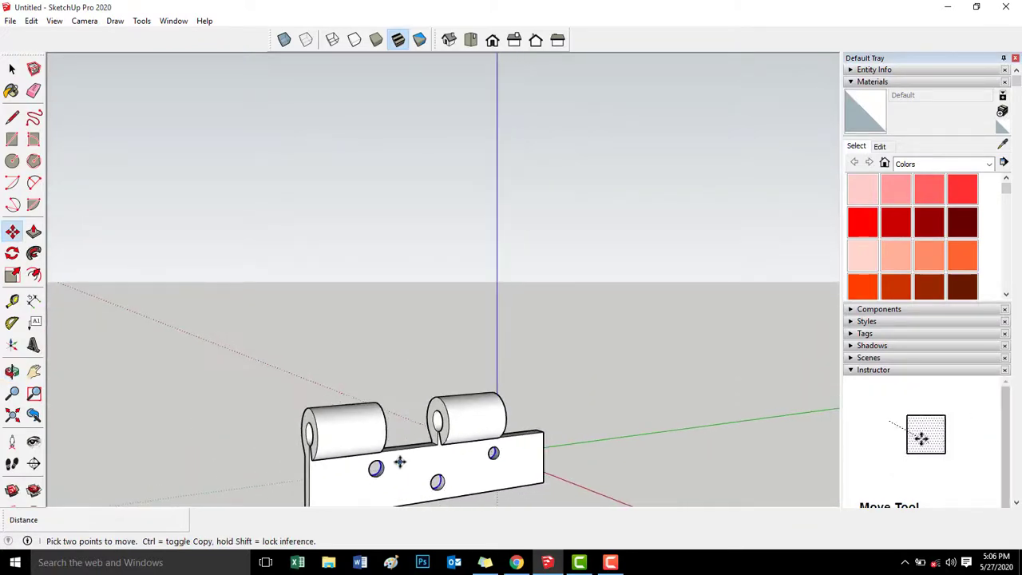
pyautogui.moveTo(442, 472); pyautogui.dragTo(506, 408, button='middle')
pyautogui.scroll(2, 480, 459)
pyautogui.scroll(4, 498, 376)
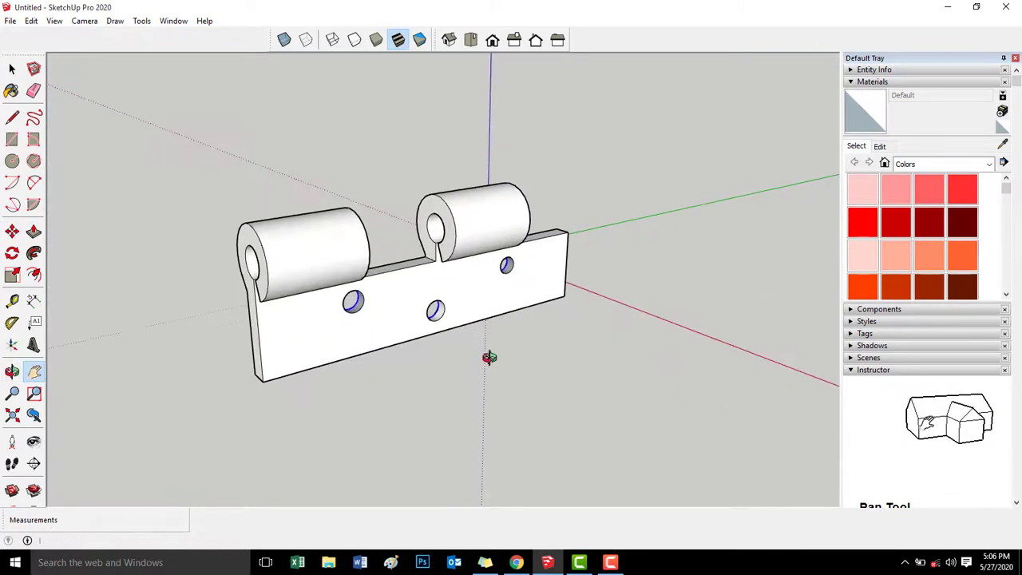
pyautogui.moveTo(488, 358); pyautogui.dragTo(467, 361, button='middle')
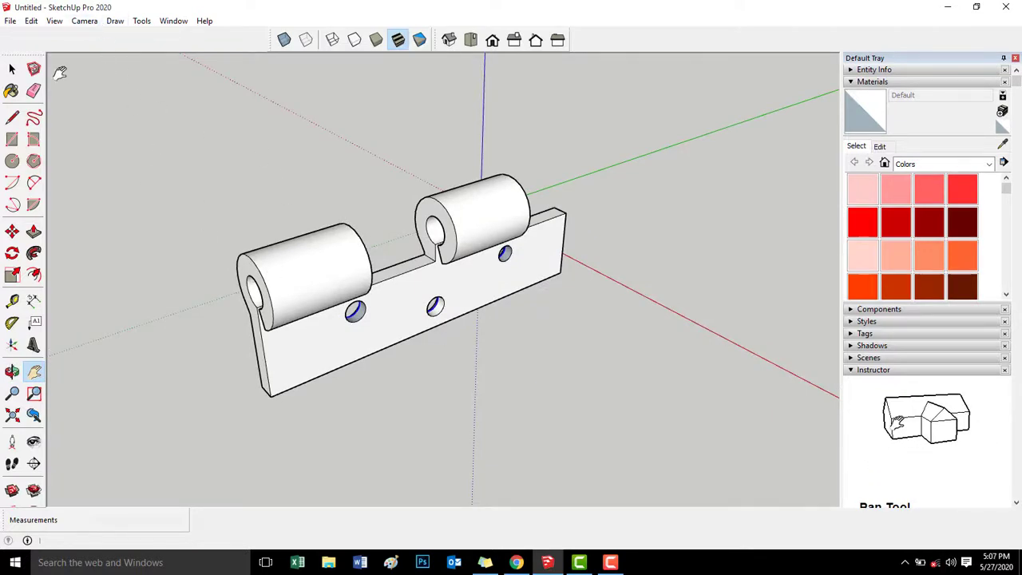
# Step: Select all connected plate, knuckle and screw-hole geometry and make it one group
pyautogui.click(12, 70)
pyautogui.click(315, 357)
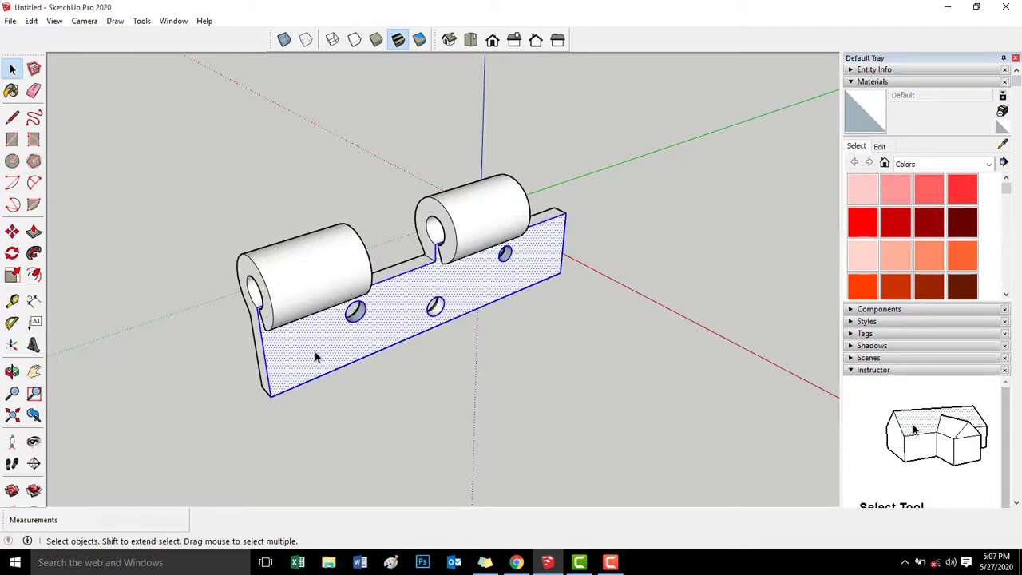
pyautogui.tripleClick(315, 357)
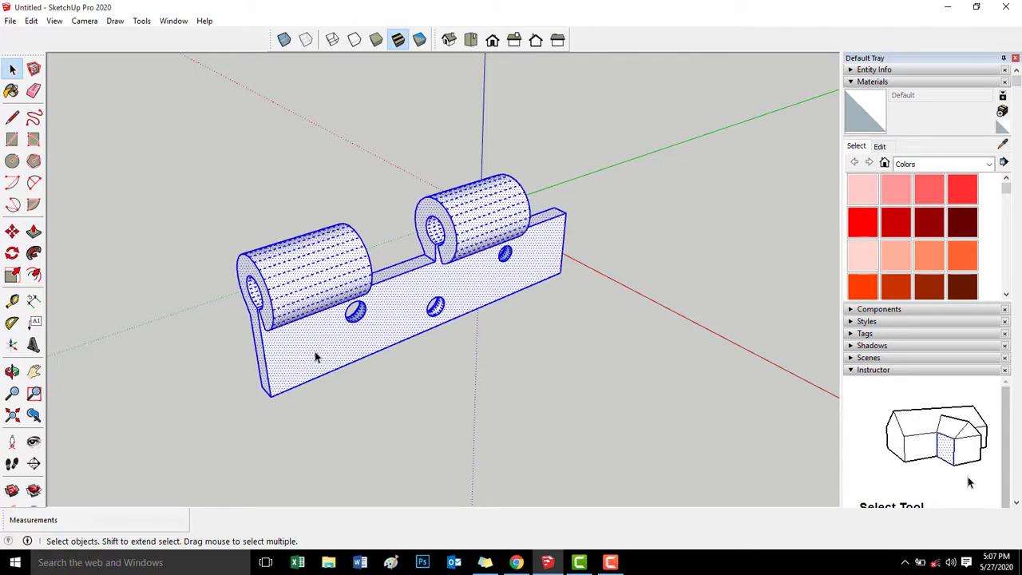
pyautogui.rightClick(314, 351)
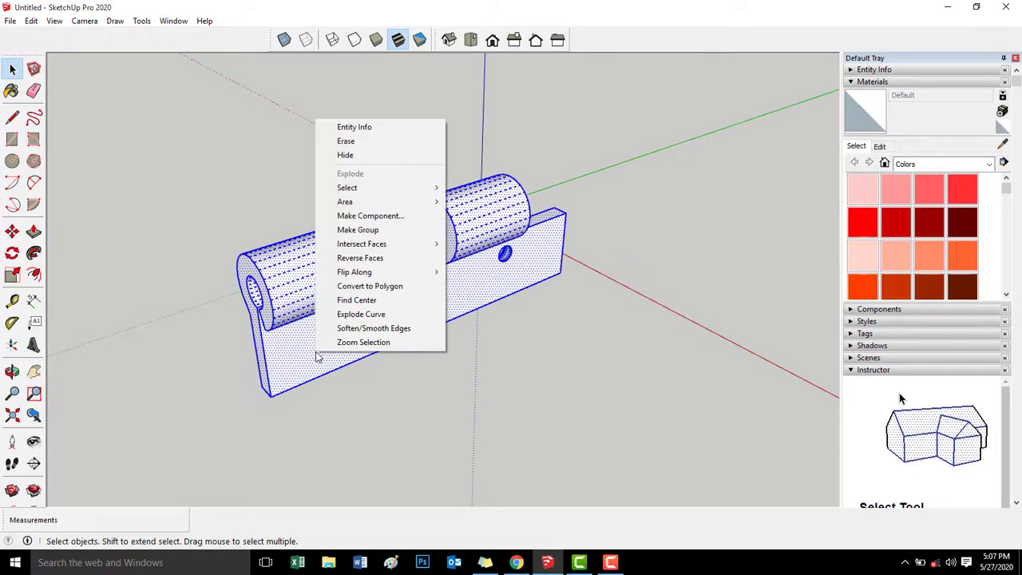
pyautogui.click(364, 230)
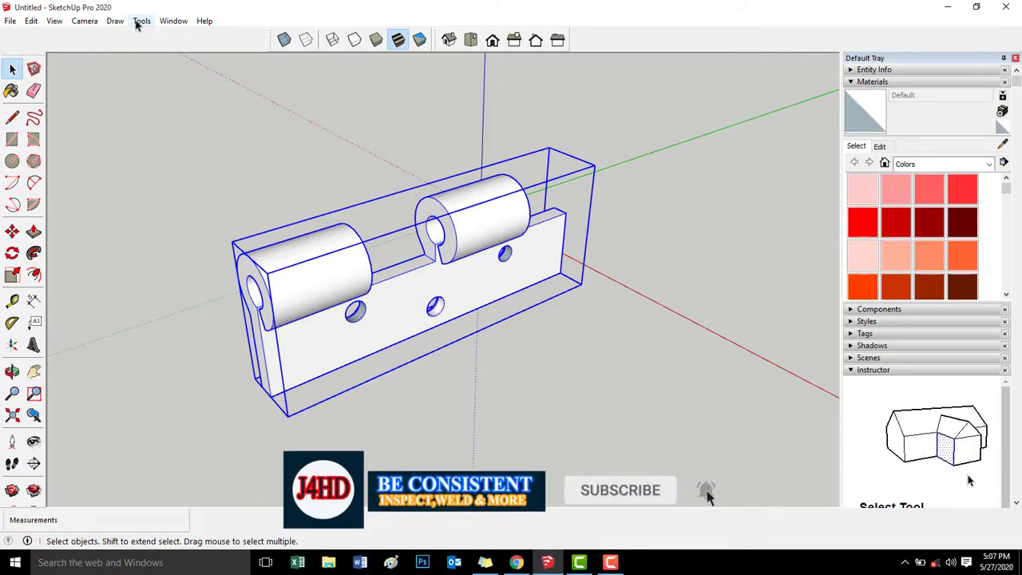
# Step: Rotate a copy of the hinge leaf 180° about the knuckle axis so the knuckles interlock
pyautogui.click(140, 21)
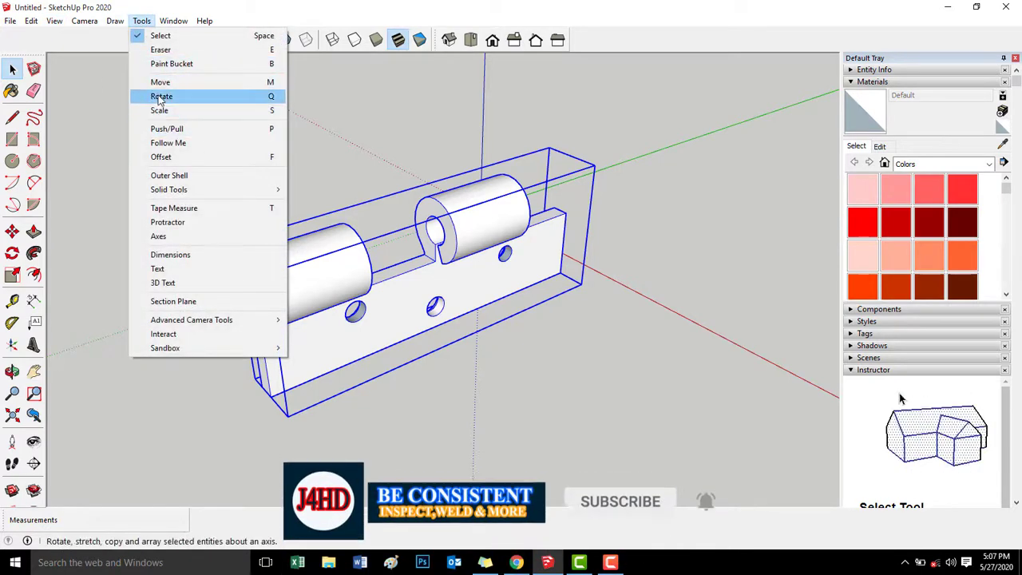
pyautogui.click(396, 438)
pyautogui.click(396, 437)
pyautogui.press('q')
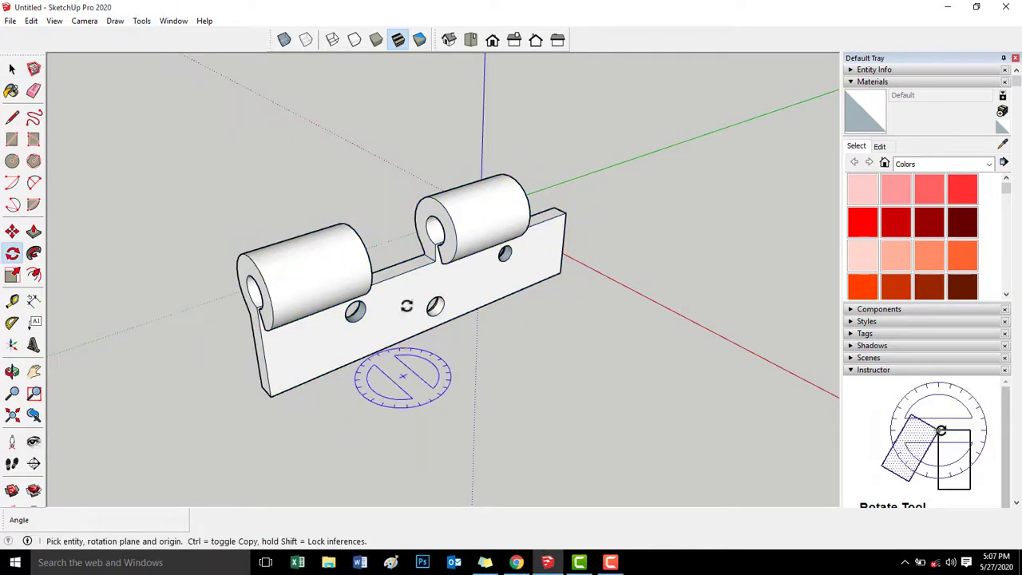
pyautogui.click(435, 262)
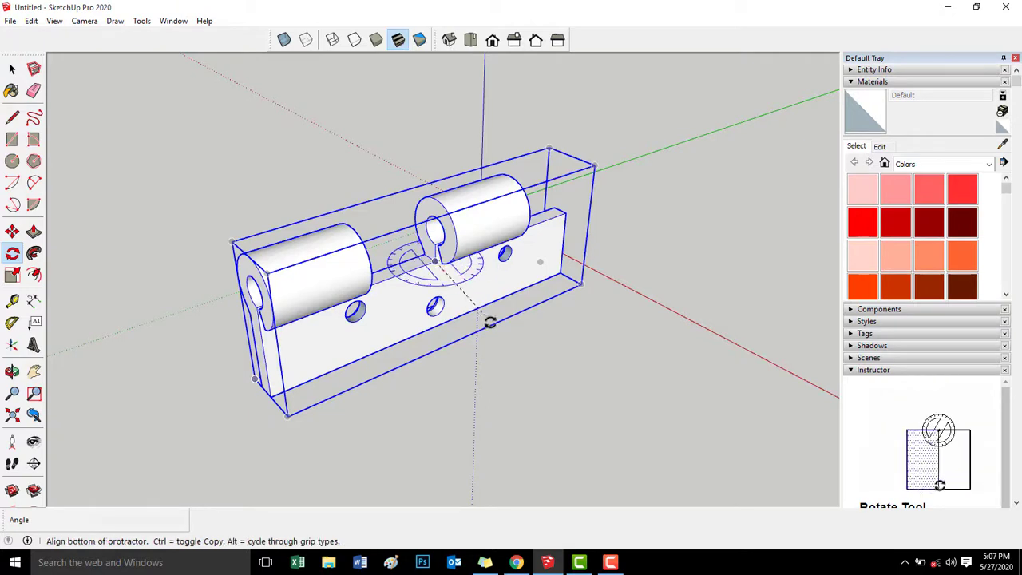
pyautogui.click(549, 348)
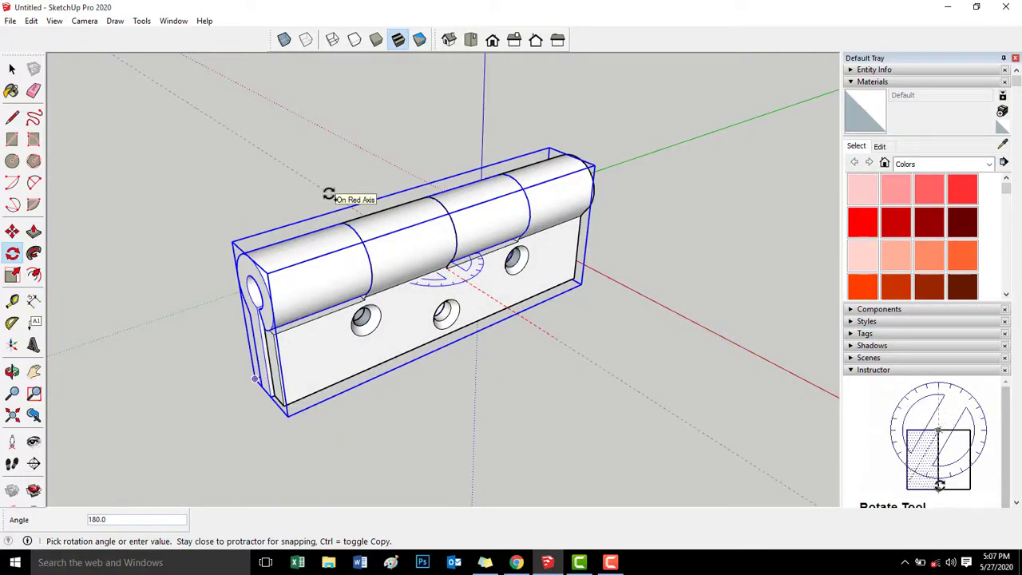
pyautogui.click(328, 194)
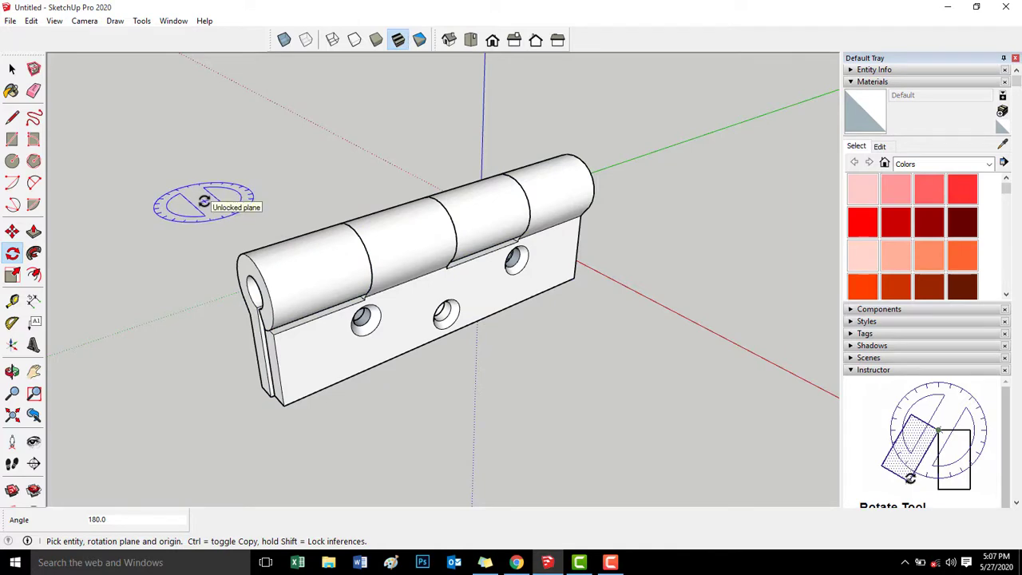
pyautogui.press('o')
pyautogui.moveTo(226, 203); pyautogui.dragTo(396, 98)
# Step: Orbit to face the end knuckle's pin hole head-on to close it with a circular face
pyautogui.press('q')
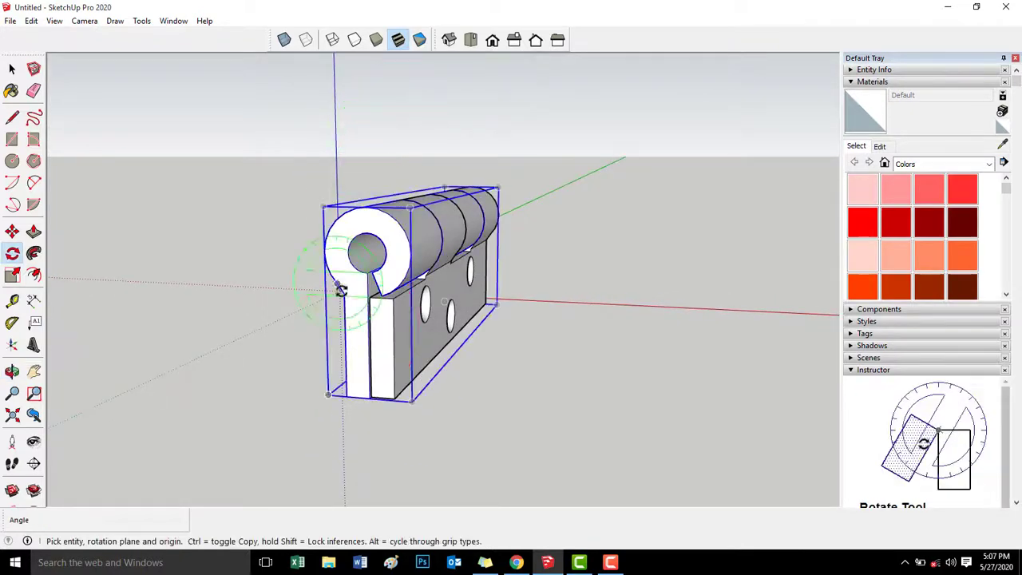
pyautogui.press('l')
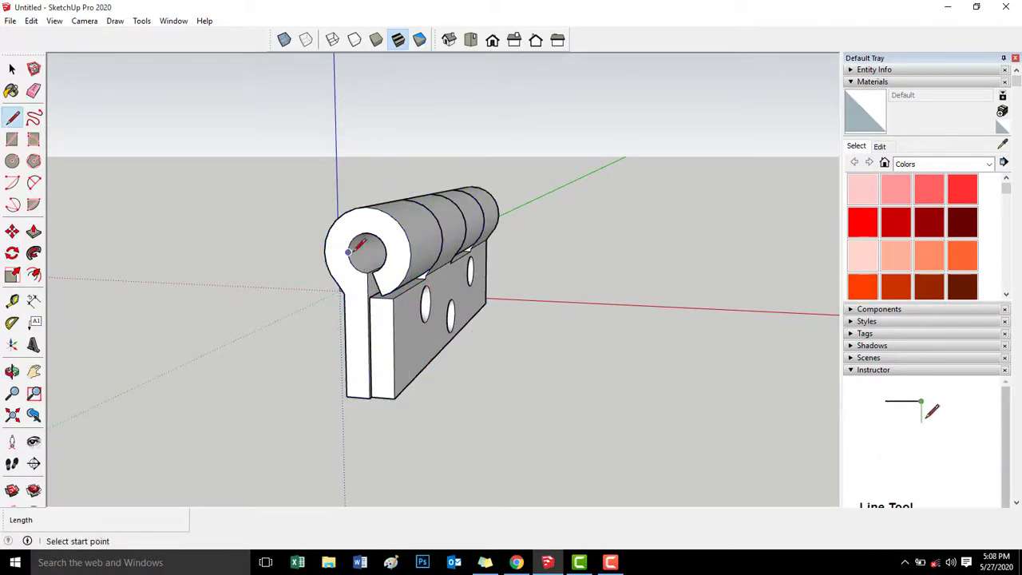
pyautogui.scroll(10, 358, 246)
pyautogui.moveTo(358, 246); pyautogui.dragTo(181, 391, button='middle')
pyautogui.press('c')
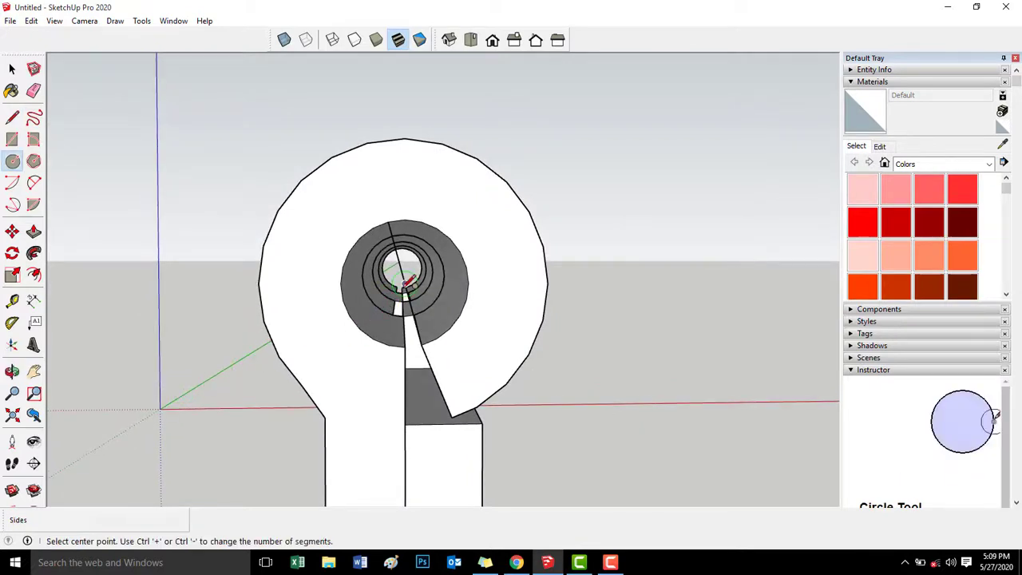
pyautogui.press('Escape')
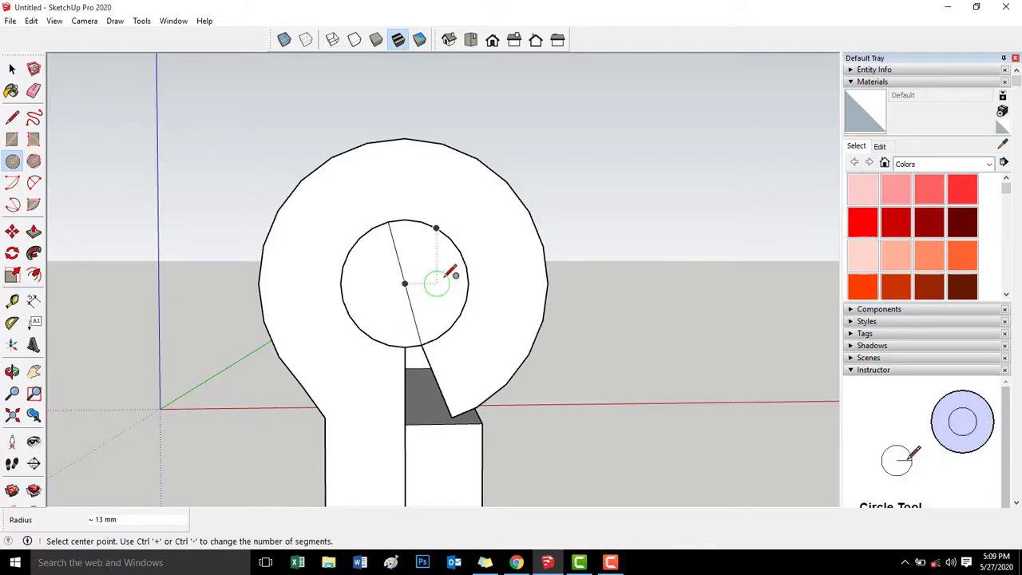
pyautogui.press('e')
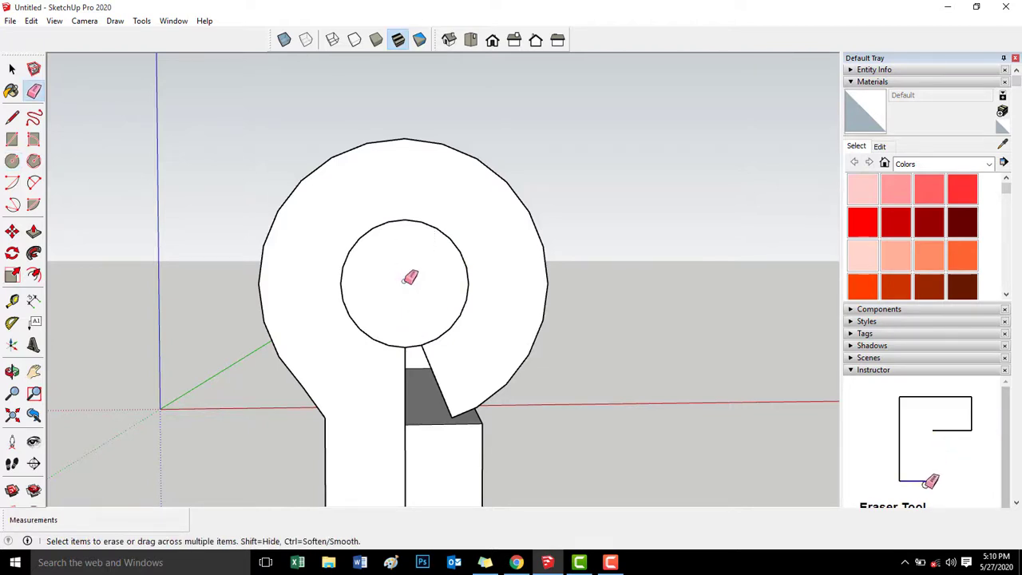
# Step: Push the circular hole face through the knuckle bore to form the cylindrical pin
pyautogui.press('p')
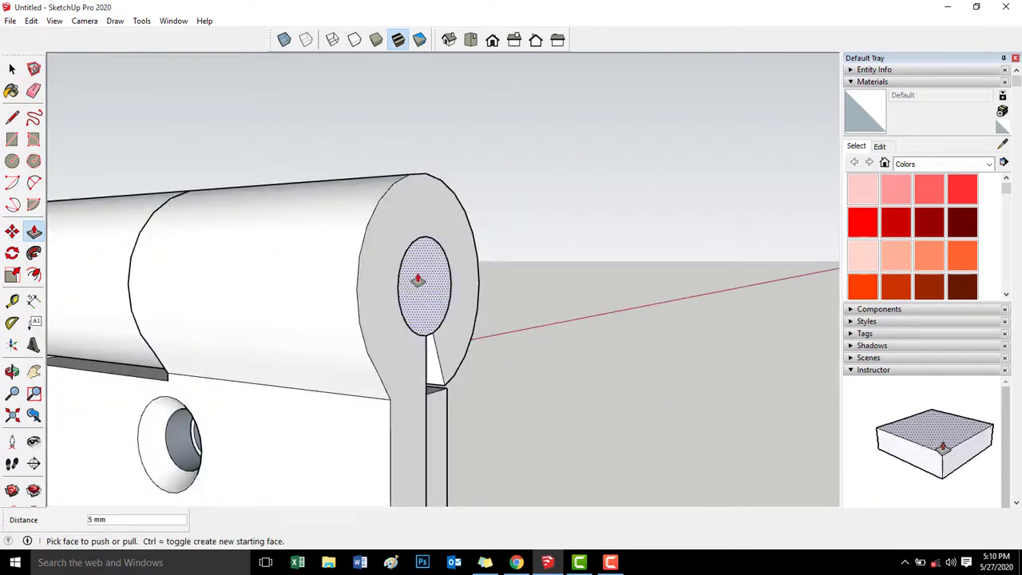
pyautogui.click(417, 278)
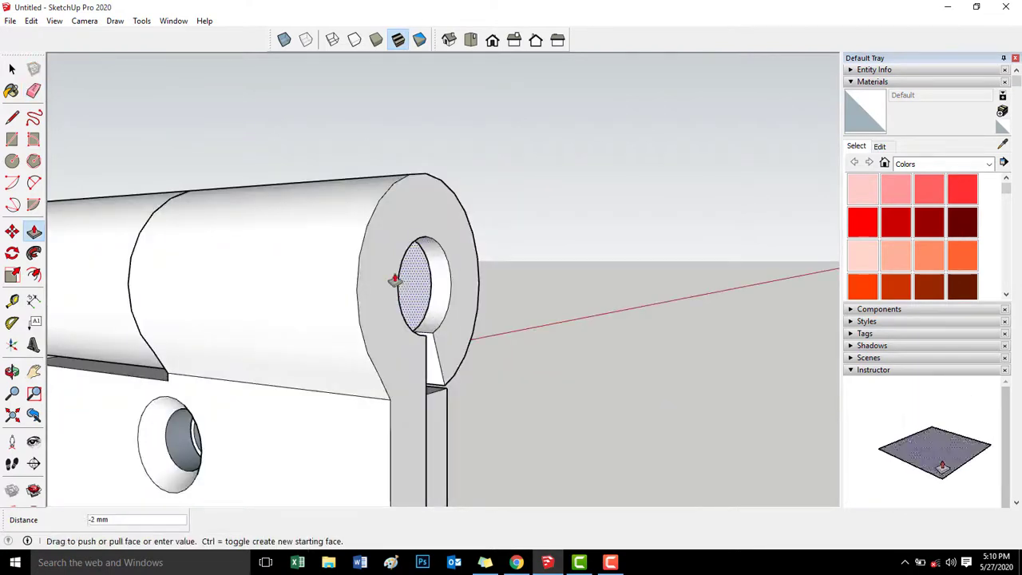
pyautogui.click(194, 279)
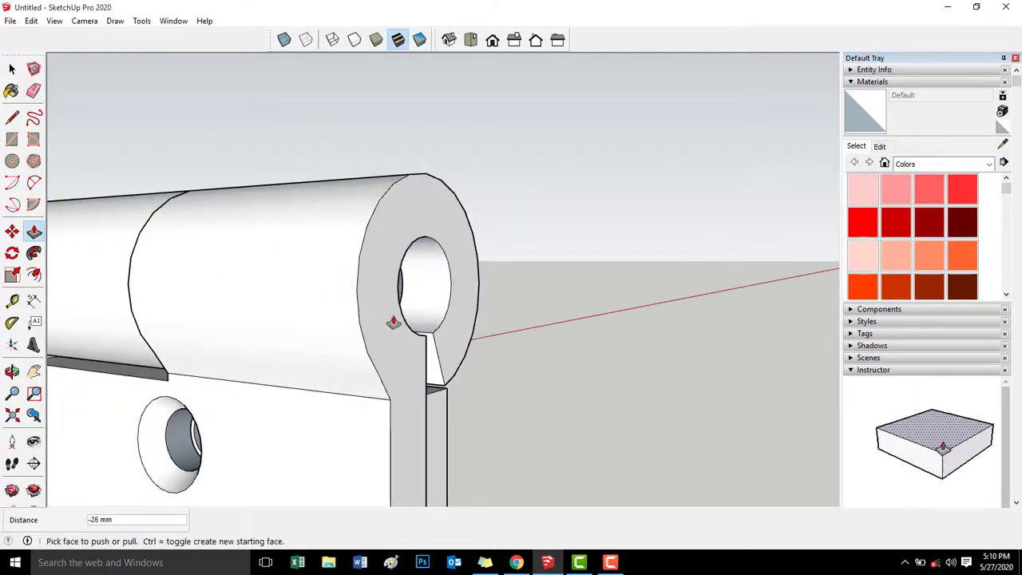
pyautogui.moveTo(402, 324); pyautogui.dragTo(349, 286, button='middle')
pyautogui.click(349, 285)
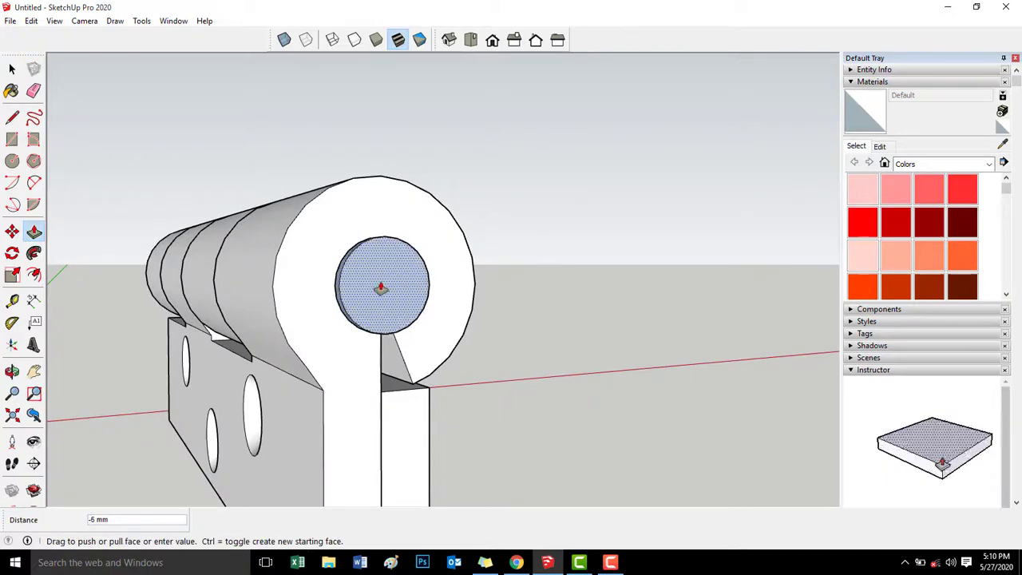
pyautogui.click(385, 291)
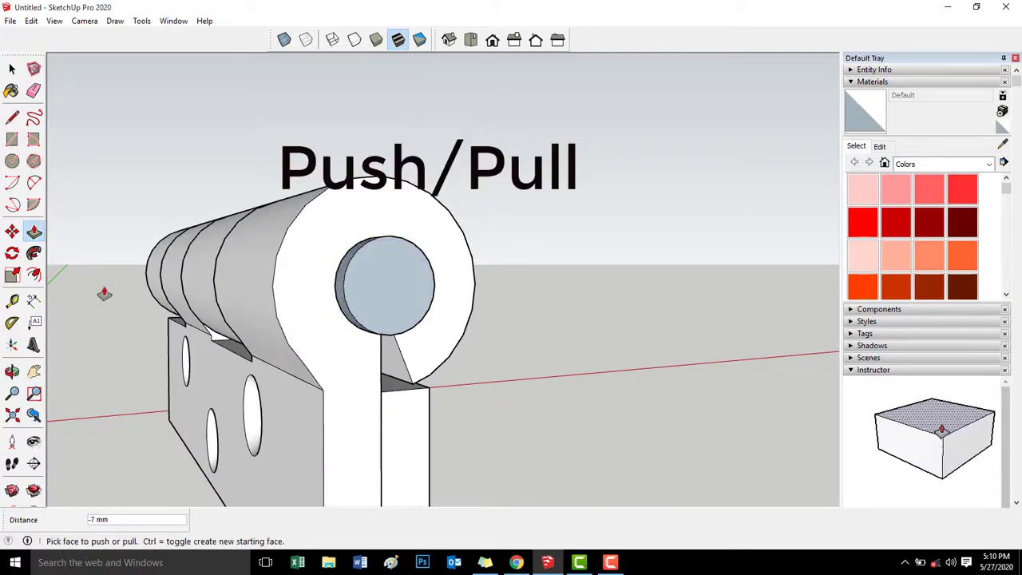
# Step: Pull the pin's end face so it protrudes about 5 mm beyond the knuckle
pyautogui.moveTo(100, 284); pyautogui.dragTo(421, 386, button='middle')
pyautogui.keyDown('shift'); pyautogui.moveTo(126, 324); pyautogui.dragTo(570, 249, button='middle'); pyautogui.keyUp('shift')
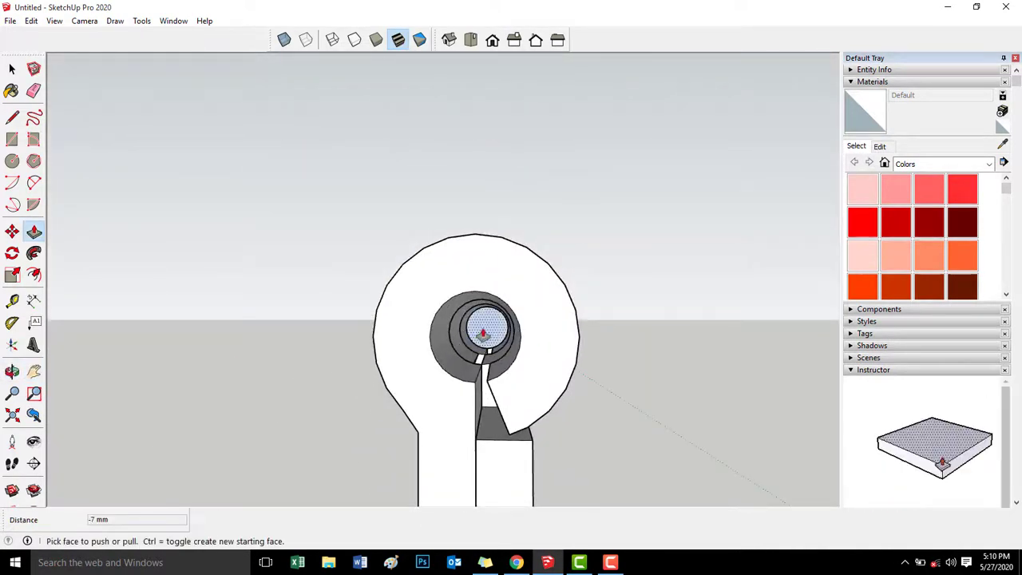
pyautogui.click(481, 334)
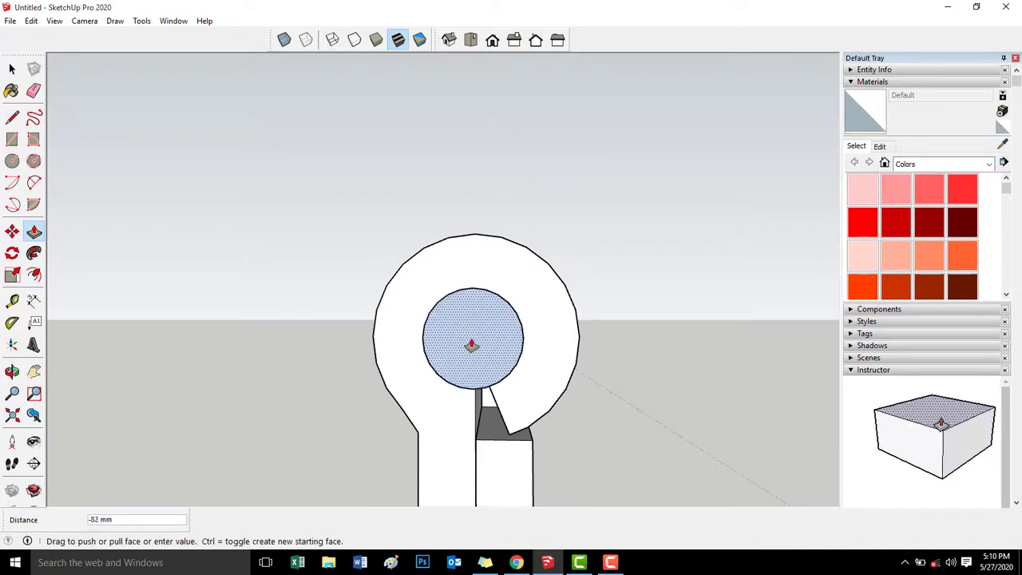
pyautogui.click(469, 347)
pyautogui.moveTo(469, 347); pyautogui.dragTo(399, 367, button='middle')
pyautogui.press('p')
pyautogui.click(455, 288)
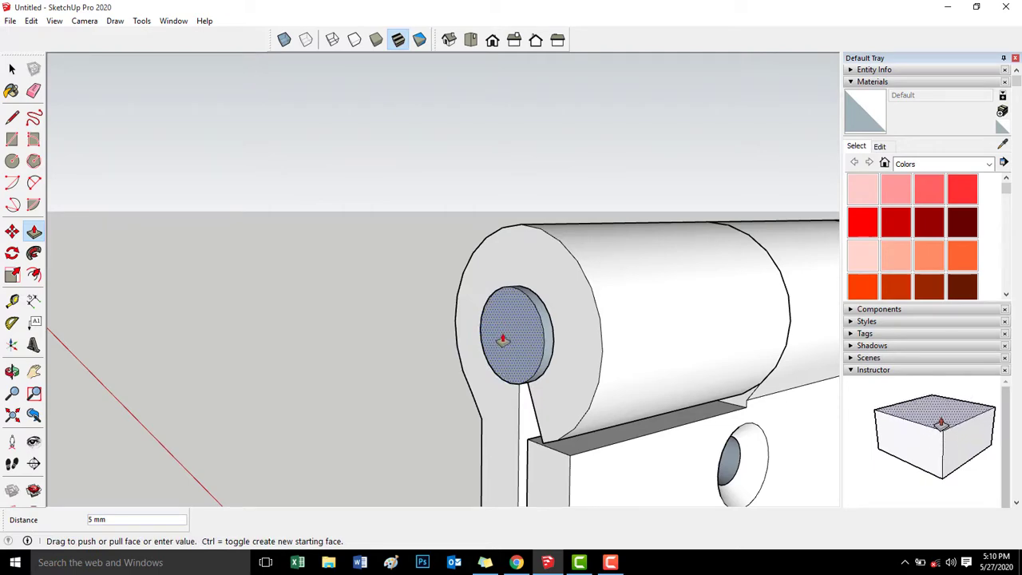
# Step: Offset the pin circle's edge slightly outward to form a thin ring on the knuckle face
pyautogui.click(502, 340)
pyautogui.scroll(4, 500, 341)
pyautogui.moveTo(499, 341); pyautogui.dragTo(631, 372, button='middle')
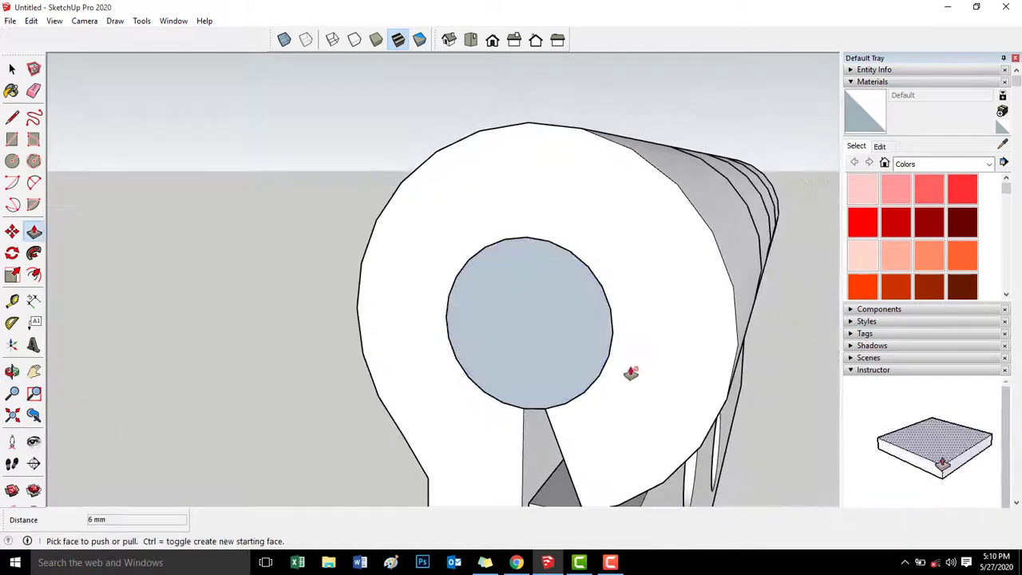
pyautogui.click(33, 274)
pyautogui.moveTo(551, 263); pyautogui.dragTo(570, 280, button='middle')
pyautogui.click(559, 247)
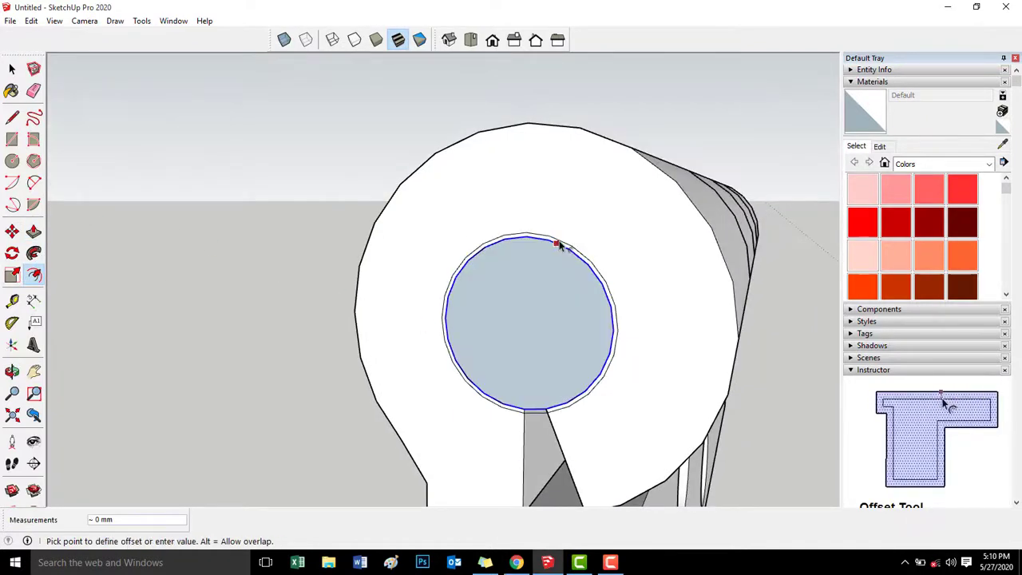
pyautogui.click(565, 245)
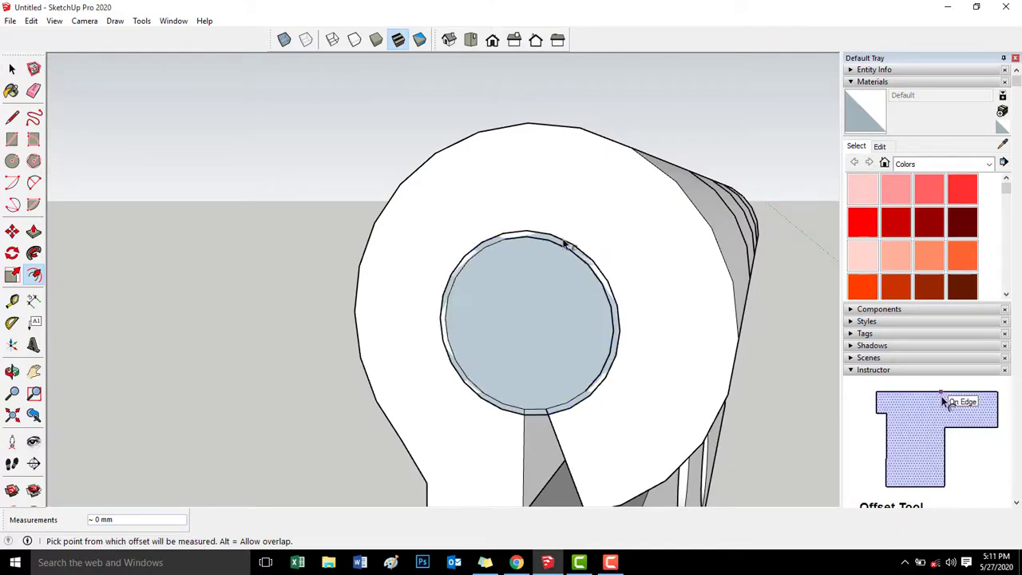
pyautogui.moveTo(561, 250); pyautogui.dragTo(516, 260, button='middle')
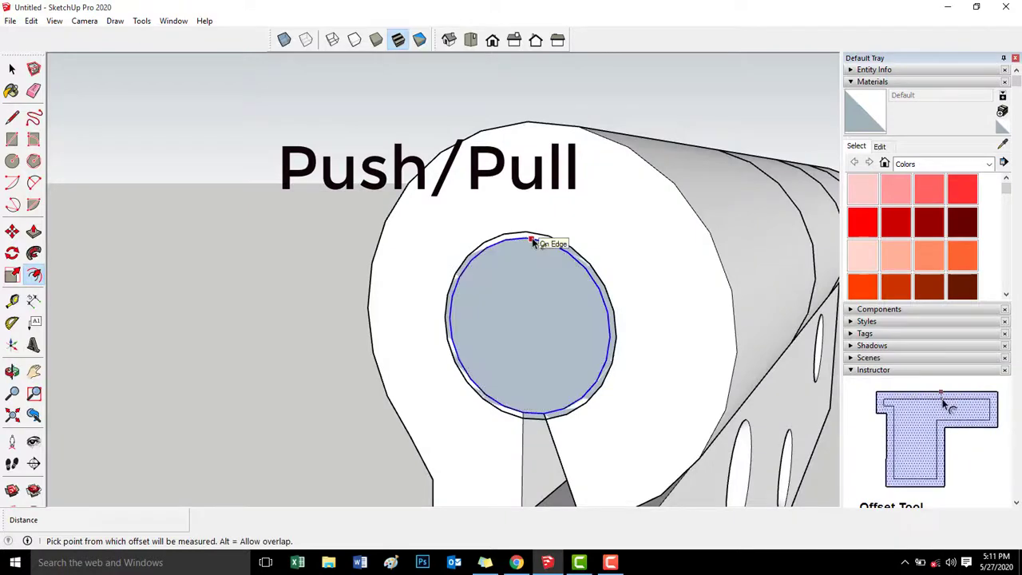
# Step: Start pushing the thin ring face around the pin into the knuckle
pyautogui.press('p')
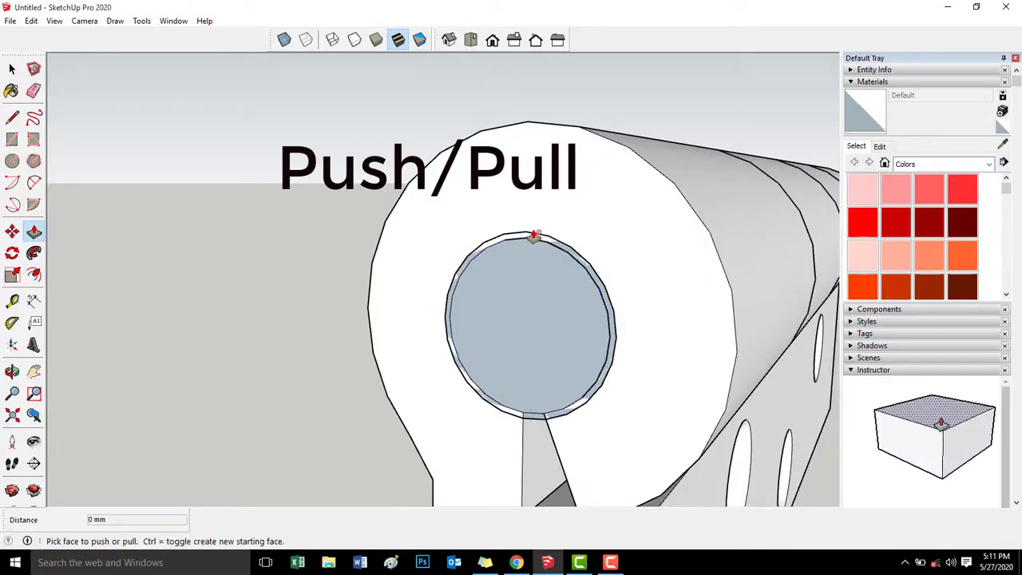
pyautogui.click(530, 237)
pyautogui.scroll(3, 586, 256)
pyautogui.moveTo(586, 256); pyautogui.dragTo(766, 194, button='middle')
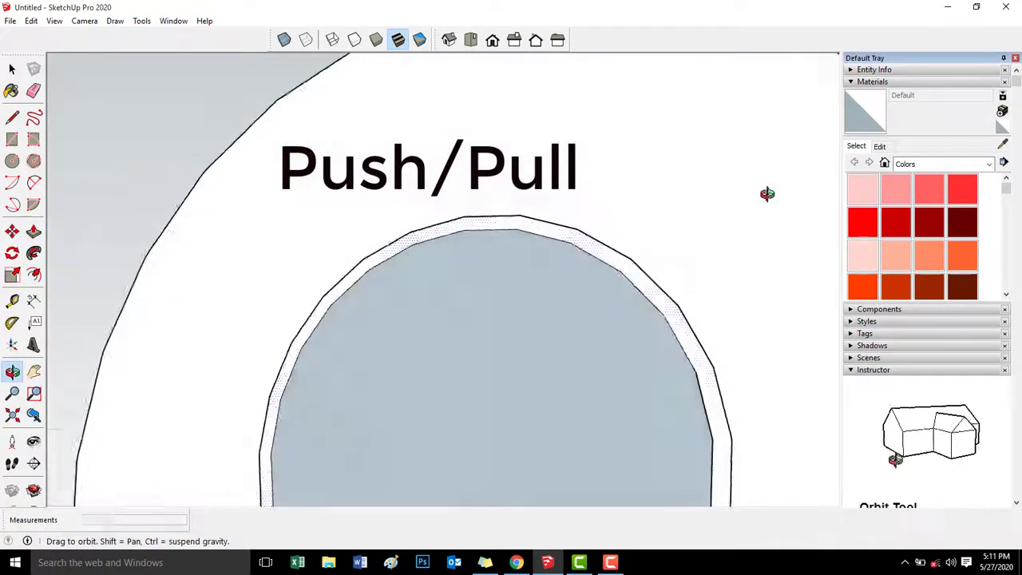
pyautogui.click(600, 271)
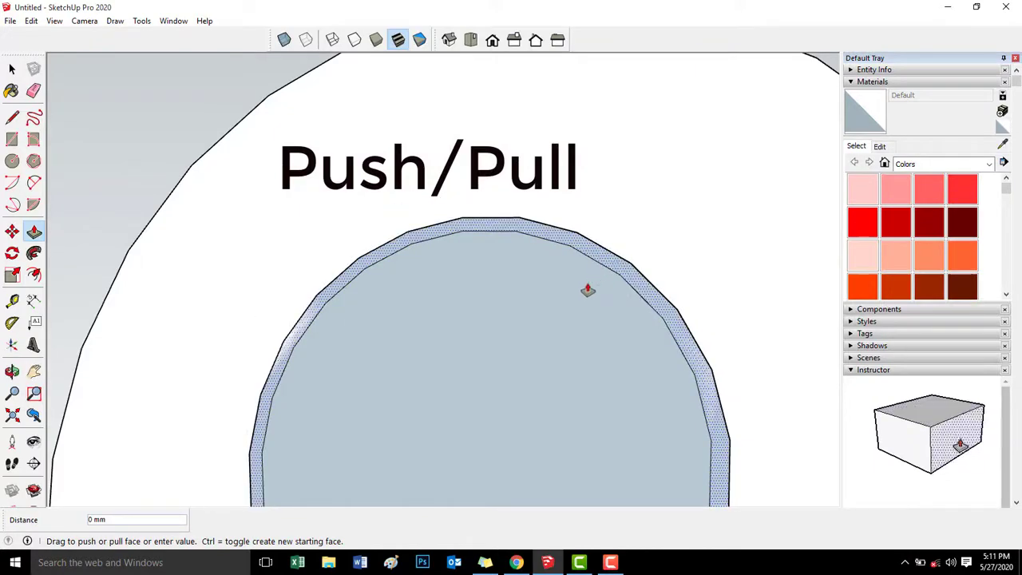
# Step: Recess the clearance ring 1 mm into the knuckle and inspect it from the side
pyautogui.click(619, 259)
pyautogui.press('o')
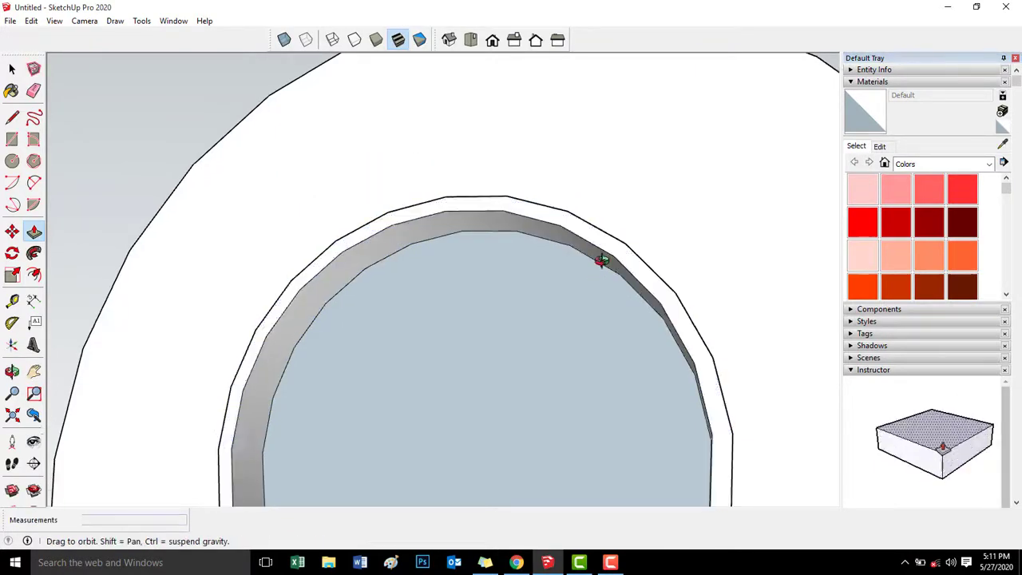
pyautogui.moveTo(588, 263); pyautogui.dragTo(744, 455)
pyautogui.press('p')
pyautogui.scroll(-3, 595, 353)
pyautogui.press('o')
pyautogui.press('p')
pyautogui.press('o')
pyautogui.moveTo(525, 412); pyautogui.dragTo(527, 403)
pyautogui.press('p')
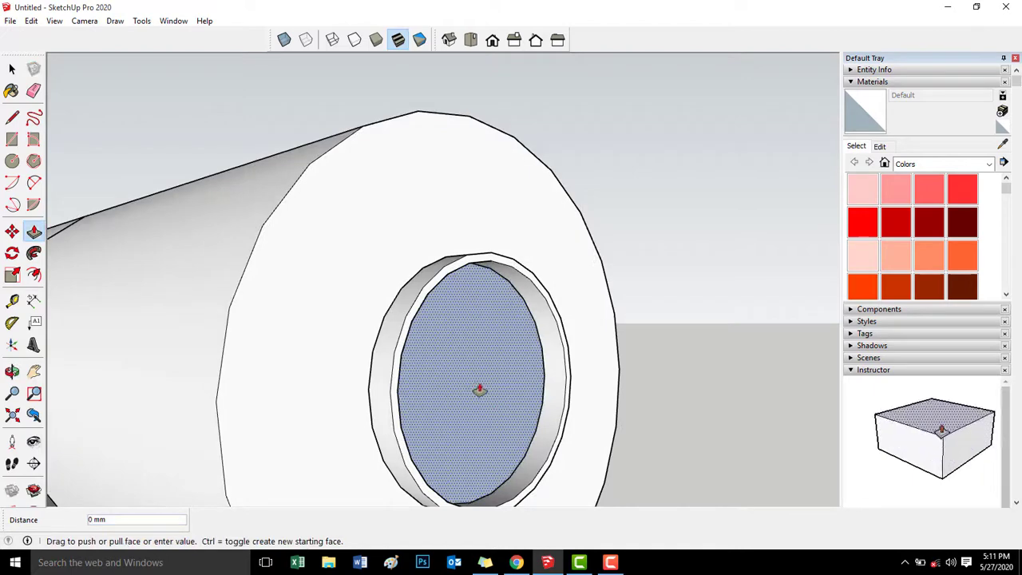
pyautogui.press('o')
pyautogui.moveTo(486, 381)
pyautogui.mouseDown()
pyautogui.moveTo(575, 326)
pyautogui.moveTo(468, 372)
pyautogui.mouseUp()
pyautogui.press('p')
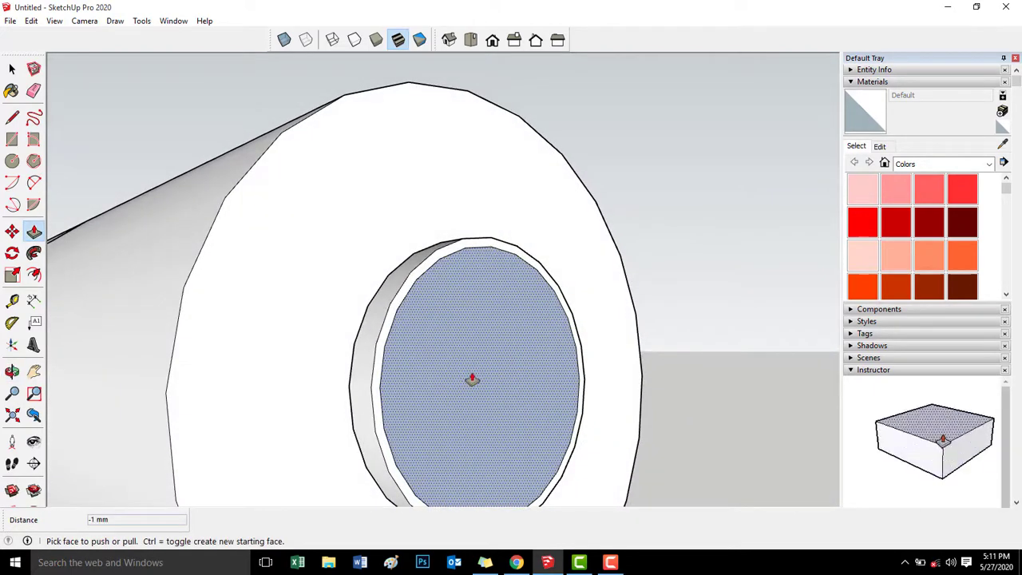
pyautogui.scroll(-5, 472, 380)
pyautogui.press('o')
pyautogui.moveTo(670, 340); pyautogui.dragTo(72, 356)
pyautogui.press('p')
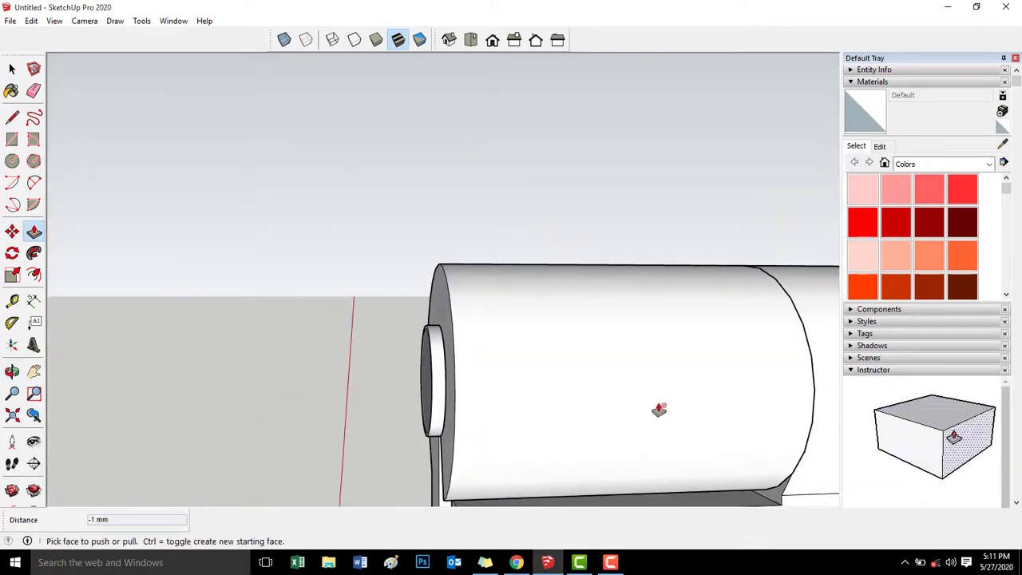
# Step: Move the view to the barrel's far end and pick the protruding pin end face
pyautogui.press('h')
pyautogui.moveTo(729, 370); pyautogui.dragTo(146, 349)
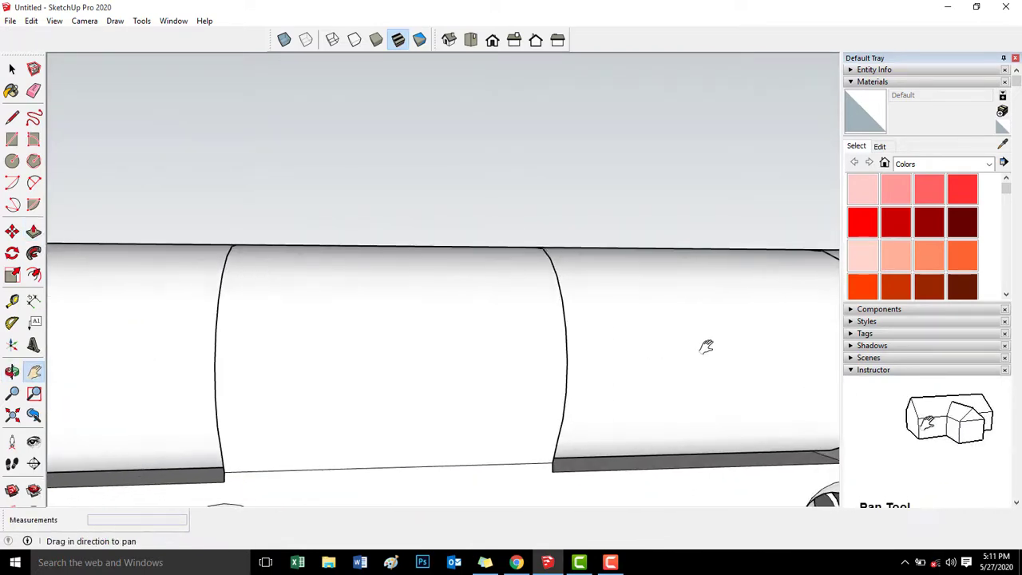
pyautogui.moveTo(698, 347); pyautogui.dragTo(306, 354)
pyautogui.moveTo(591, 359); pyautogui.dragTo(354, 359)
pyautogui.press('o')
pyautogui.moveTo(639, 358); pyautogui.dragTo(443, 367)
pyautogui.press('p')
pyautogui.click(487, 367)
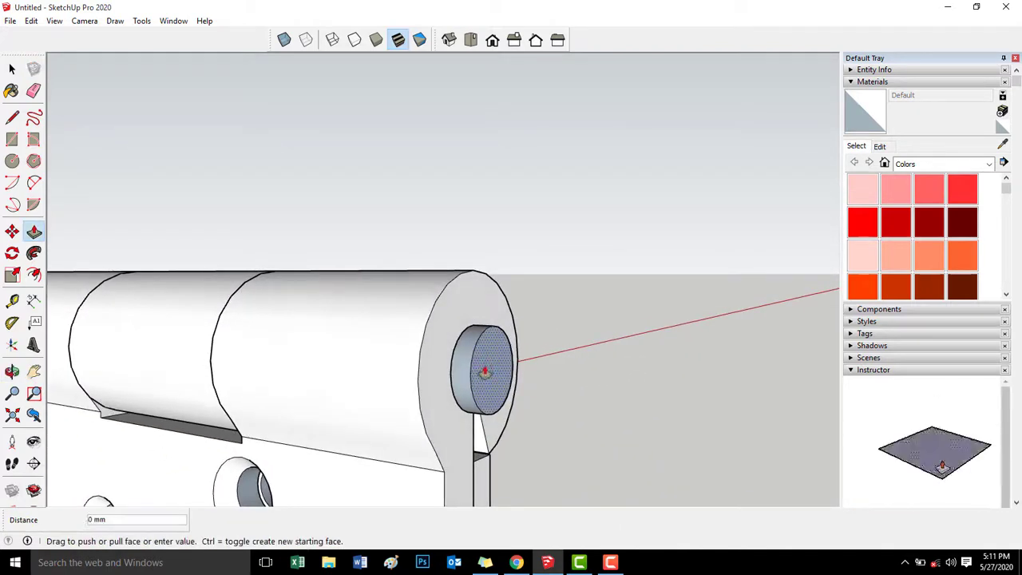
pyautogui.moveTo(486, 368); pyautogui.dragTo(477, 378, button='middle')
pyautogui.press('Escape')
pyautogui.scroll(3, 478, 376)
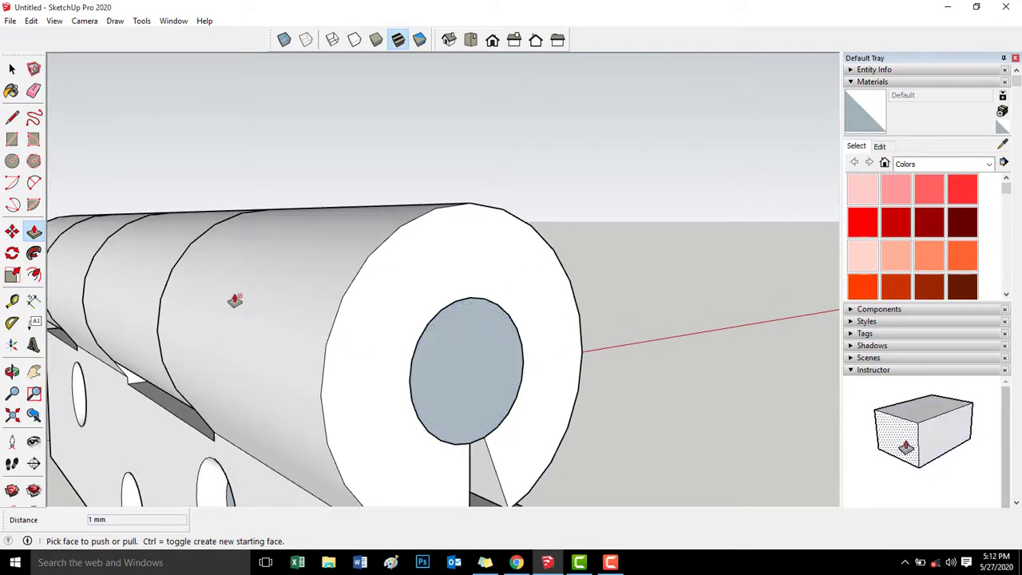
# Step: Offset the pin circle's edge to form a clearance ring at this end of the barrel
pyautogui.click(34, 275)
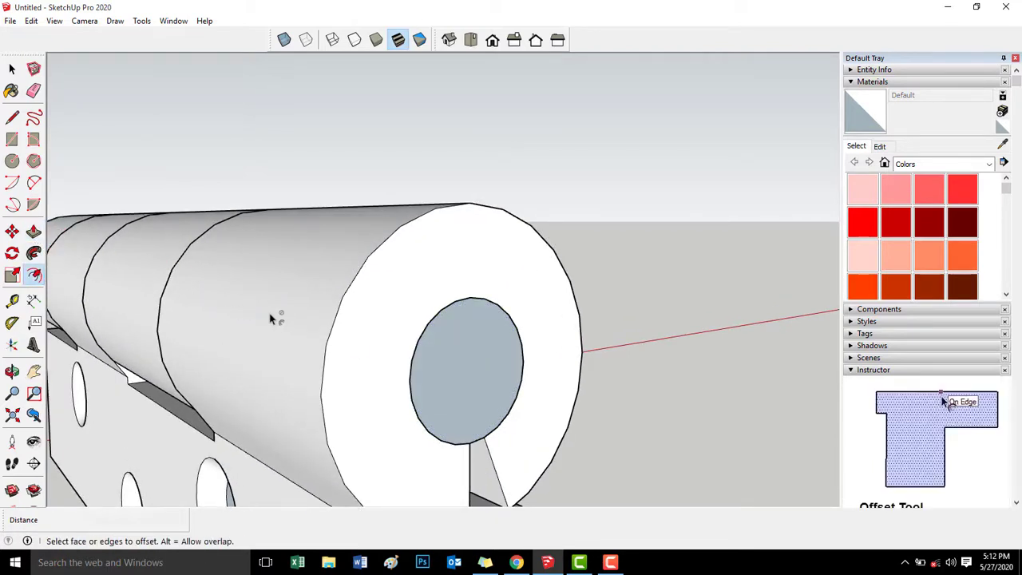
pyautogui.click(462, 303)
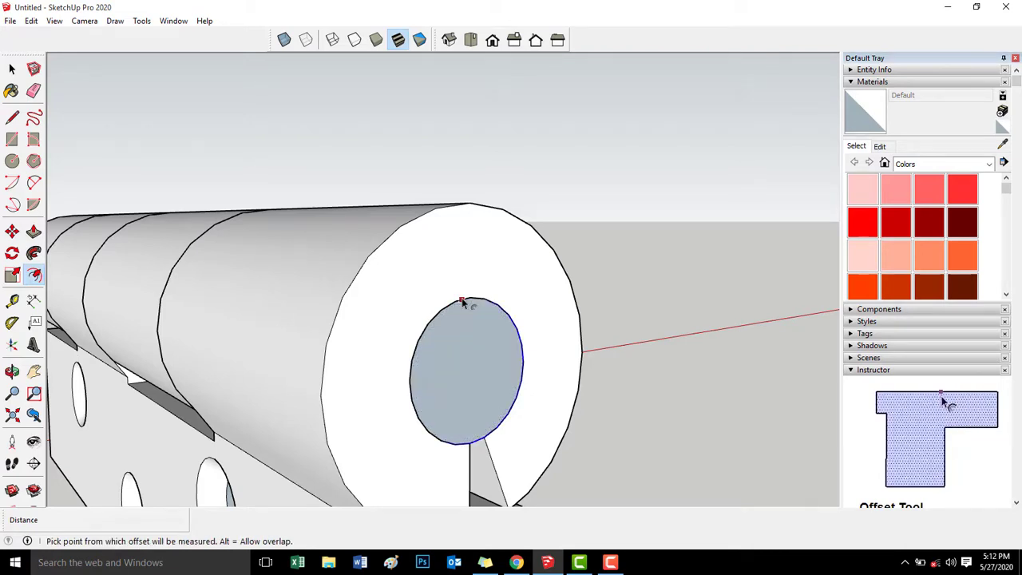
pyautogui.moveTo(462, 304); pyautogui.dragTo(315, 292, button='middle')
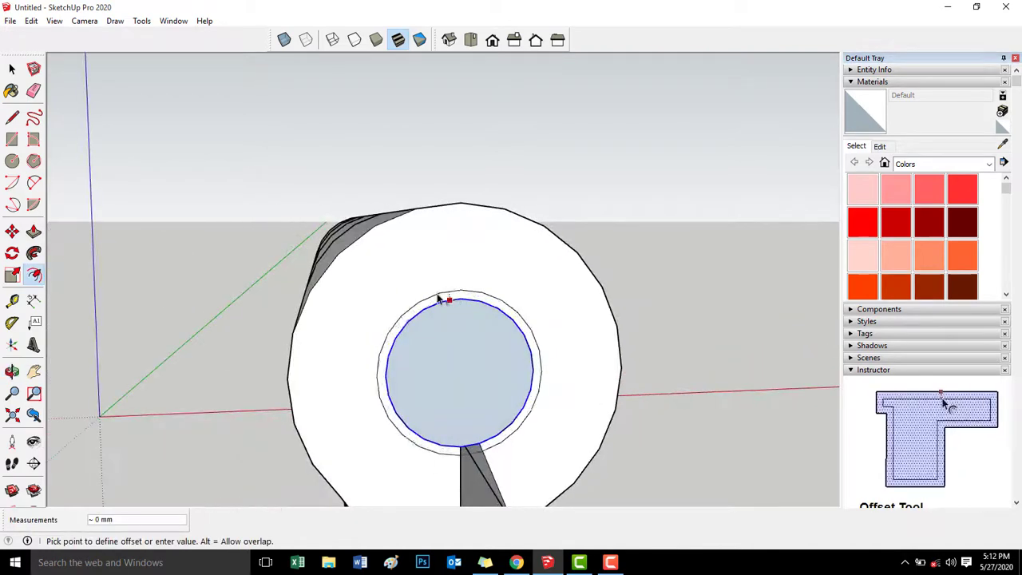
pyautogui.click(422, 298)
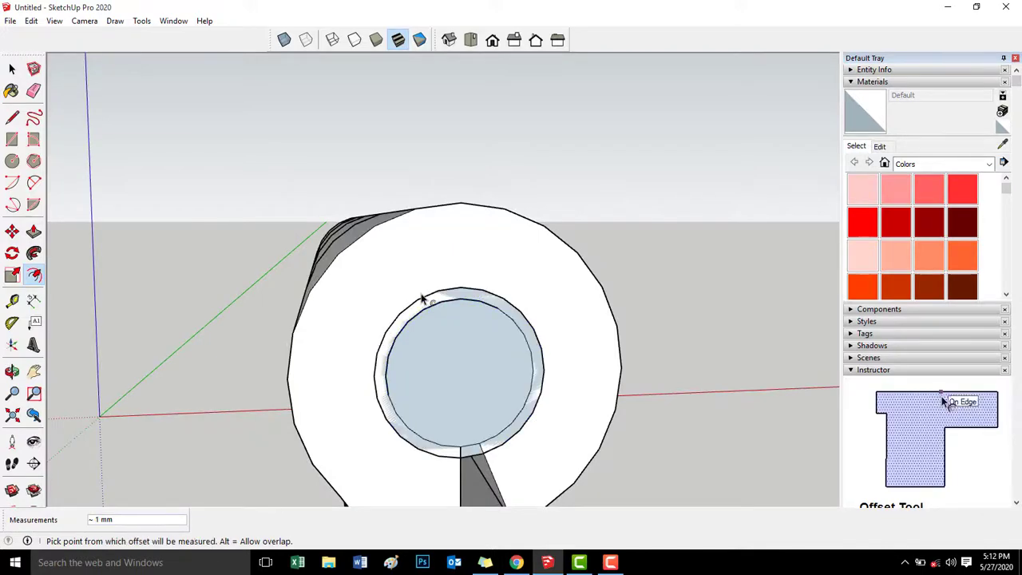
pyautogui.moveTo(422, 298); pyautogui.dragTo(475, 293, button='middle')
pyautogui.scroll(3, 477, 296)
# Step: Recess the ring 1 mm into the knuckle and set the pin end face 1 mm back
pyautogui.press('p')
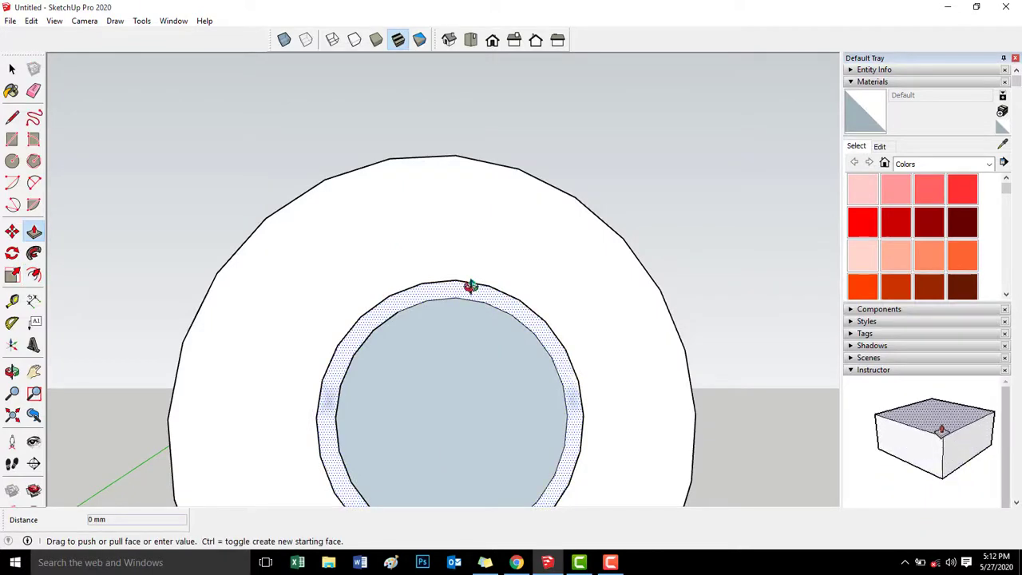
pyautogui.moveTo(472, 292); pyautogui.dragTo(757, 277, button='middle')
pyautogui.click(445, 301)
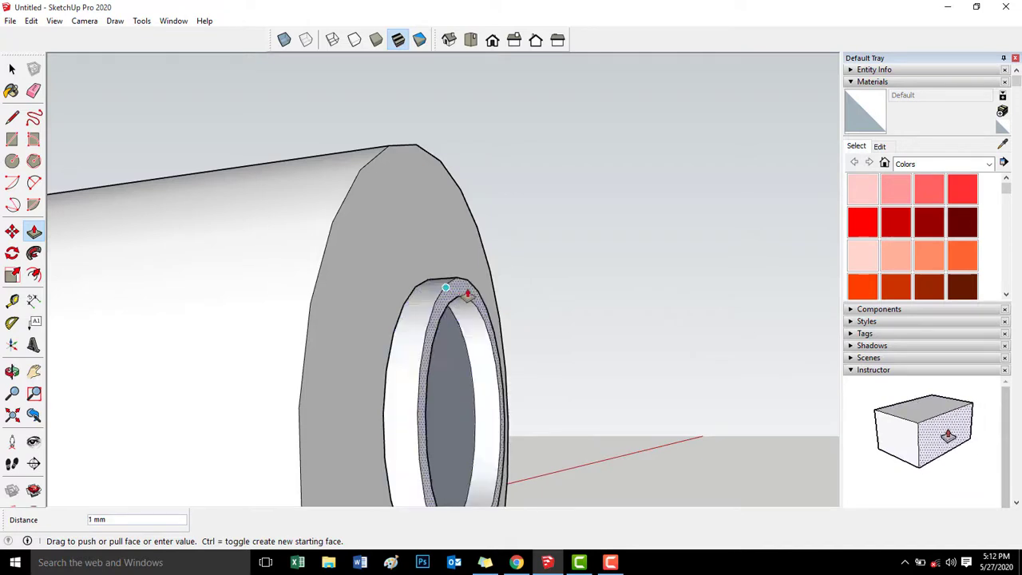
pyautogui.click(467, 295)
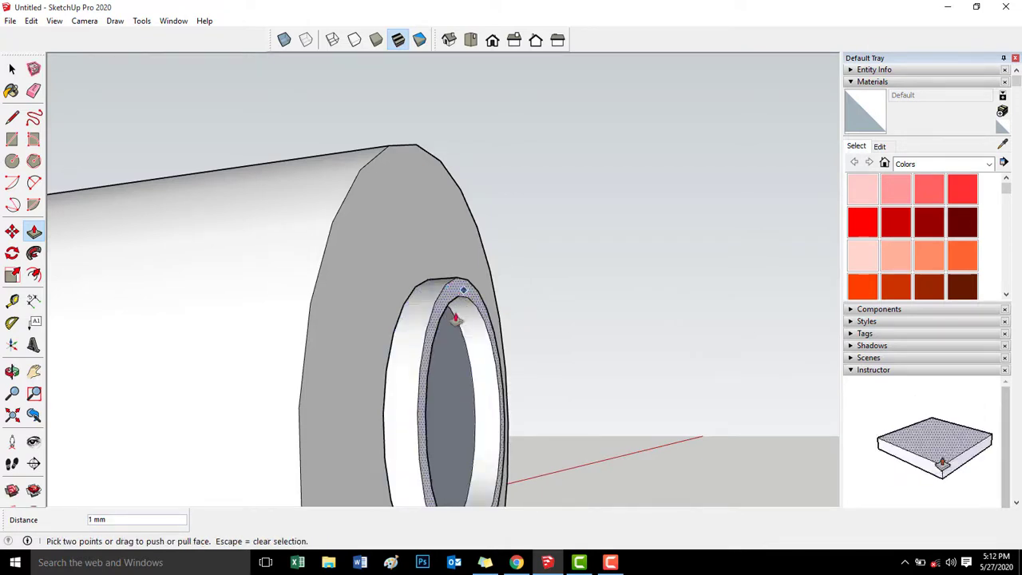
pyautogui.moveTo(448, 395); pyautogui.dragTo(255, 447, button='middle')
pyautogui.click(438, 391)
pyautogui.click(696, 404)
# Step: Orbit and pan to show the whole hinge from its opposite end
pyautogui.scroll(-4, 699, 383)
pyautogui.scroll(-4, 255, 447)
pyautogui.moveTo(504, 406); pyautogui.dragTo(808, 426, button='middle')
pyautogui.keyDown('shift'); pyautogui.moveTo(573, 436); pyautogui.dragTo(449, 342, button='middle'); pyautogui.keyUp('shift')
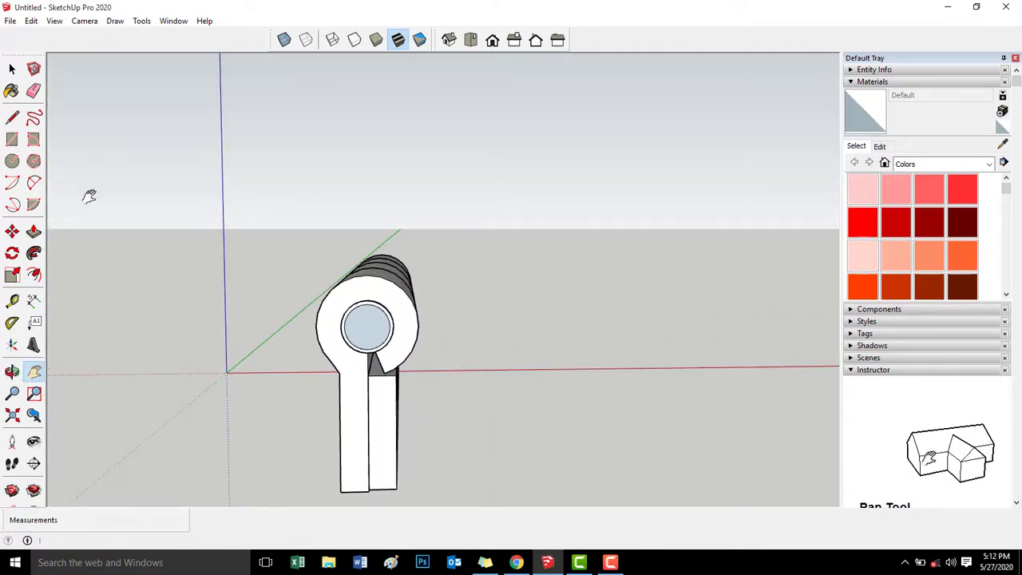
# Step: Make the pin's circular end face a group, then select the leaf with its knuckle
pyautogui.click(12, 69)
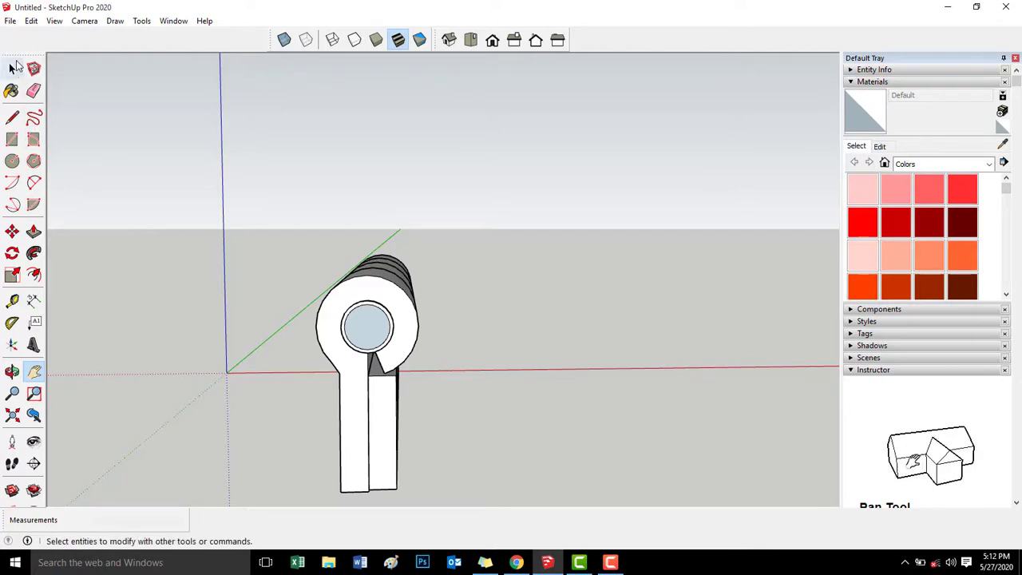
pyautogui.rightClick(371, 336)
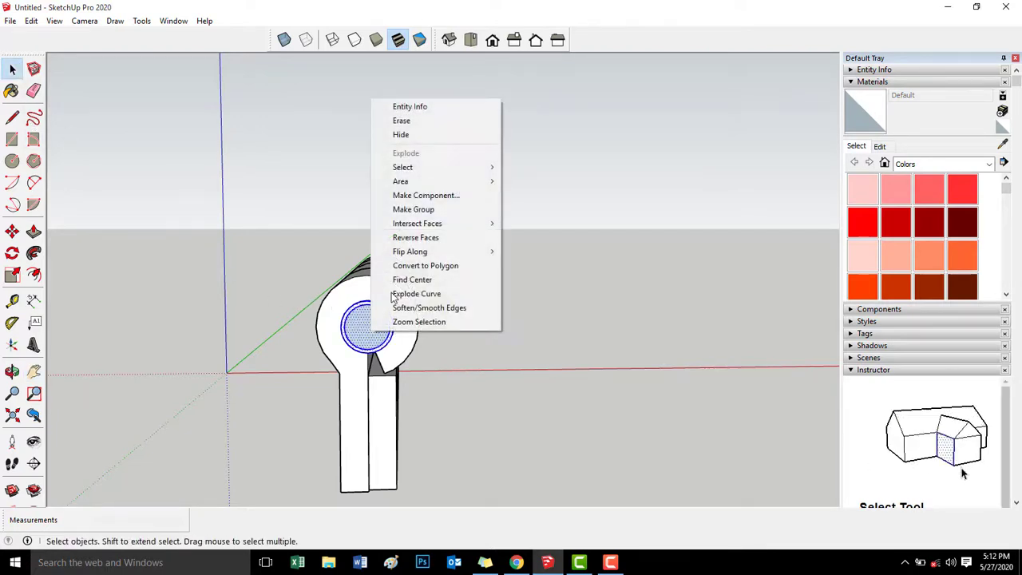
pyautogui.click(412, 209)
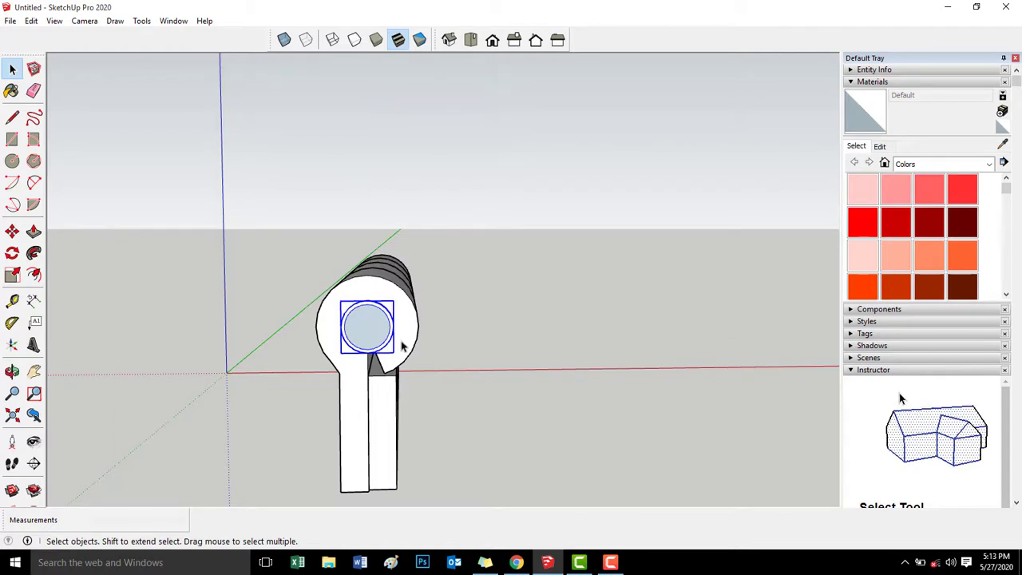
pyautogui.click(402, 345)
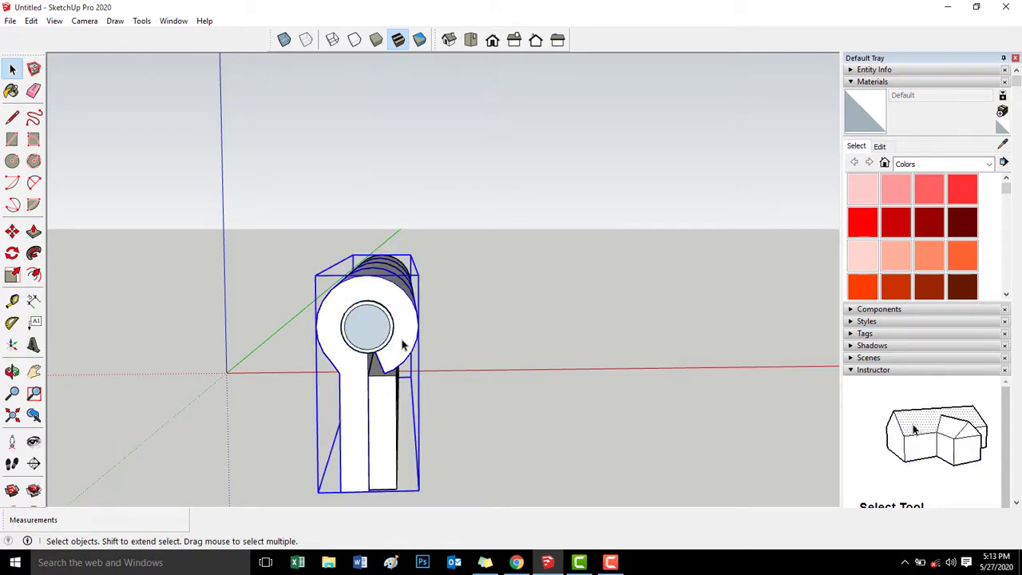
pyautogui.moveTo(519, 389); pyautogui.dragTo(529, 347, button='middle')
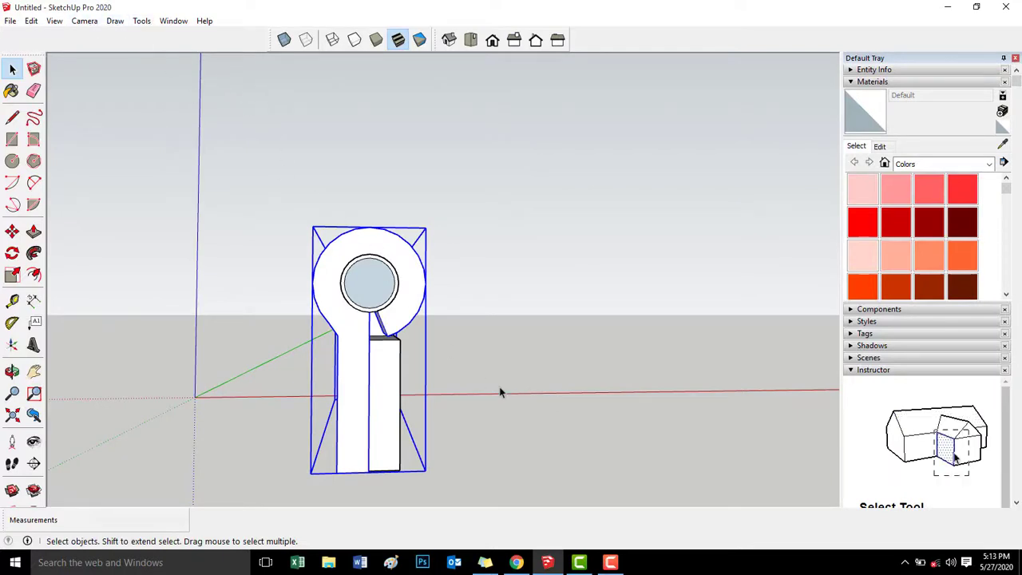
# Step: Rotate the hinge leaf 179.8° about the pin centre
pyautogui.press('q')
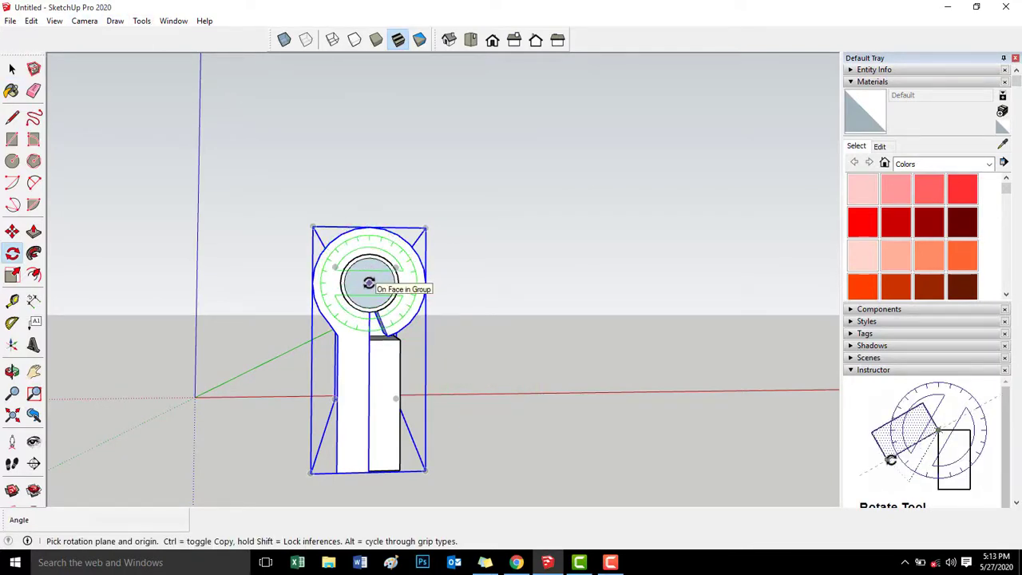
pyautogui.click(369, 283)
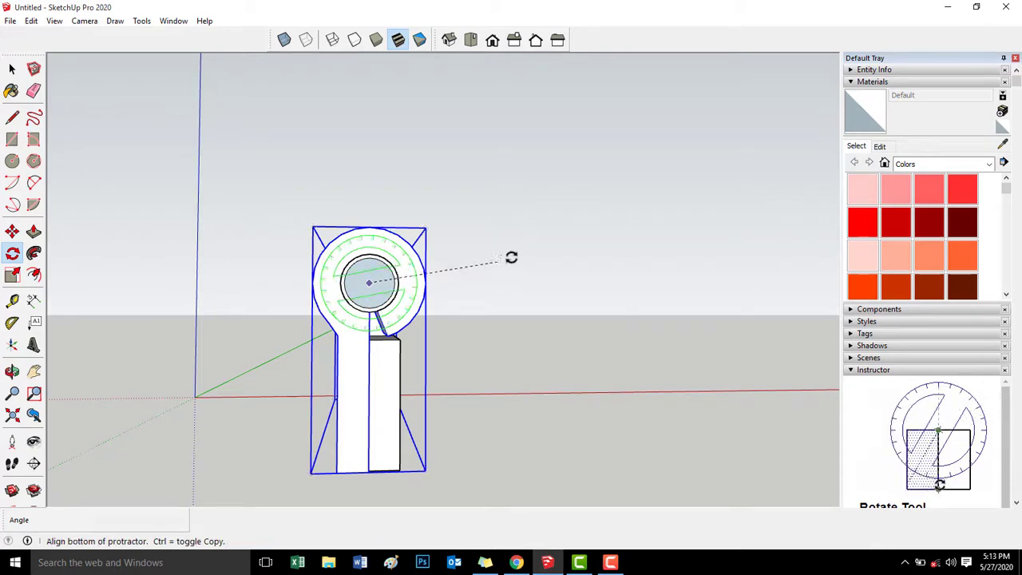
pyautogui.click(371, 136)
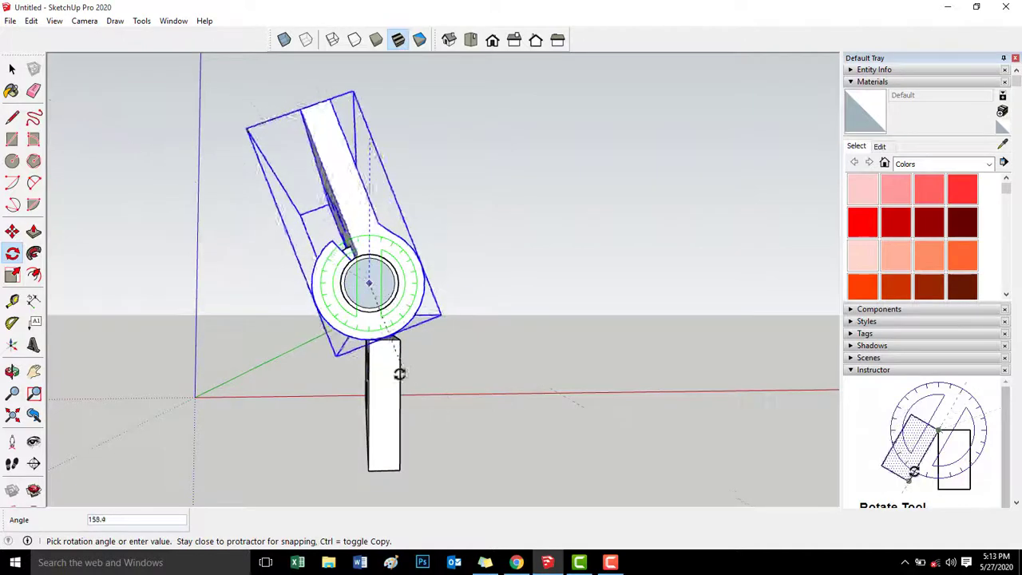
pyautogui.click(367, 404)
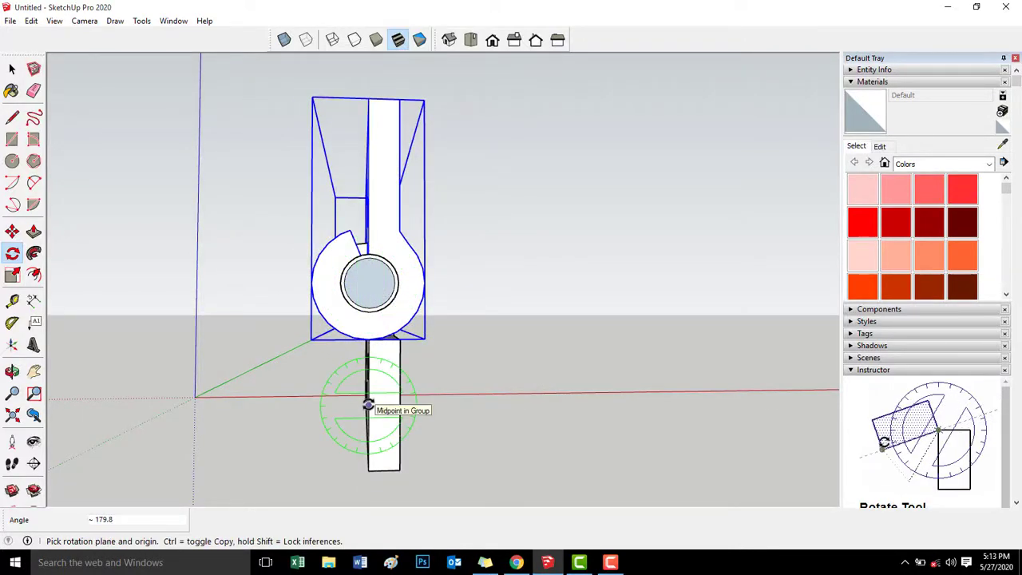
# Step: Rotate the leaf again about the pin, leaving it opened at 16.5°
pyautogui.moveTo(367, 403); pyautogui.dragTo(550, 392, button='middle')
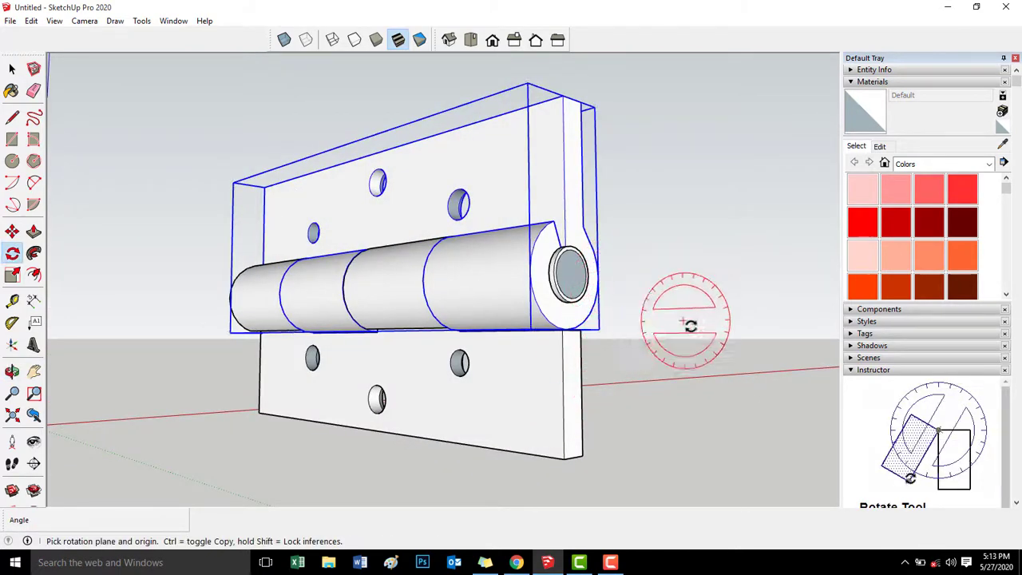
pyautogui.moveTo(675, 325); pyautogui.dragTo(407, 337, button='middle')
pyautogui.scroll(-3, 184, 315)
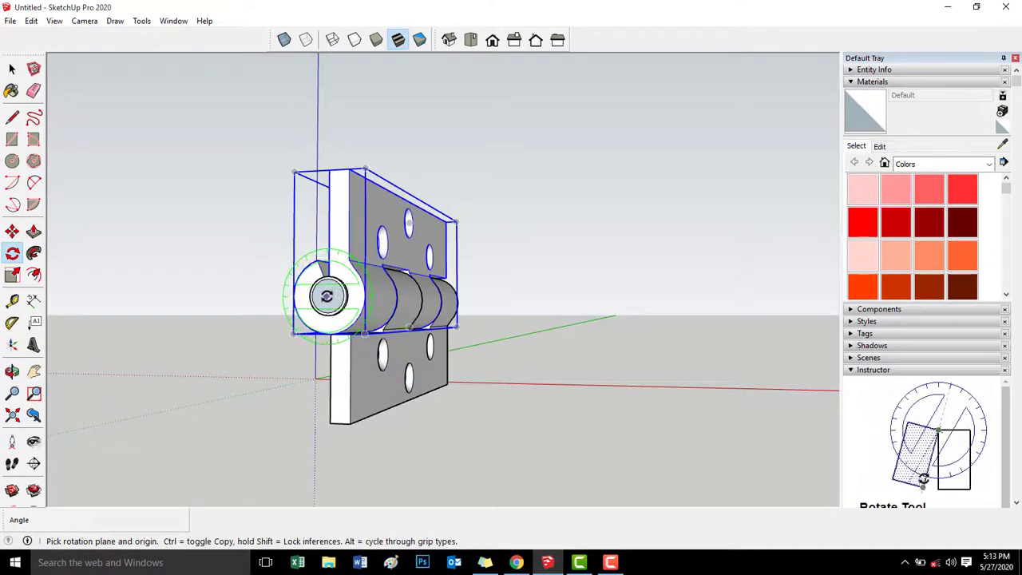
pyautogui.moveTo(328, 297); pyautogui.dragTo(392, 304, button='middle')
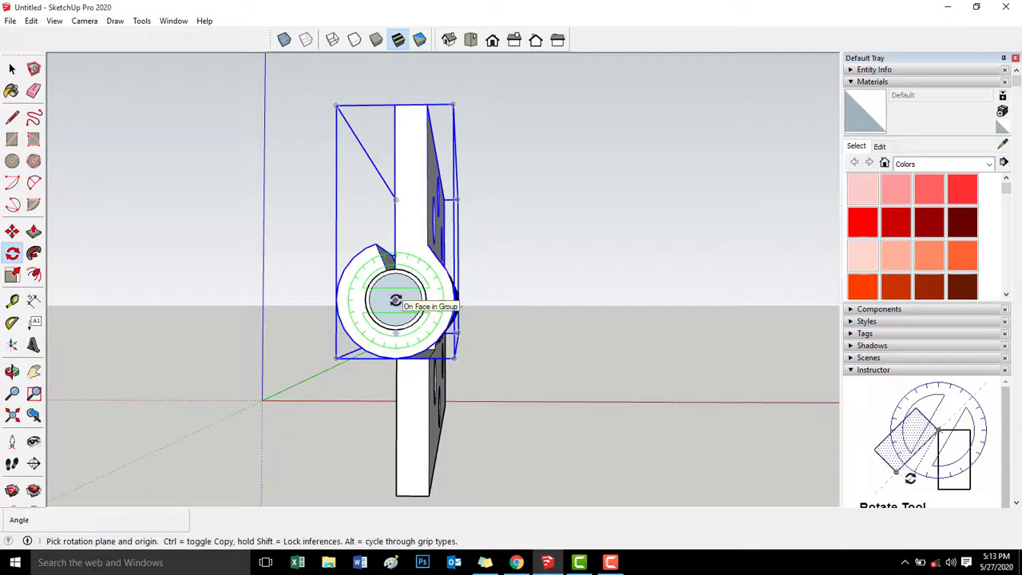
pyautogui.click(395, 300)
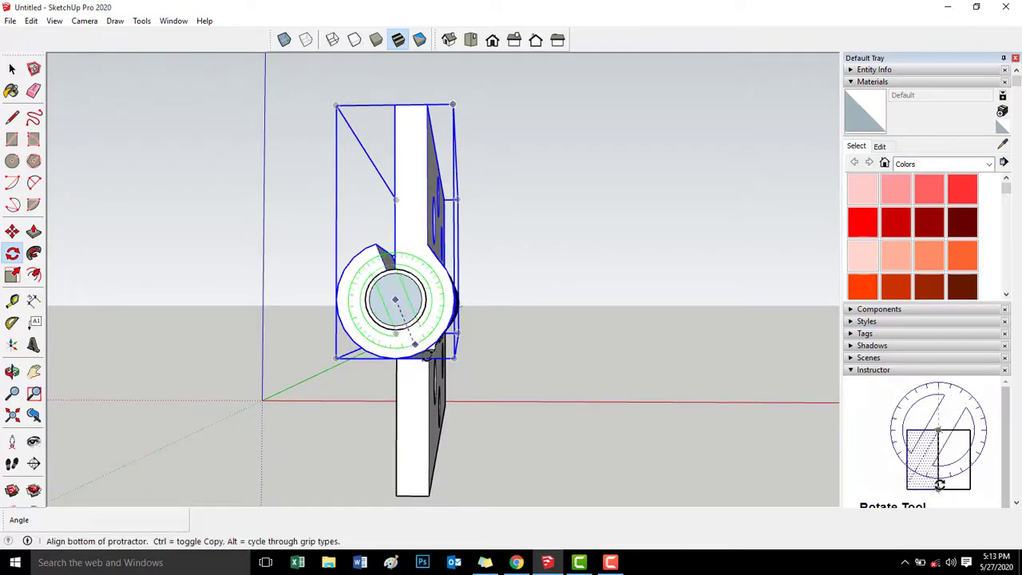
pyautogui.click(497, 439)
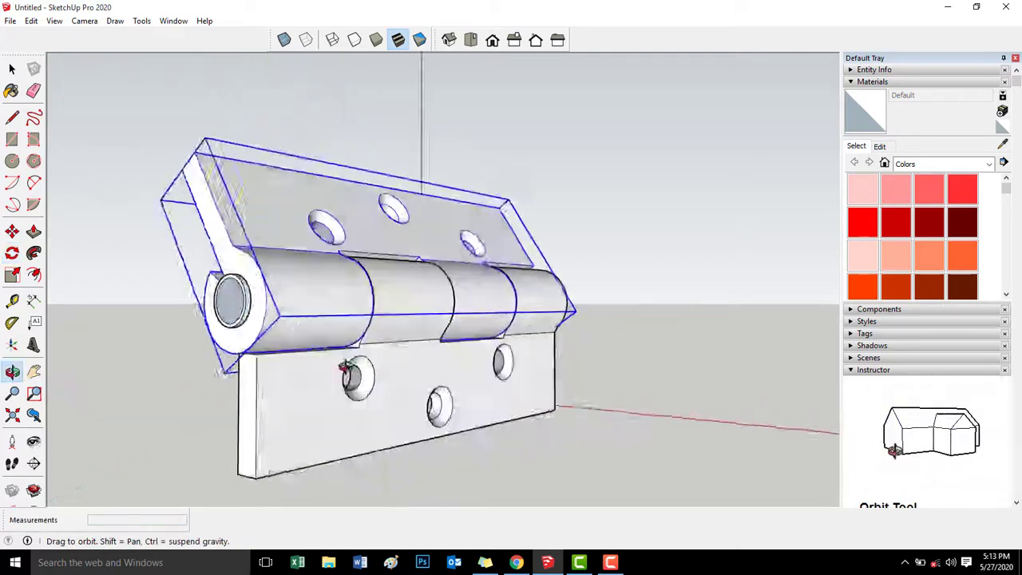
pyautogui.moveTo(345, 368); pyautogui.dragTo(355, 344, button='middle')
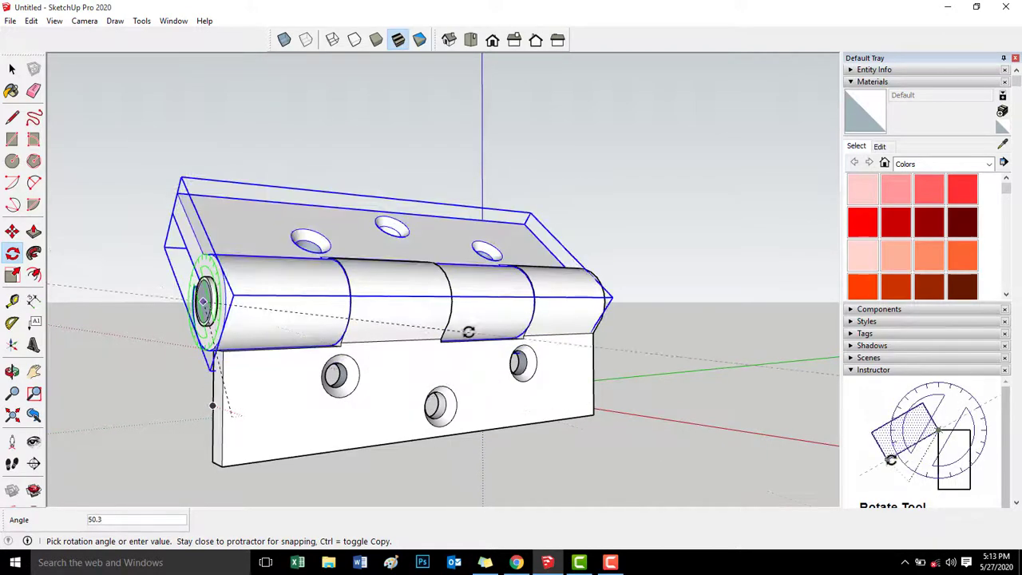
pyautogui.click(256, 418)
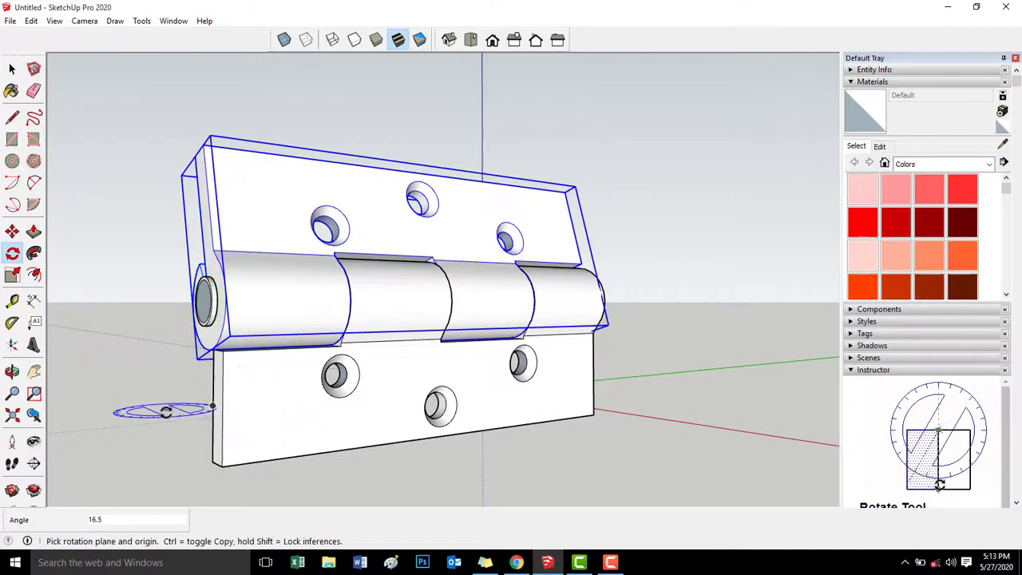
# Step: Deselect the hinge leaf, bring the hinge to a near-front view, and move the 3D Text window aside
pyautogui.press('a')
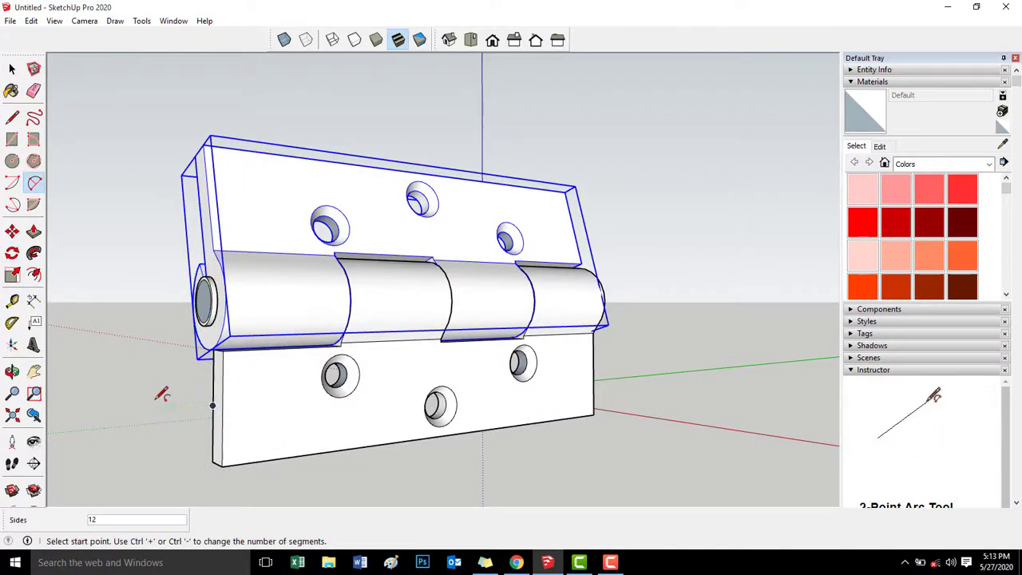
pyautogui.press('s')
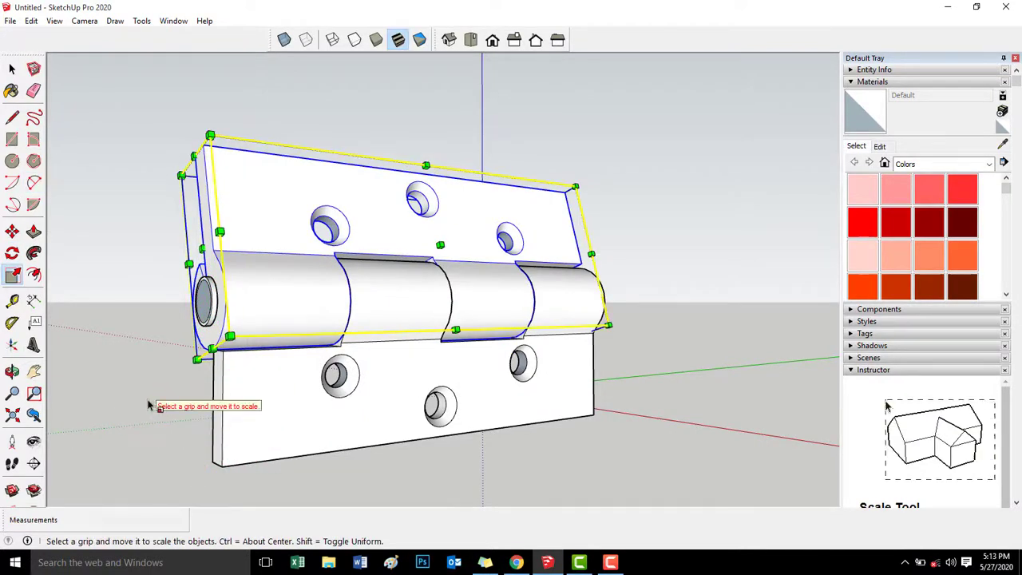
pyautogui.click(12, 69)
pyautogui.click(70, 225)
pyautogui.press('o')
pyautogui.moveTo(142, 372); pyautogui.dragTo(511, 345)
pyautogui.press('space')
pyautogui.press('o')
pyautogui.moveTo(689, 341); pyautogui.dragTo(775, 353)
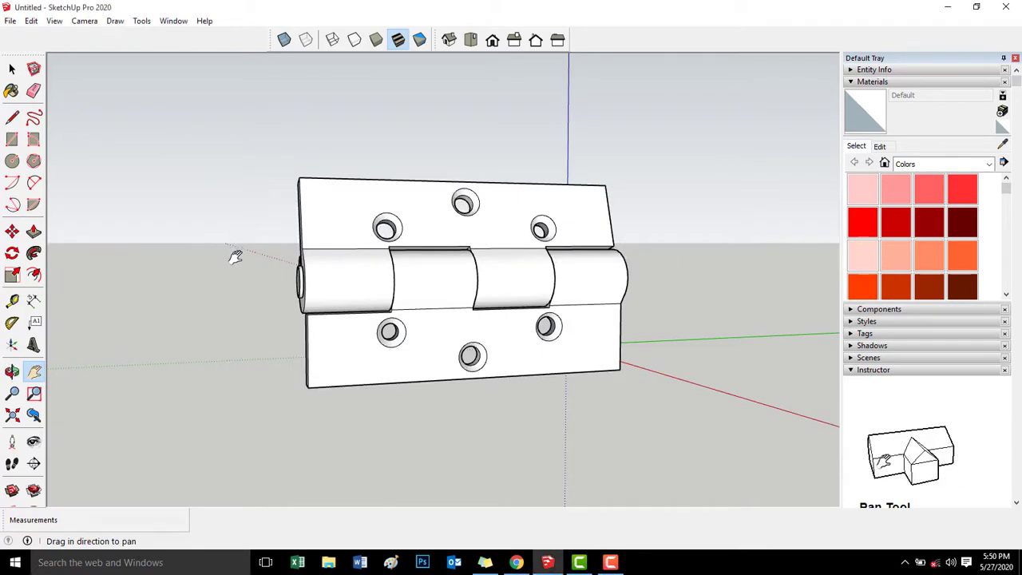
pyautogui.moveTo(240, 256); pyautogui.dragTo(294, 250)
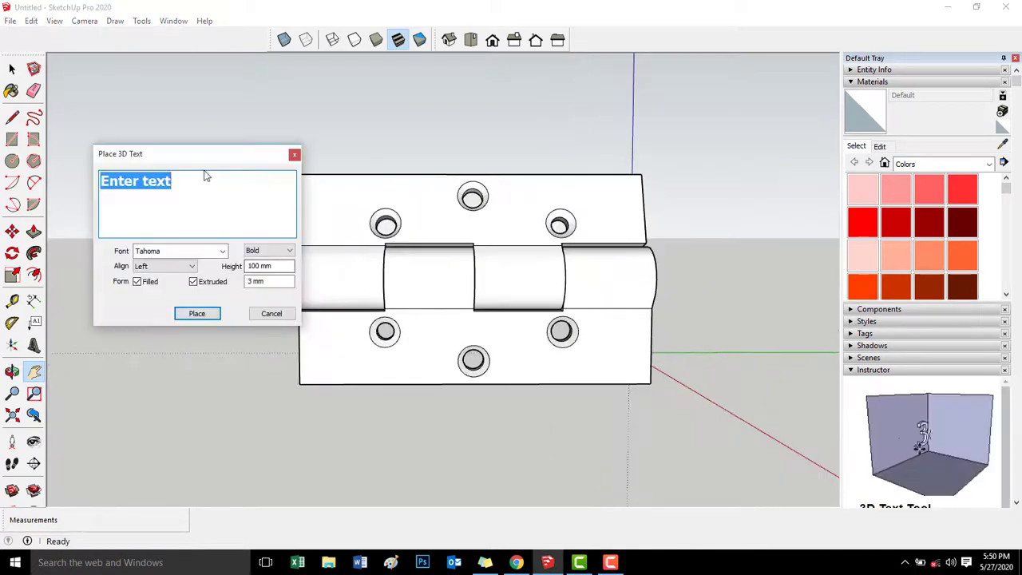
pyautogui.moveTo(205, 164); pyautogui.dragTo(203, 214)
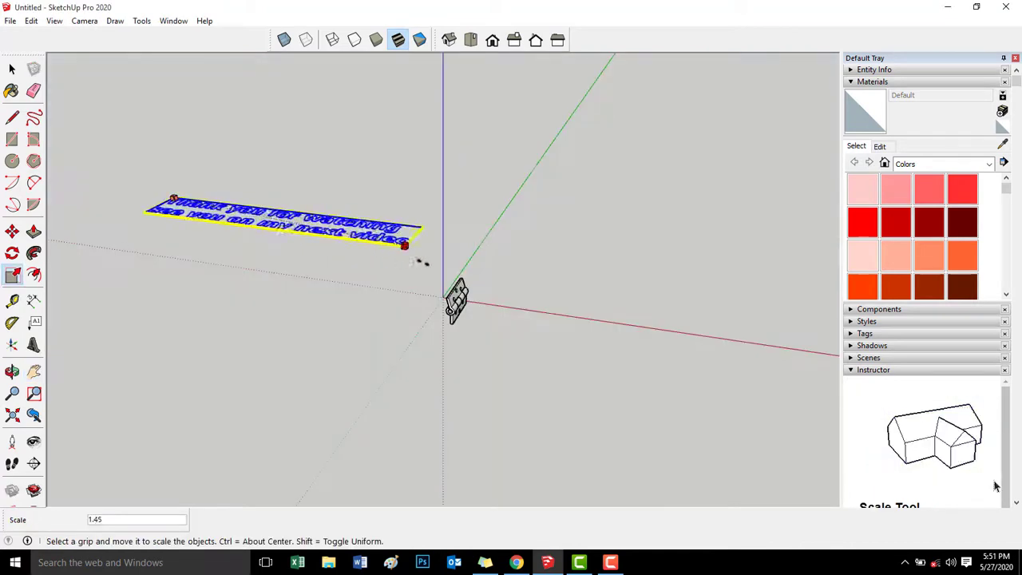
# Step: Scale the placed 3D text slightly larger beside the hinge
pyautogui.moveTo(423, 263); pyautogui.dragTo(352, 254)
# Step: Move the 3D text near the hinge
pyautogui.press('m')
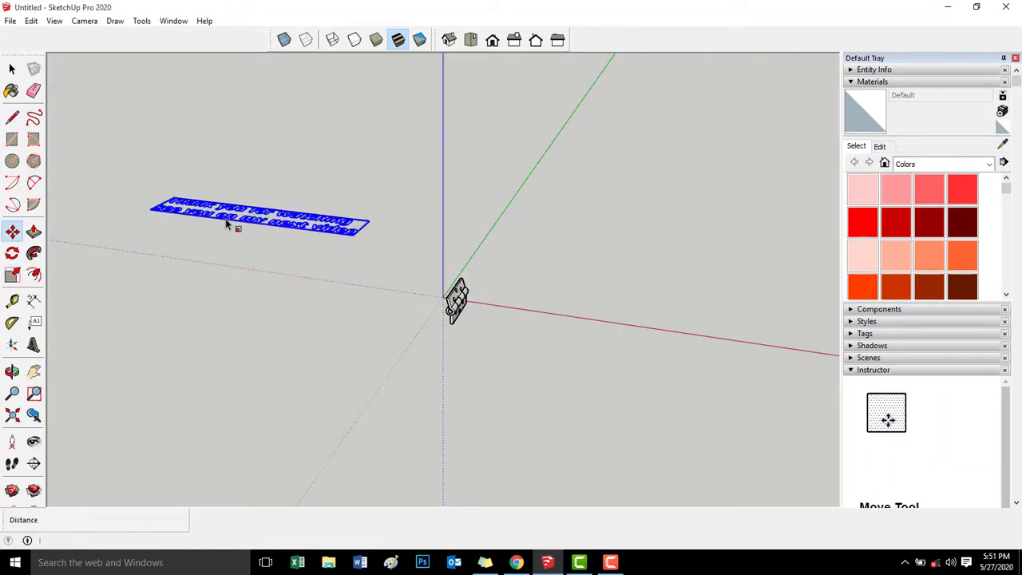
pyautogui.click(226, 216)
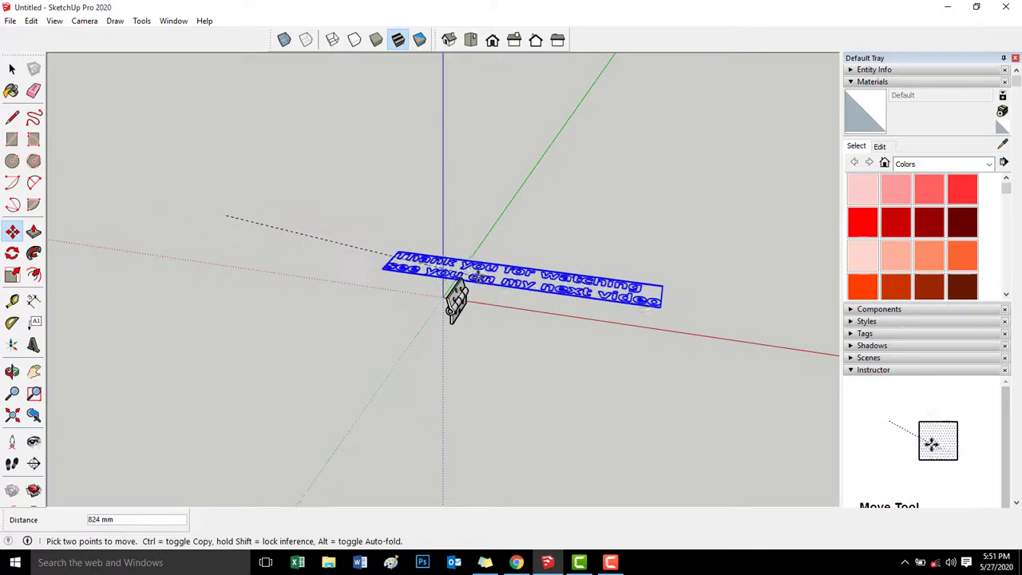
pyautogui.click(490, 282)
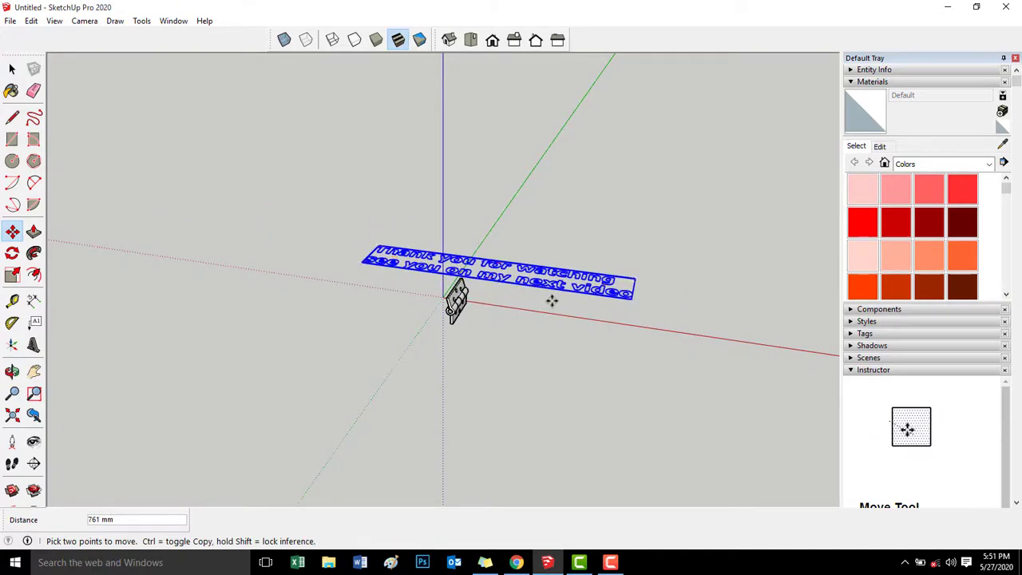
pyautogui.moveTo(552, 300); pyautogui.dragTo(413, 292, button='middle')
pyautogui.moveTo(520, 322)
pyautogui.mouseDown(button='middle')
pyautogui.moveTo(497, 340)
pyautogui.moveTo(488, 370)
pyautogui.moveTo(378, 384)
pyautogui.mouseUp(button='middle')
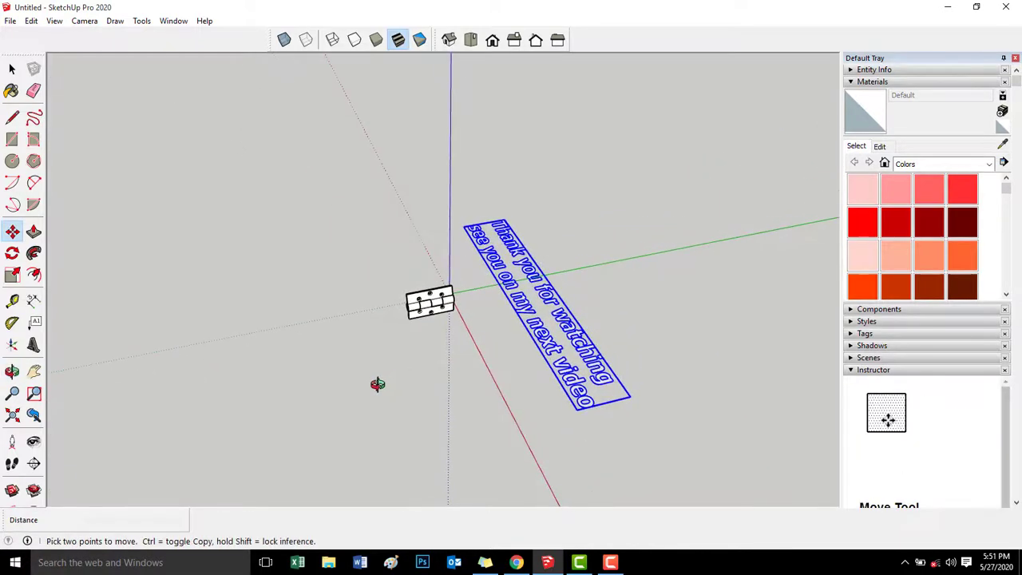
# Step: Rotate the text along the green axis to run parallel to the hinge, then shift it beside the hinge
pyautogui.click(141, 22)
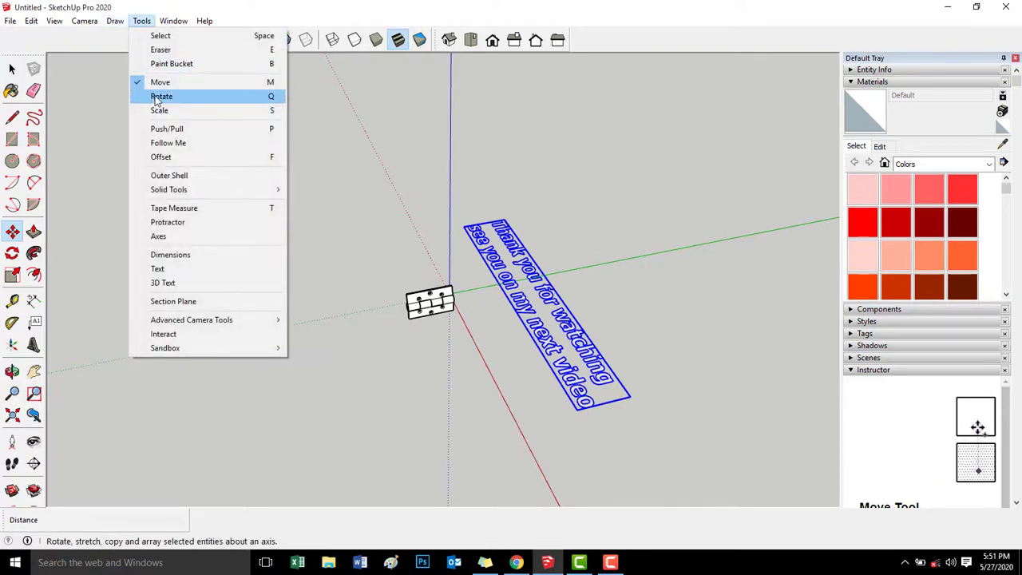
pyautogui.click(160, 96)
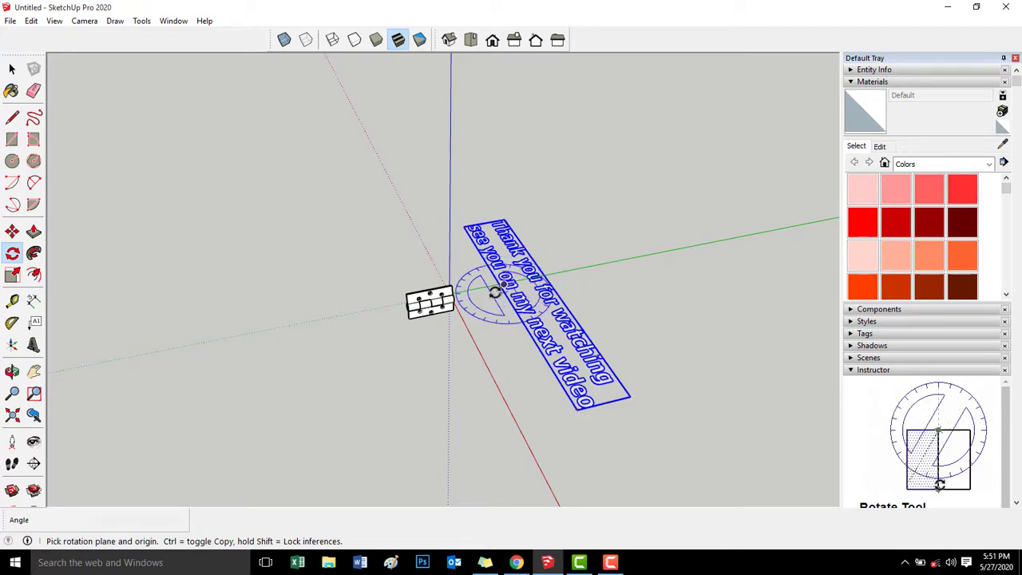
pyautogui.click(506, 289)
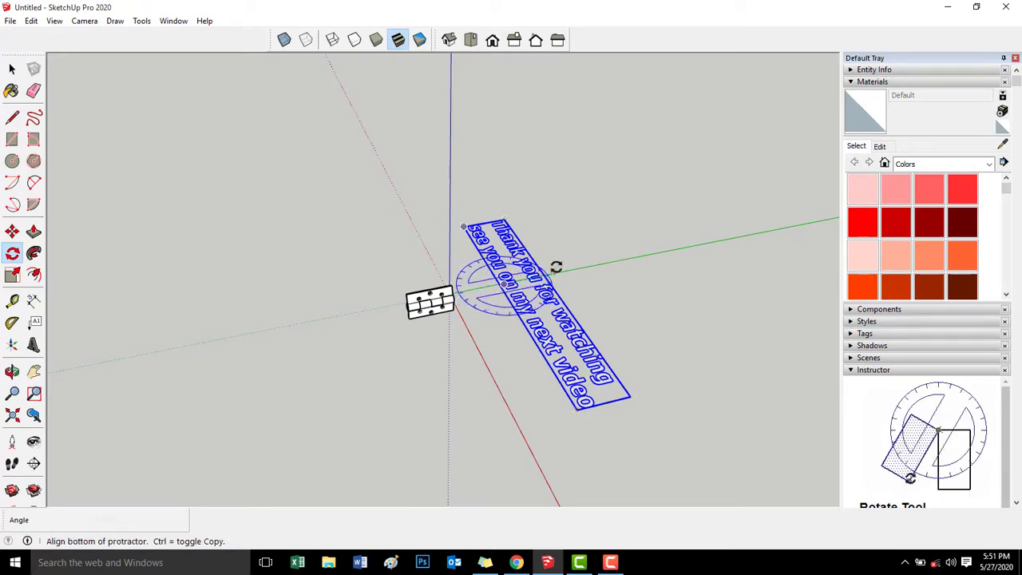
pyautogui.click(646, 254)
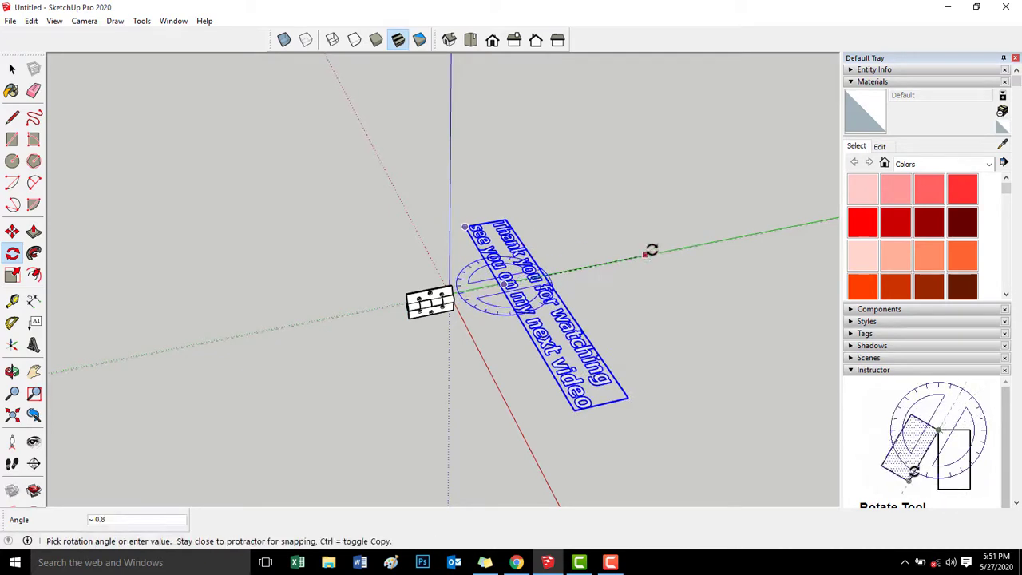
pyautogui.click(501, 194)
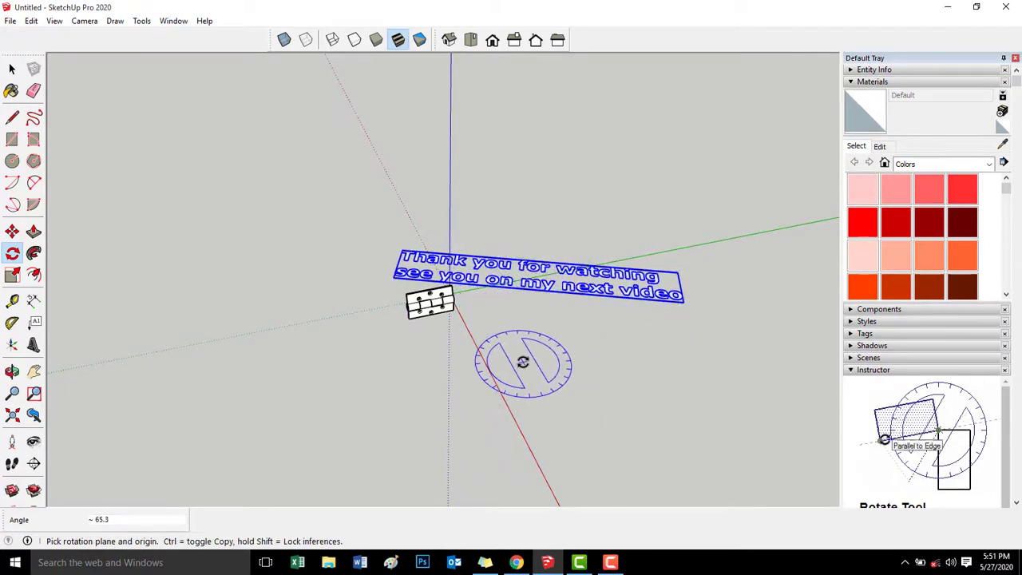
pyautogui.press('m')
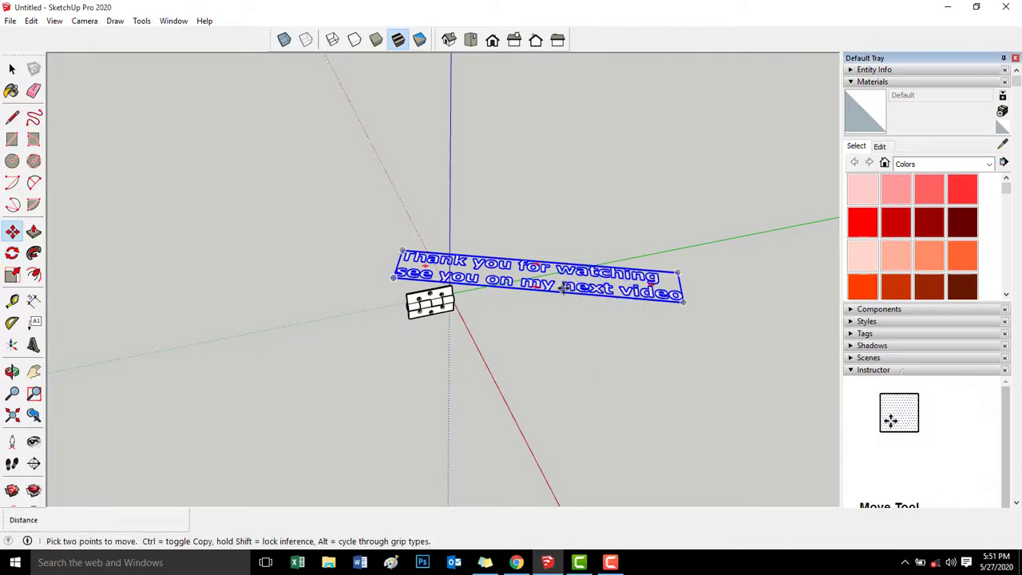
pyautogui.moveTo(563, 287); pyautogui.dragTo(474, 281)
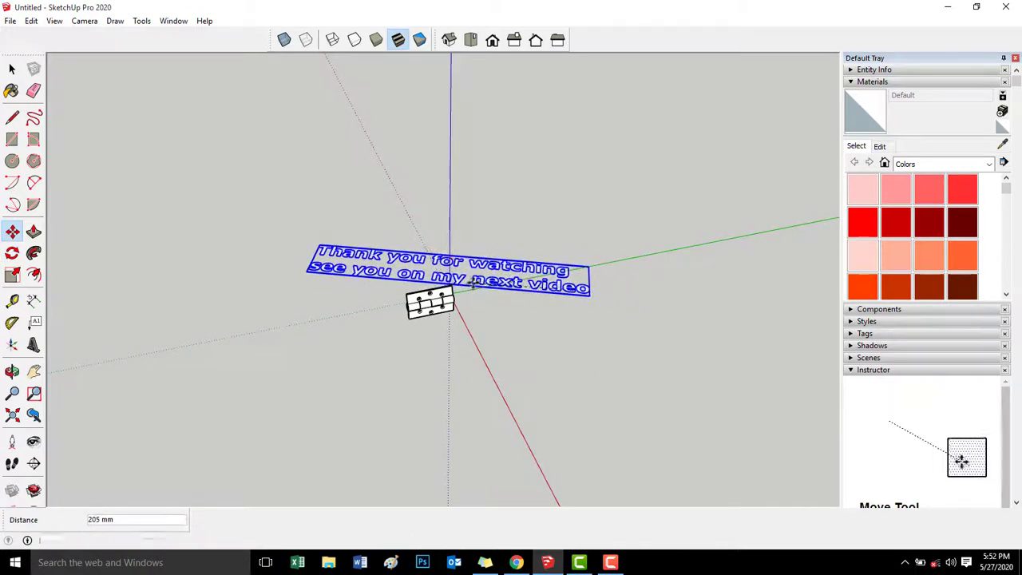